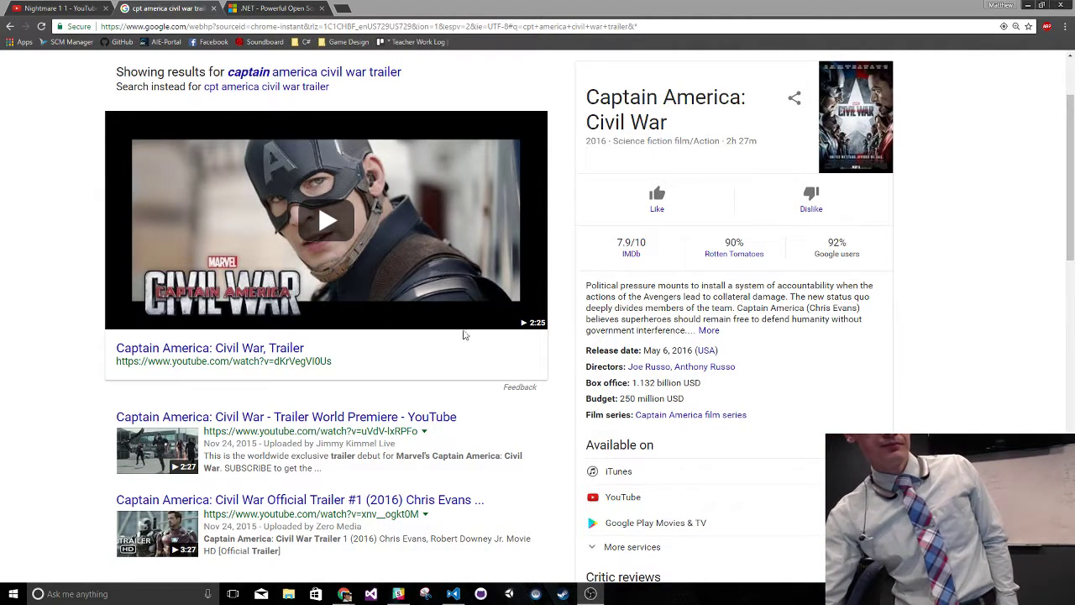
Open Marvel's Captain America: Civil War Trailer 2 and pause it
click(295, 239)
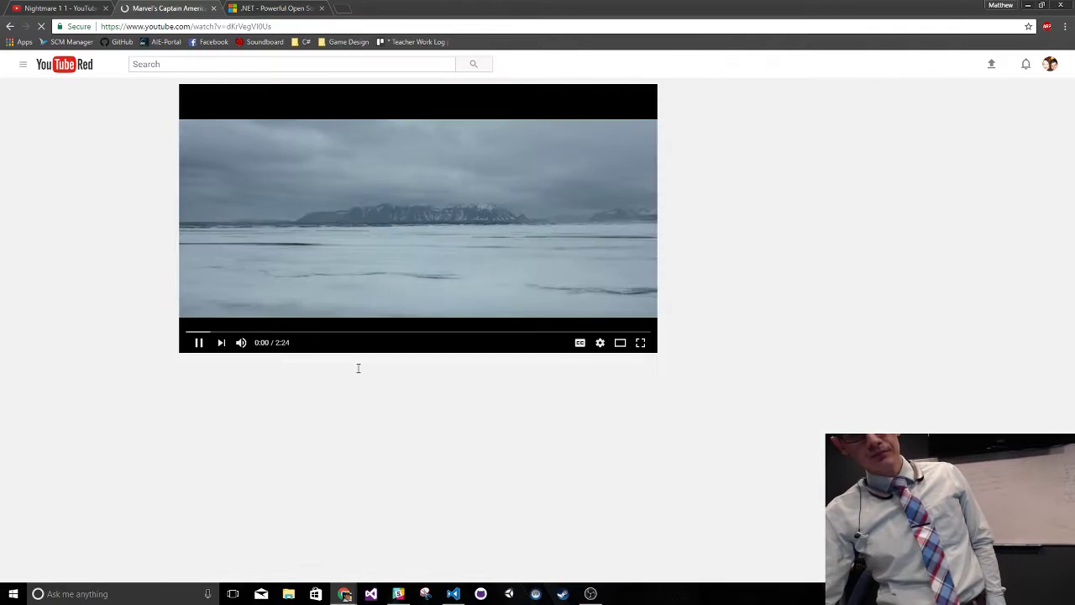
key(f)
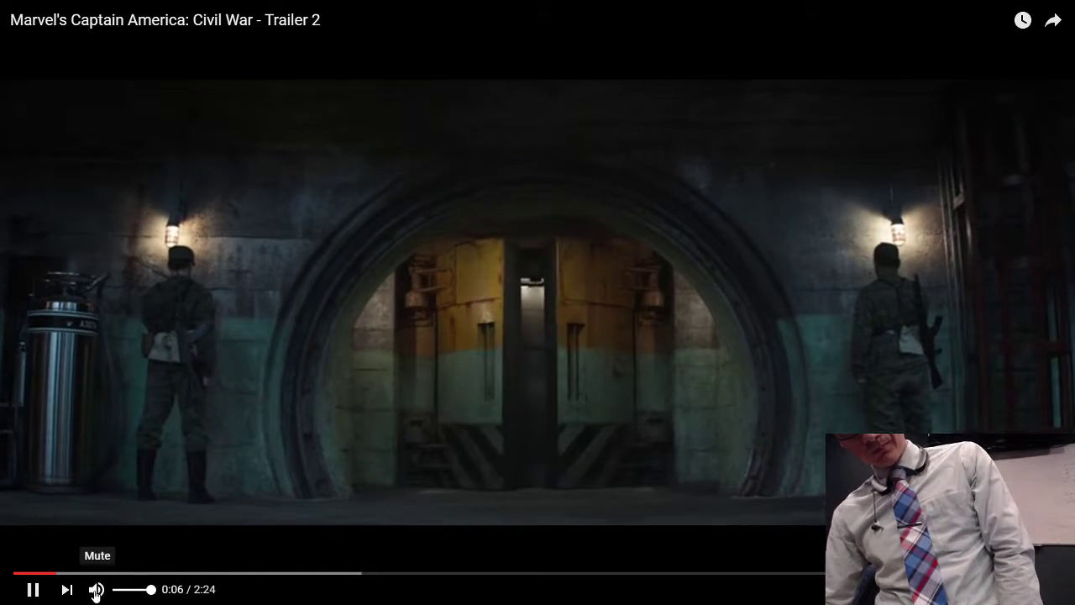
key(Escape)
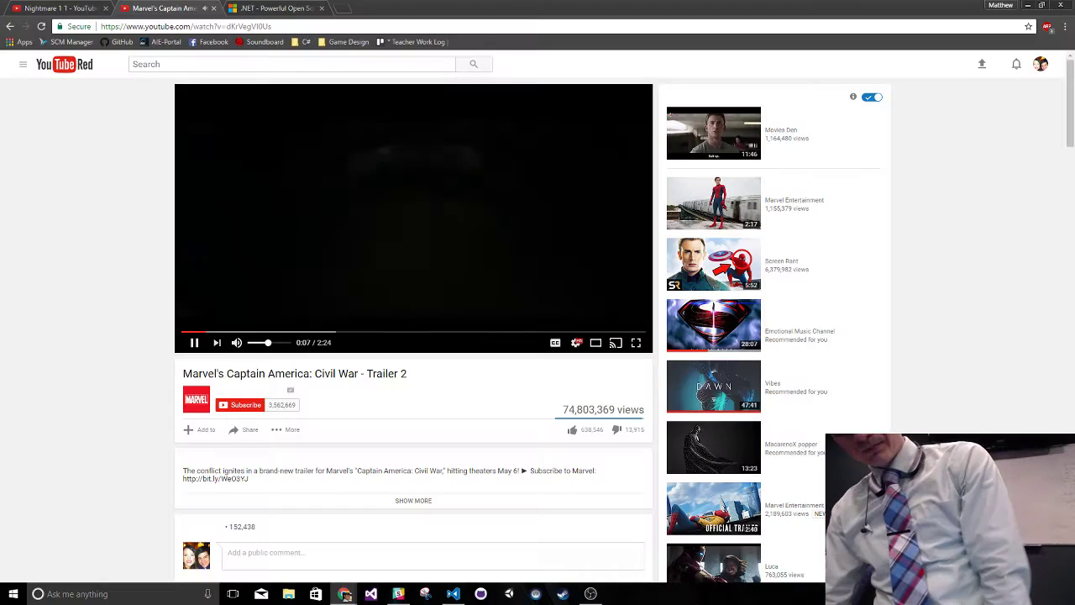
click(193, 342)
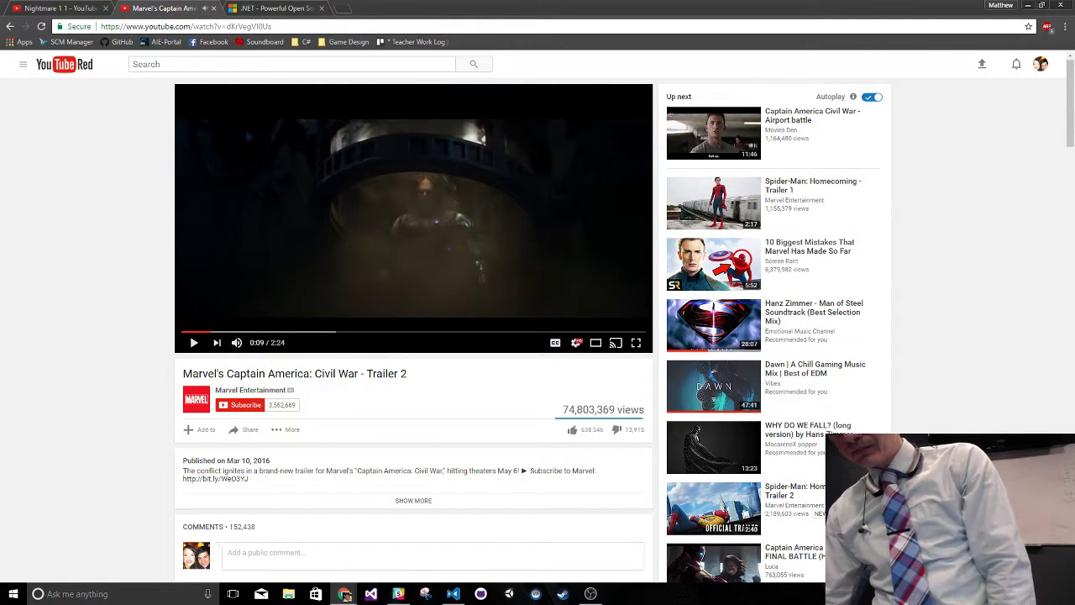
Make the High Definition Audio speakers the default output, then resume the trailer full screen
click(345, 594)
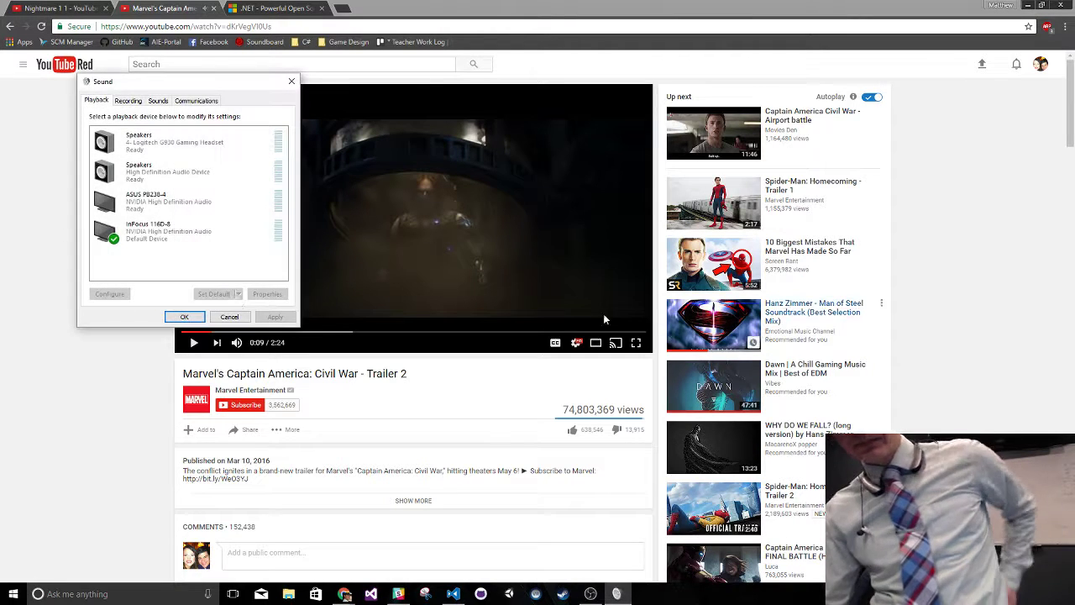
click(168, 155)
click(168, 164)
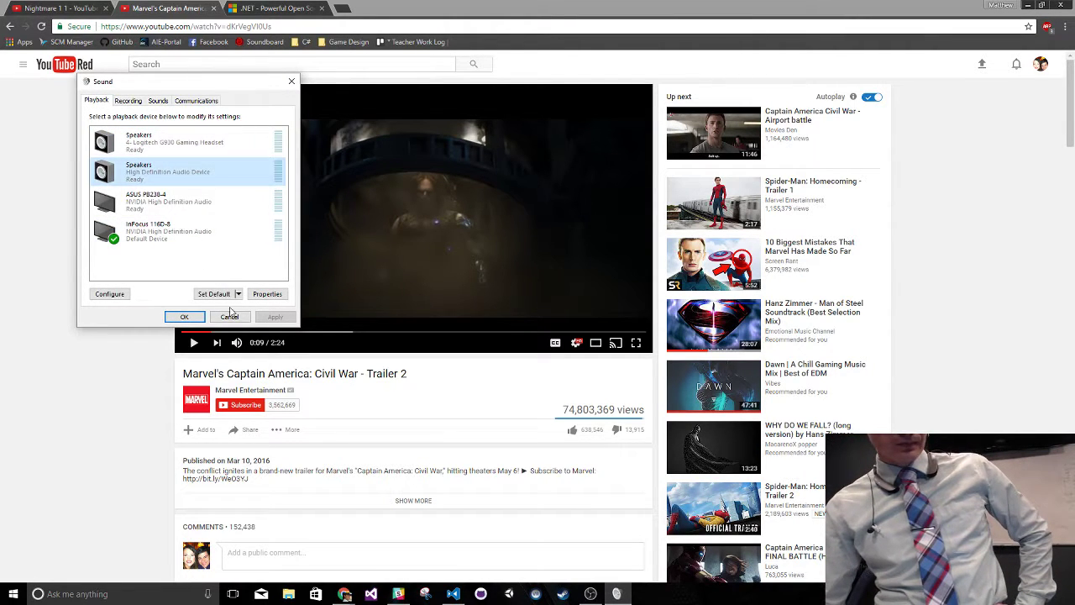
click(215, 294)
click(195, 319)
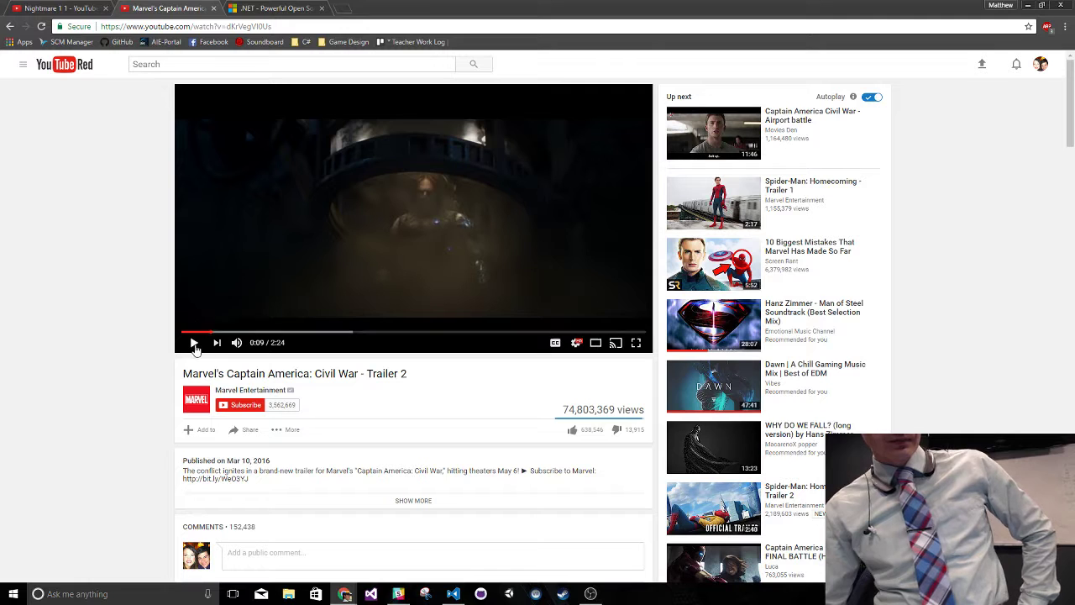
click(193, 342)
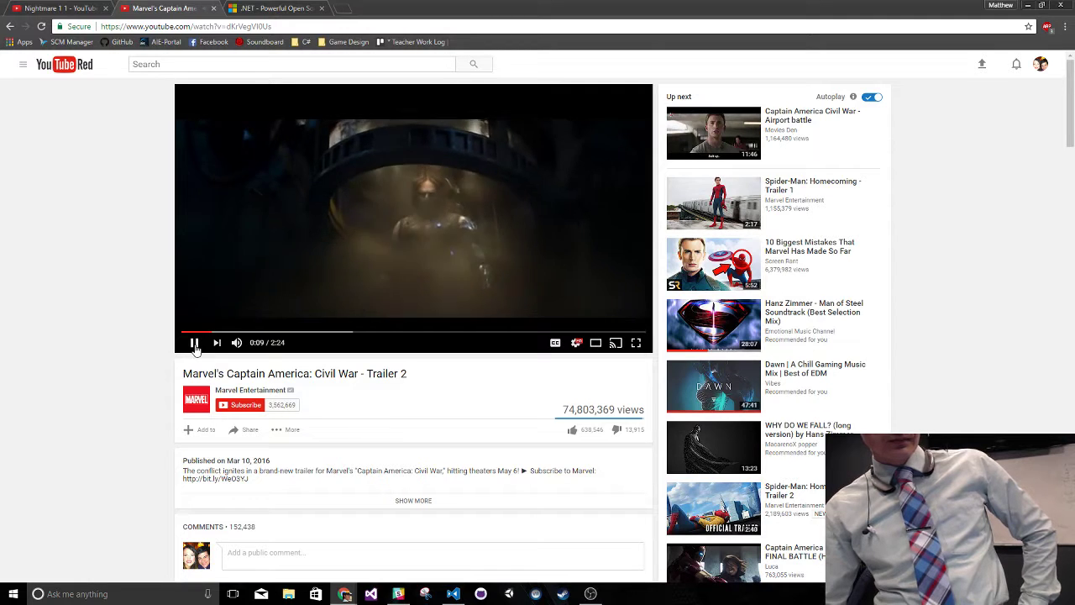
click(636, 342)
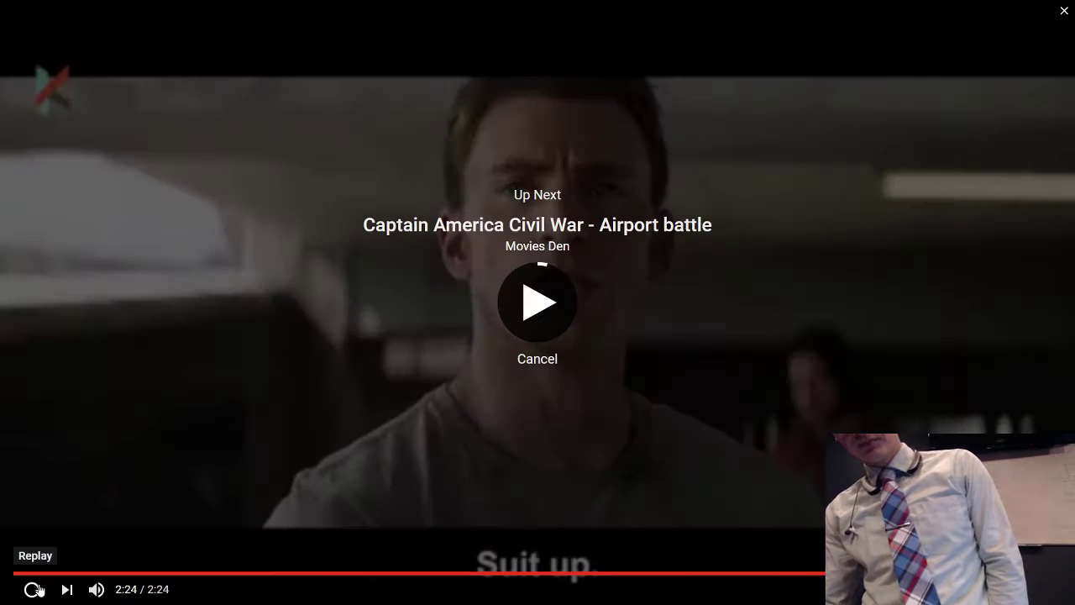
Cancel the Up Next autoplay at the trailer's 2:24 end and exit full screen
click(544, 359)
key(Escape)
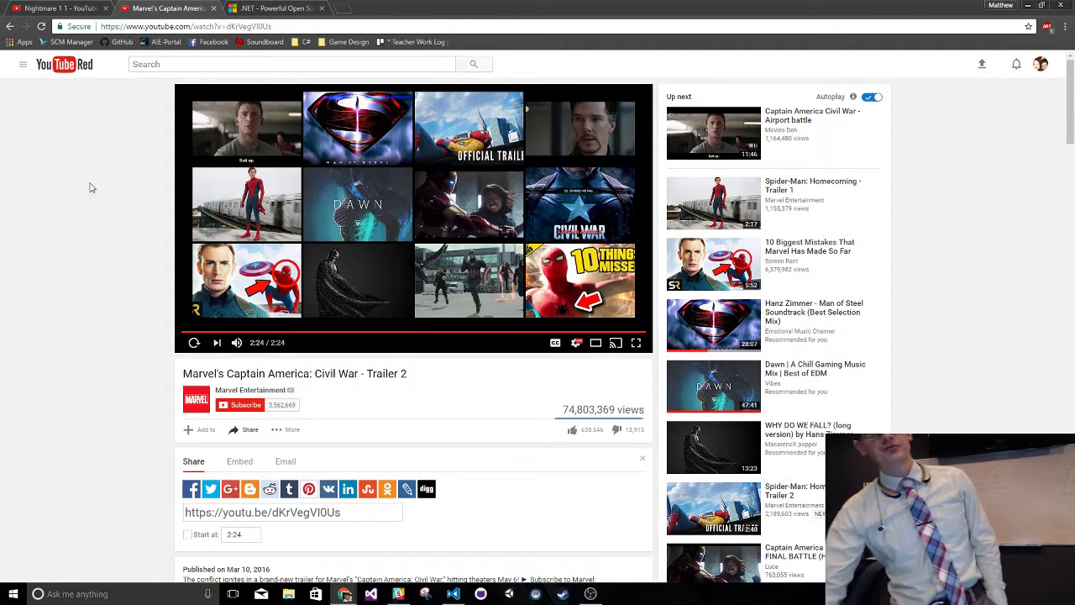
Replay the trailer from about 1:27 through 1:33 and pause it at 1:35
click(488, 333)
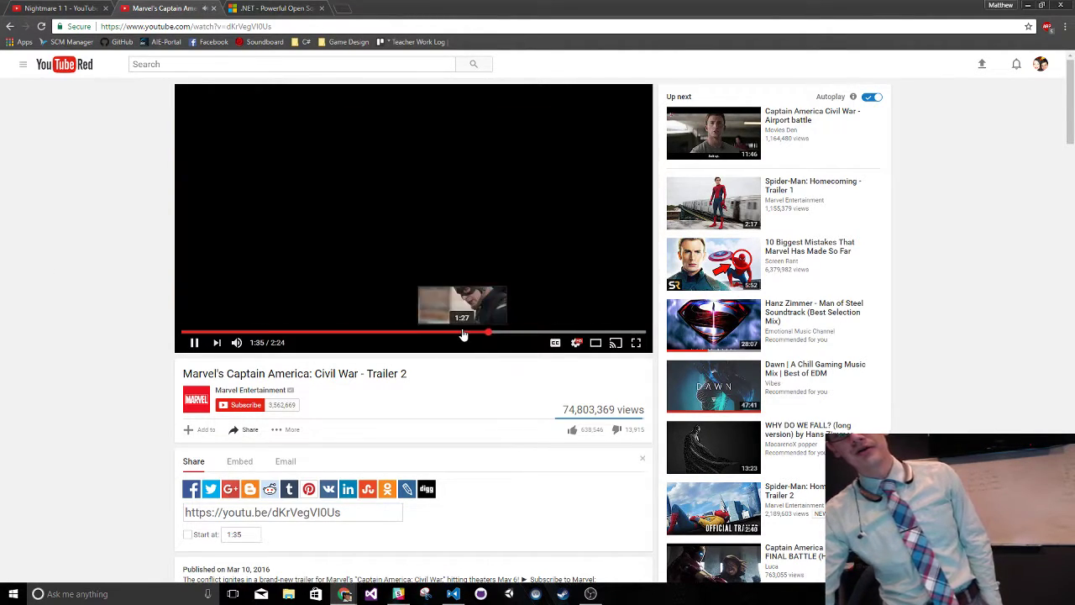
click(463, 334)
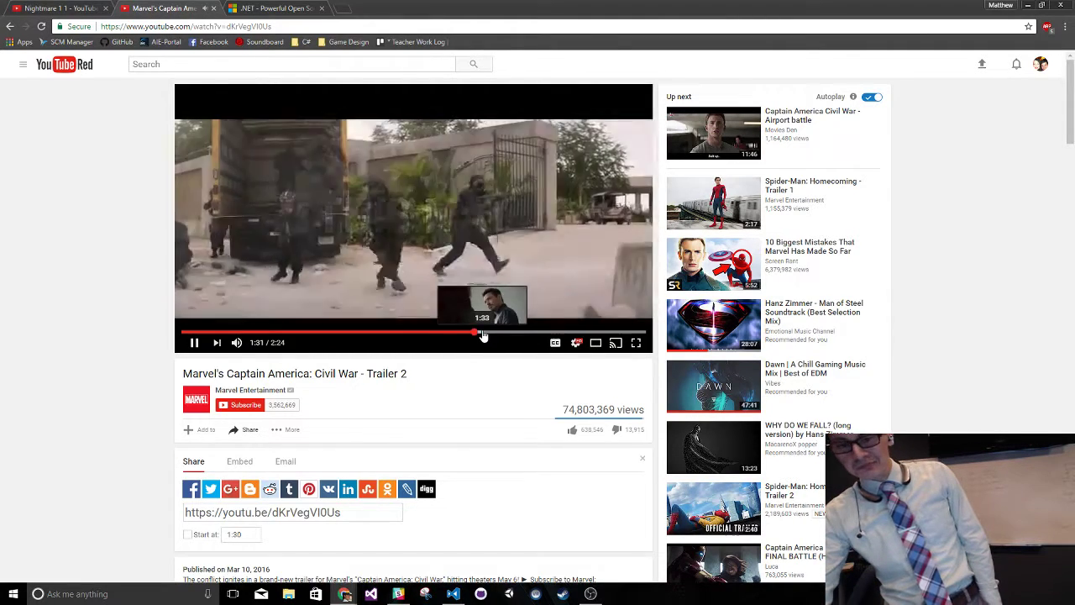
click(483, 333)
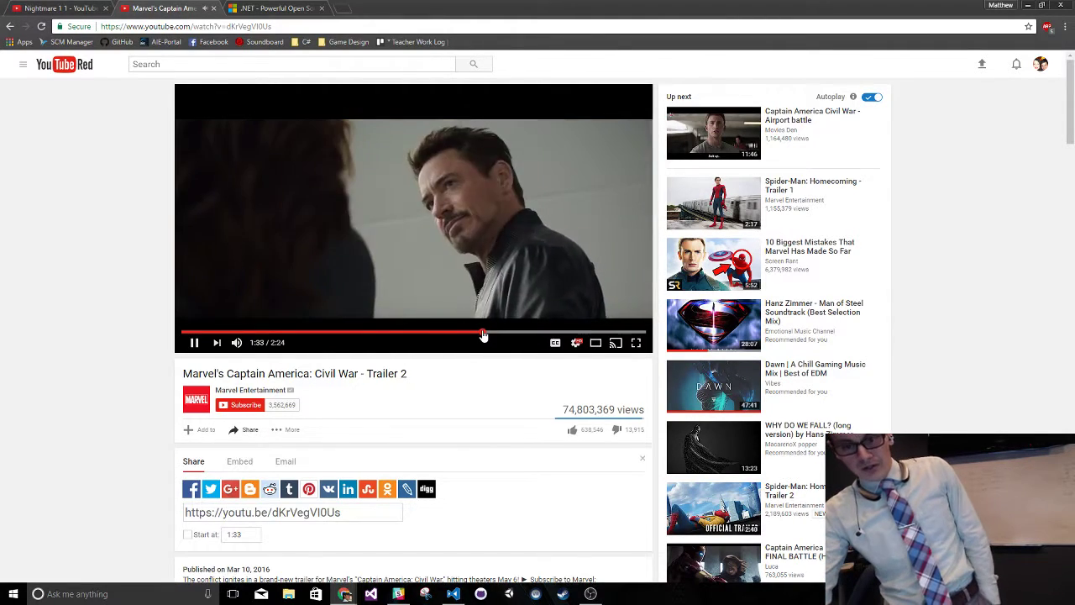
click(194, 342)
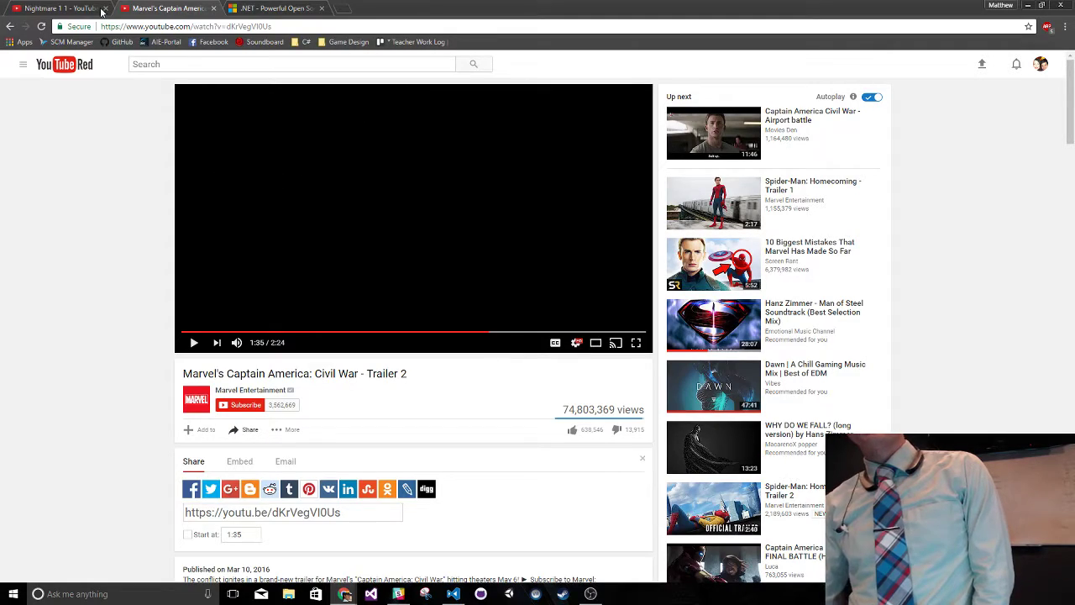
Watch the Nightmare 1 1 video full screen from the start, then switch to Visual Studio Code
click(100, 11)
click(636, 342)
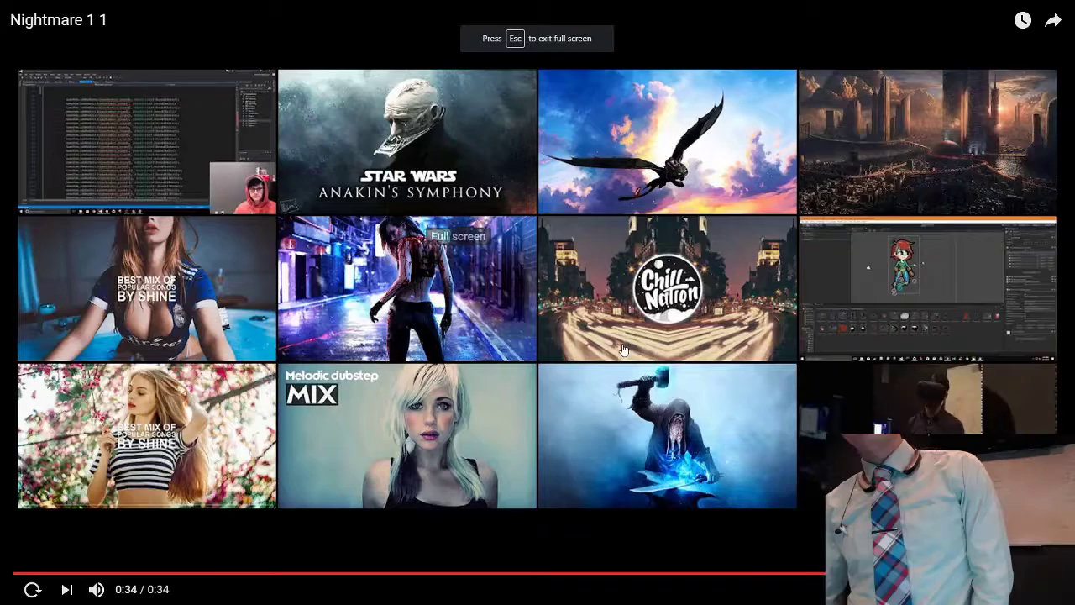
click(48, 574)
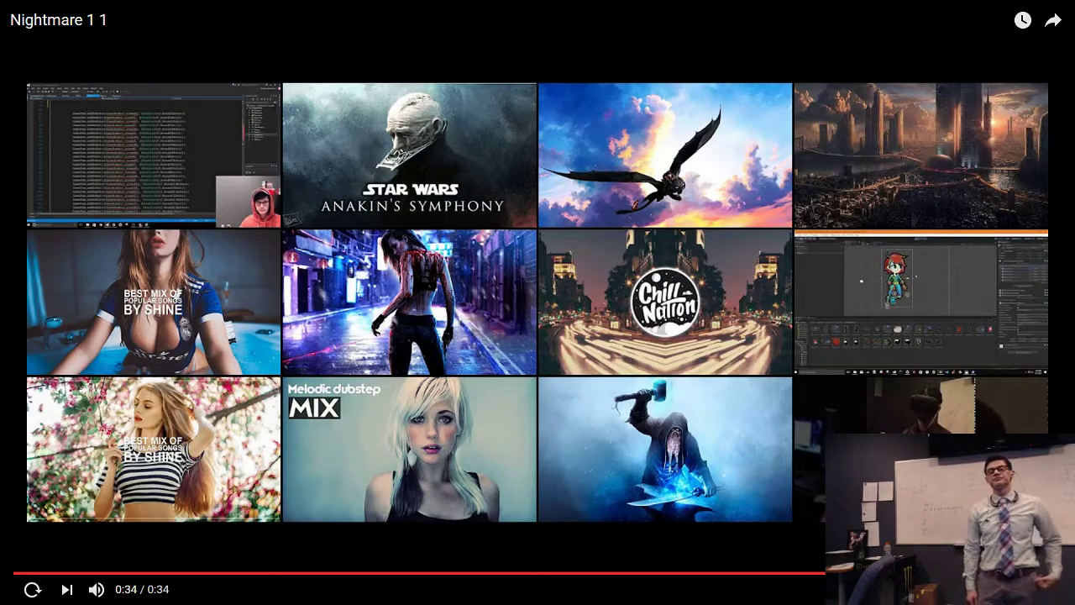
key(Escape)
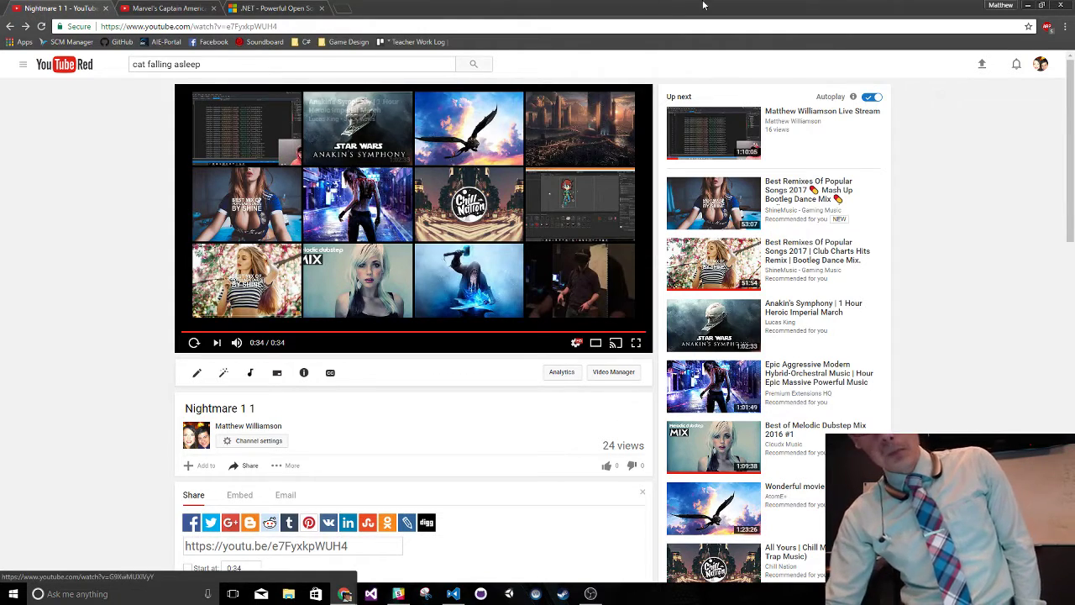
key(alt+Tab)
Review ScreenshotMovie's capture framerate line and CaptureScreenshot call, then show the desktop
click(533, 217)
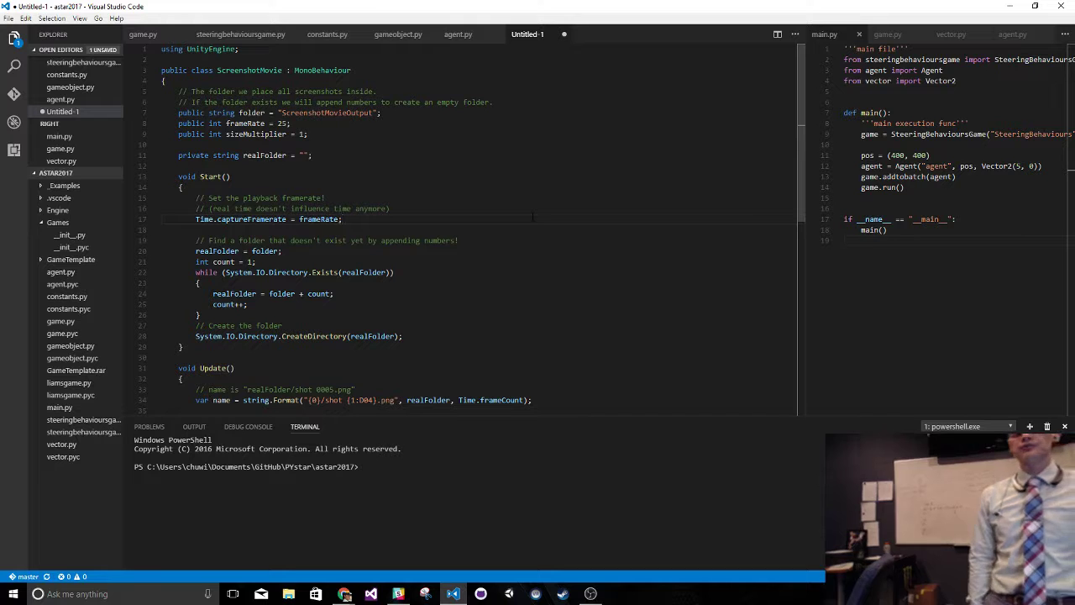
key(ctrl+z)
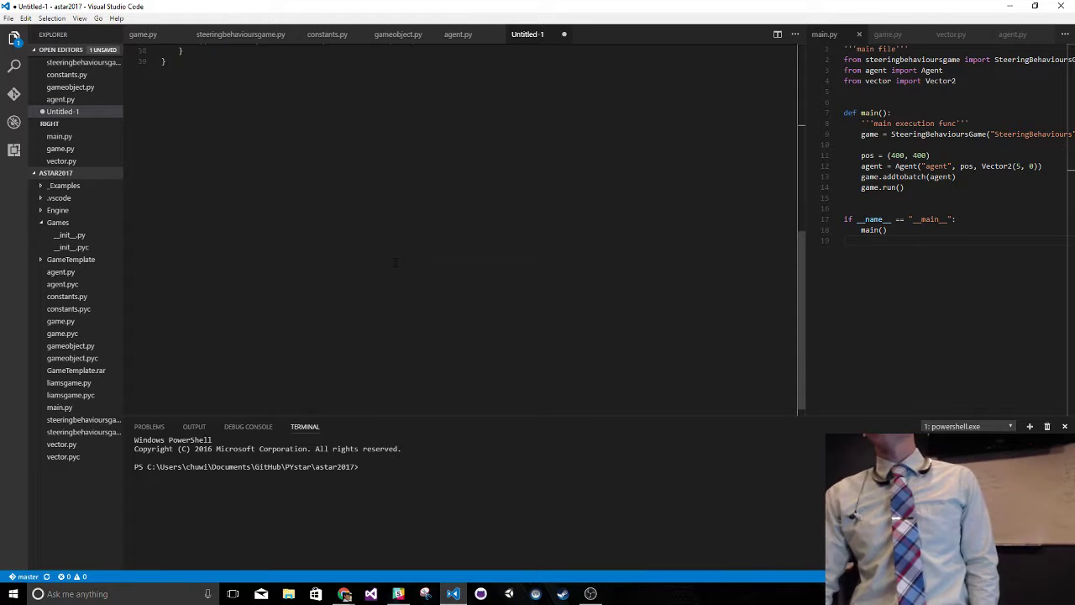
key(ctrl+y)
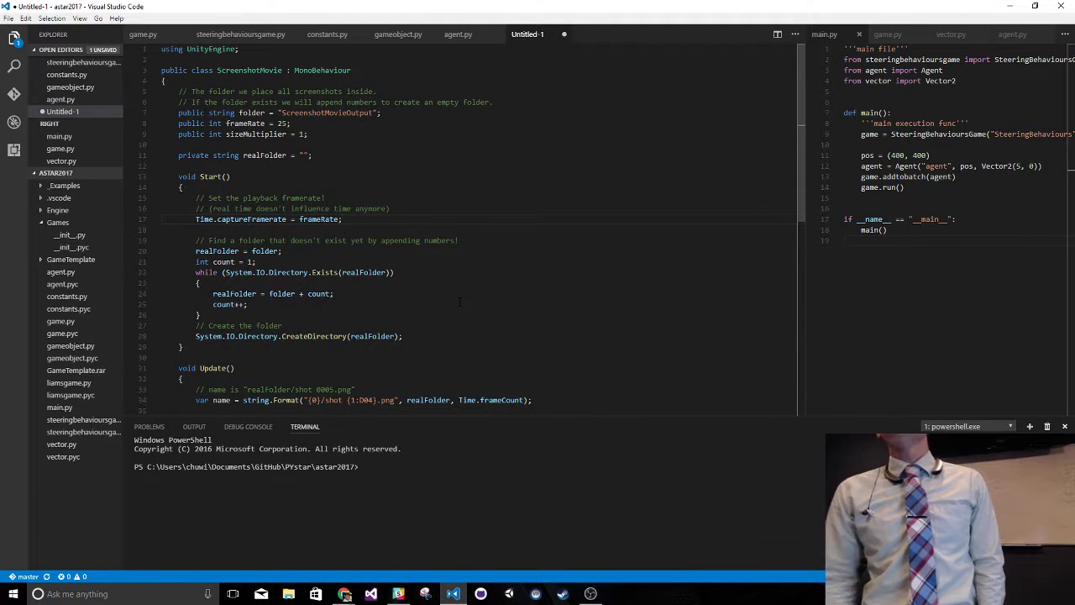
scroll(459, 302, down, 2)
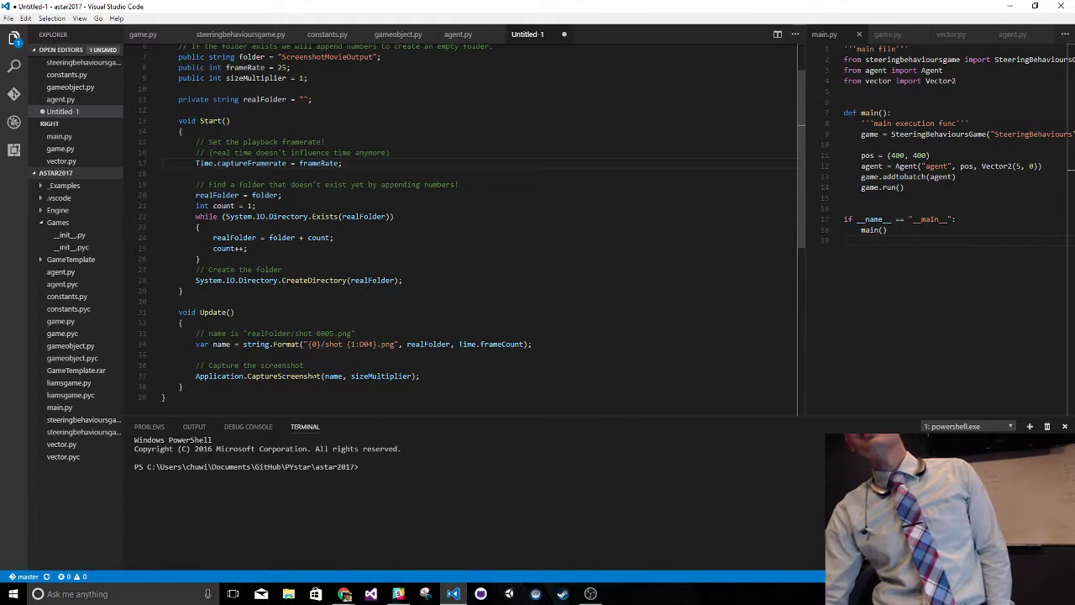
double_click(284, 375)
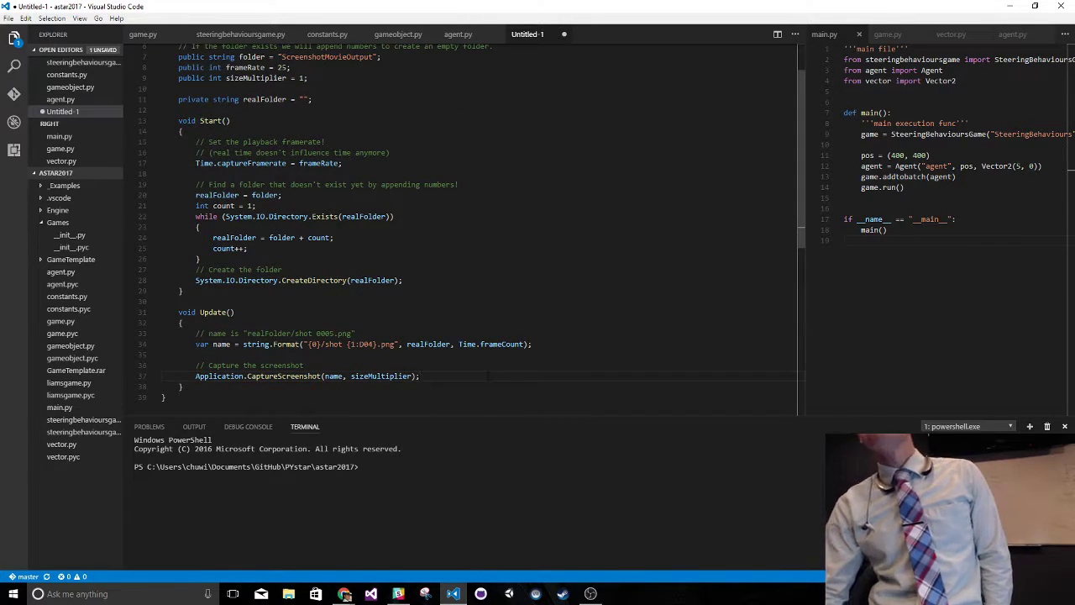
scroll(348, 244, up, 2)
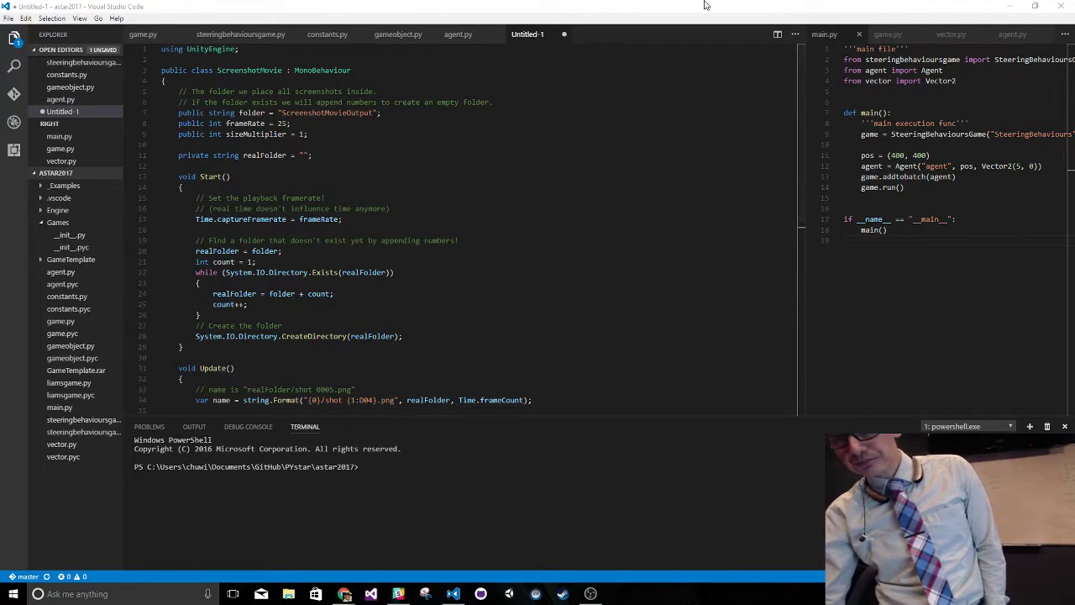
key(super+d)
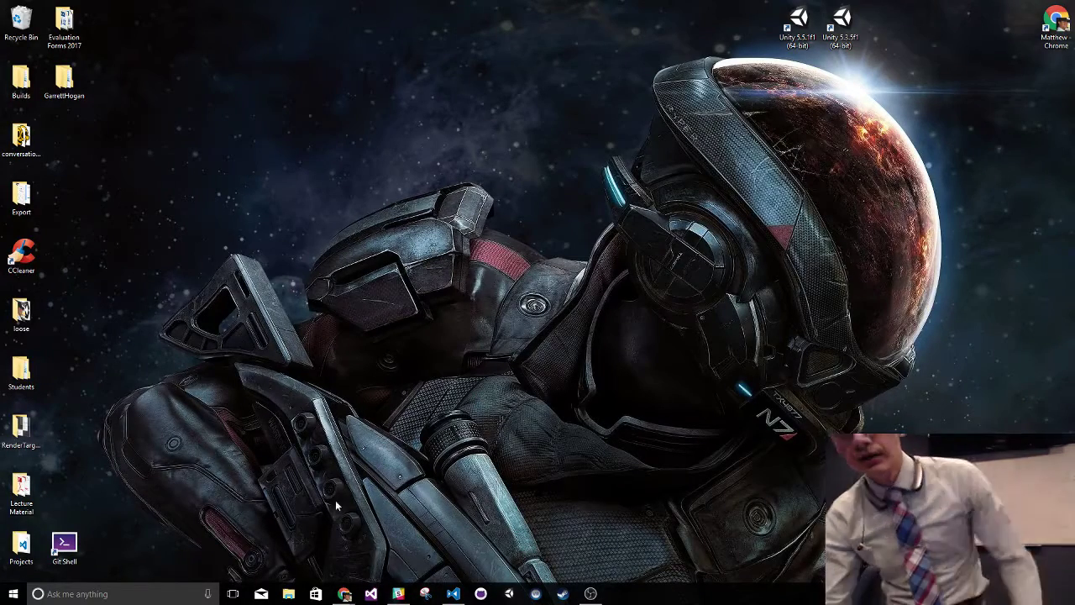
Launch Unity from the desktop and open the LobodestroyoUnity project
click(509, 594)
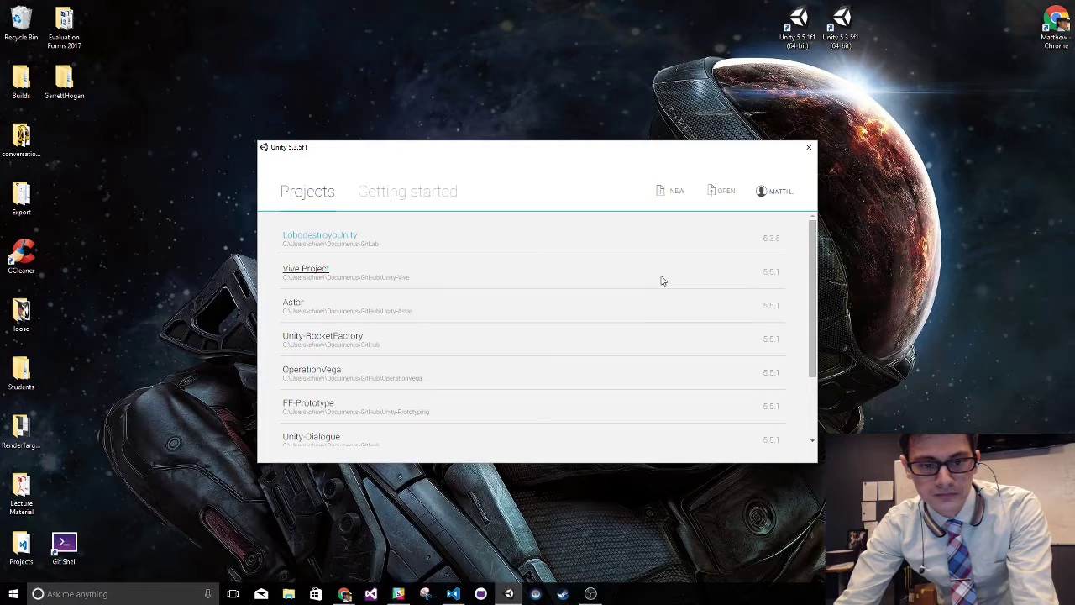
click(328, 234)
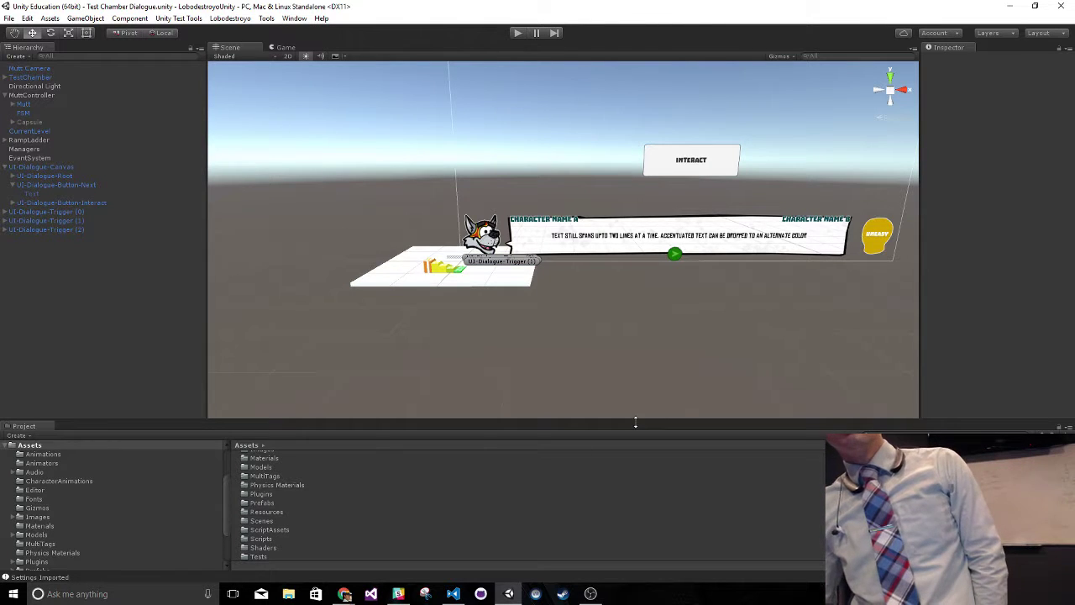
Select the dialogue button's Text child, view the Game tab, then bring up the storyboard photo
click(76, 228)
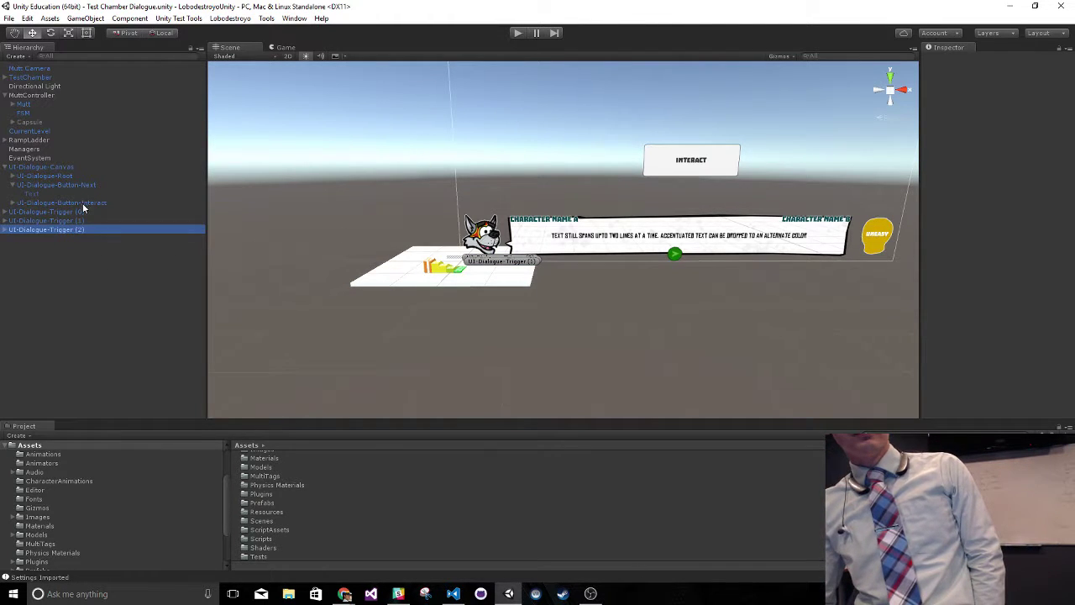
click(87, 192)
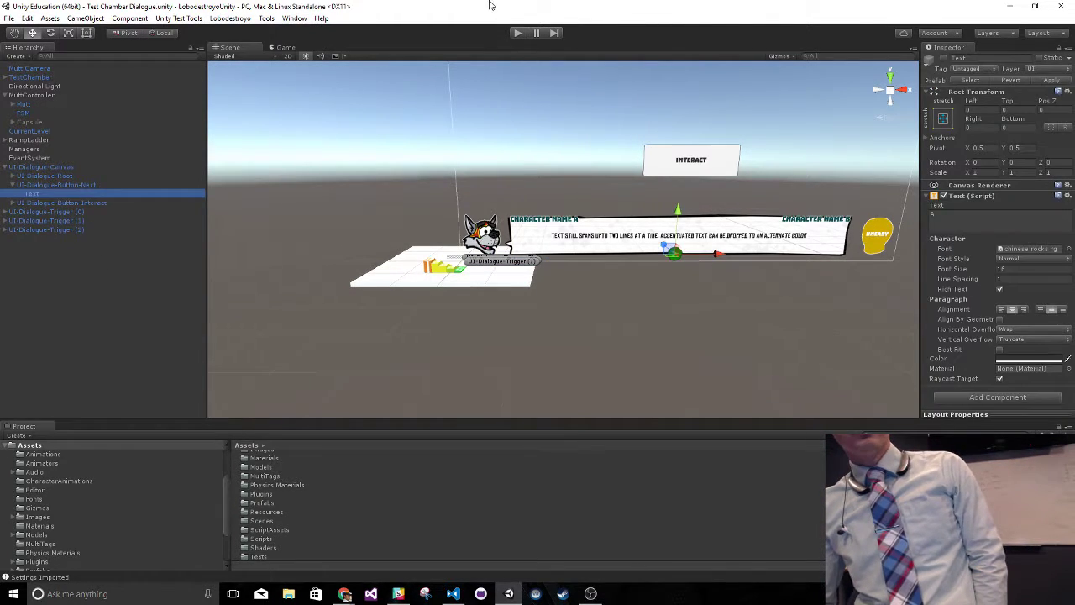
click(286, 48)
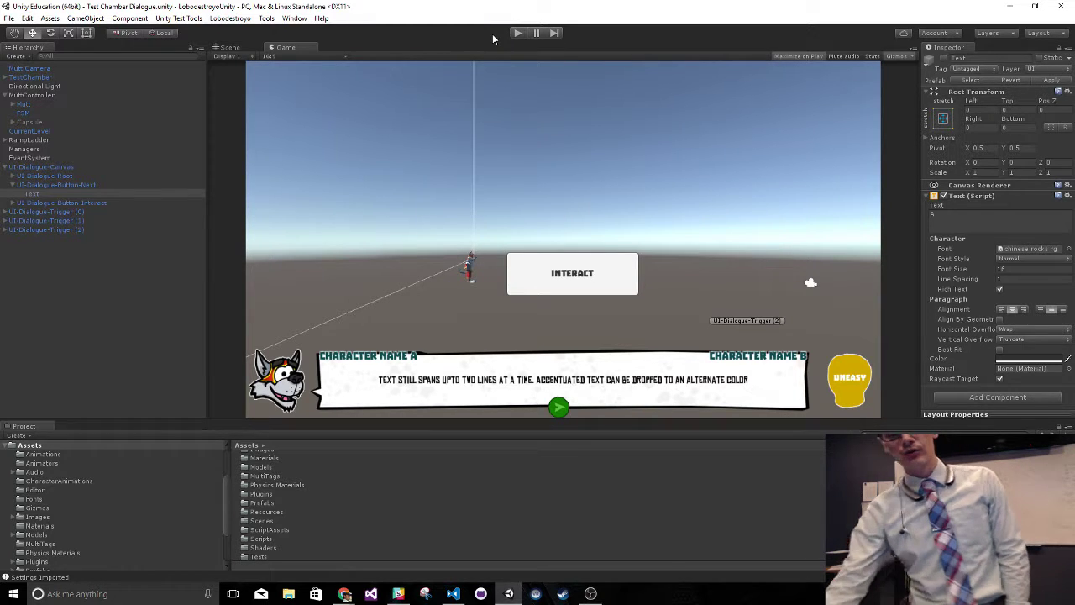
mouse_move(345, 594)
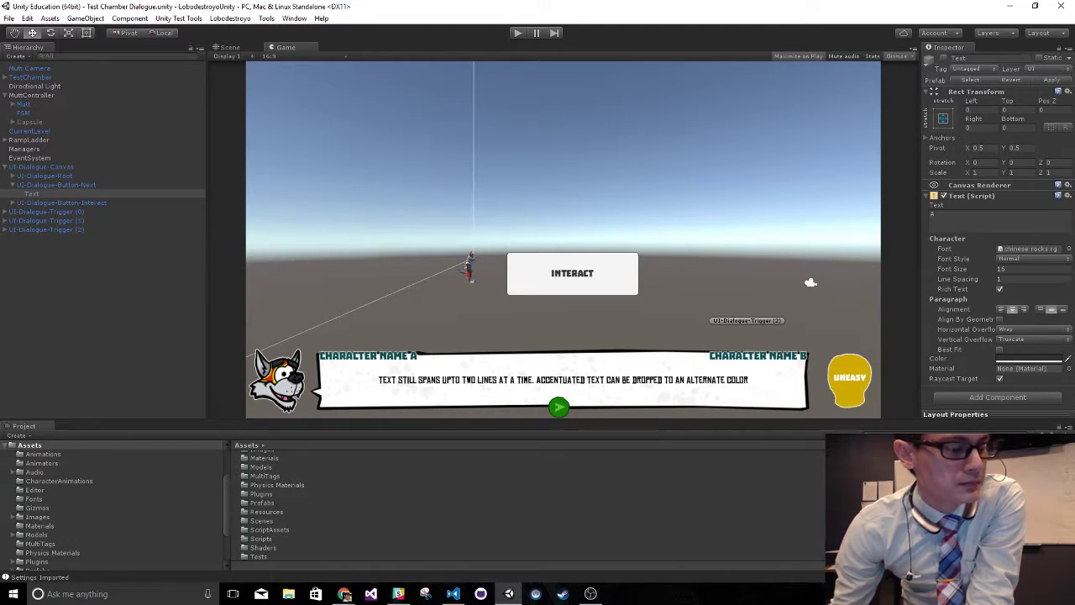
click(508, 594)
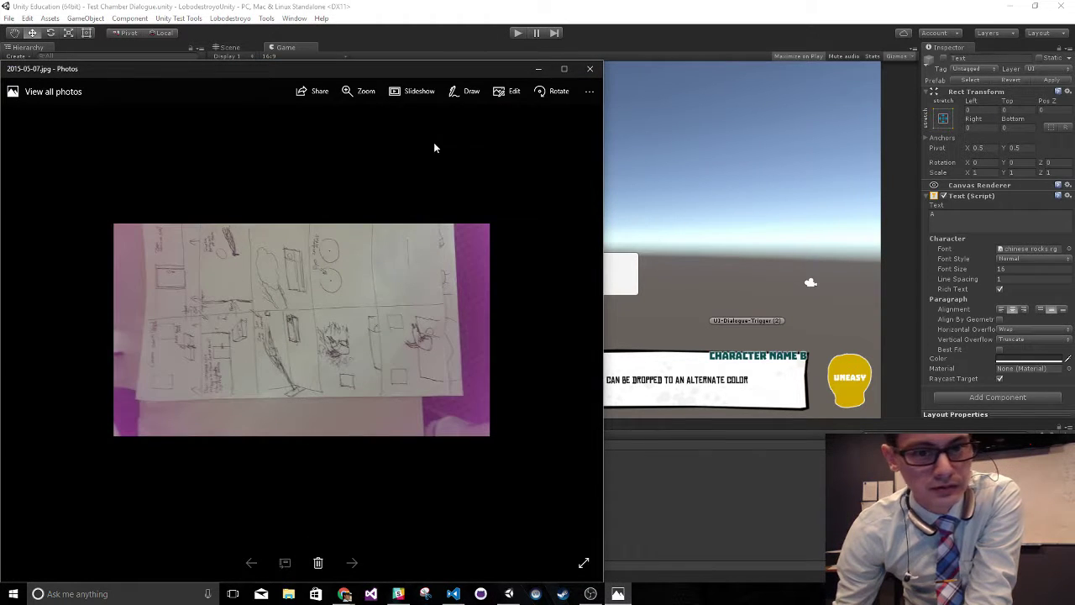
Maximize Photos and rotate the 2015-05-07.jpg storyboard upright into portrait
double_click(386, 70)
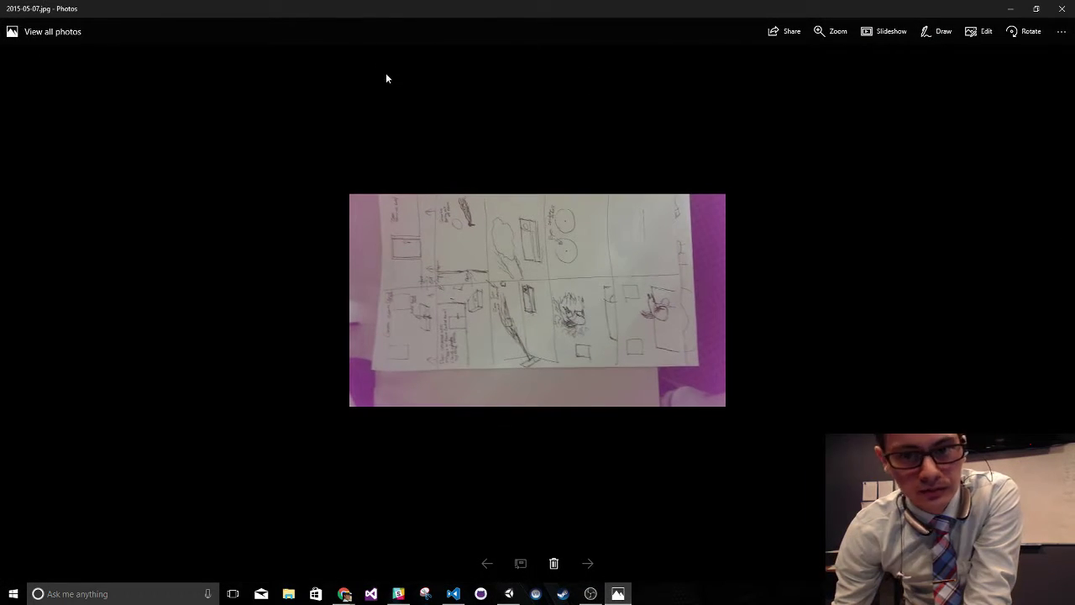
click(1021, 33)
click(1020, 34)
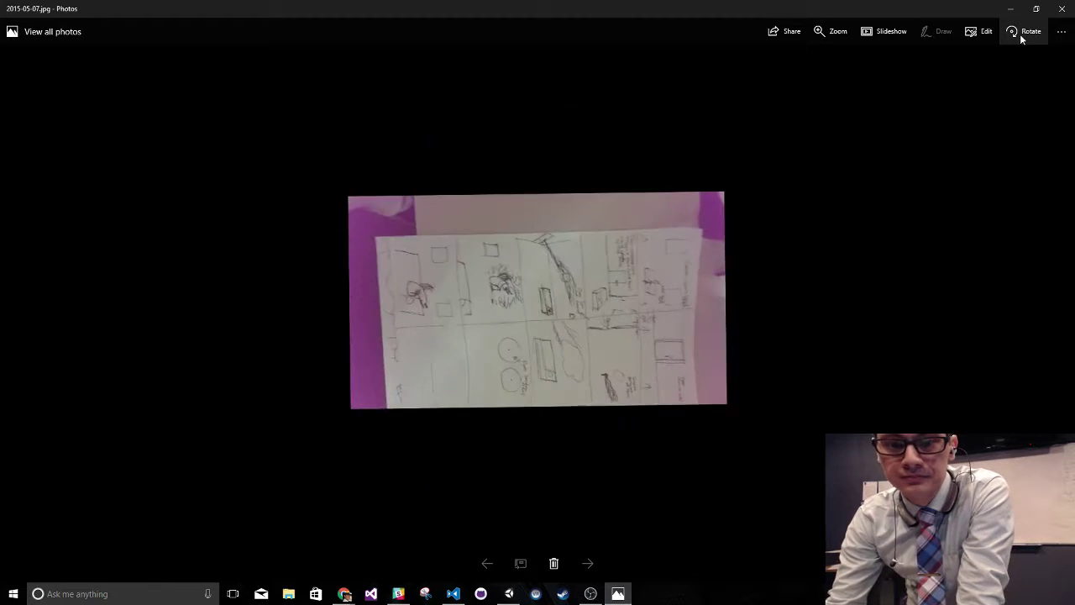
click(1020, 34)
click(1020, 34)
click(1020, 34)
Zoom in and pan across the storyboard's sketch rows
scroll(756, 378, up, 3)
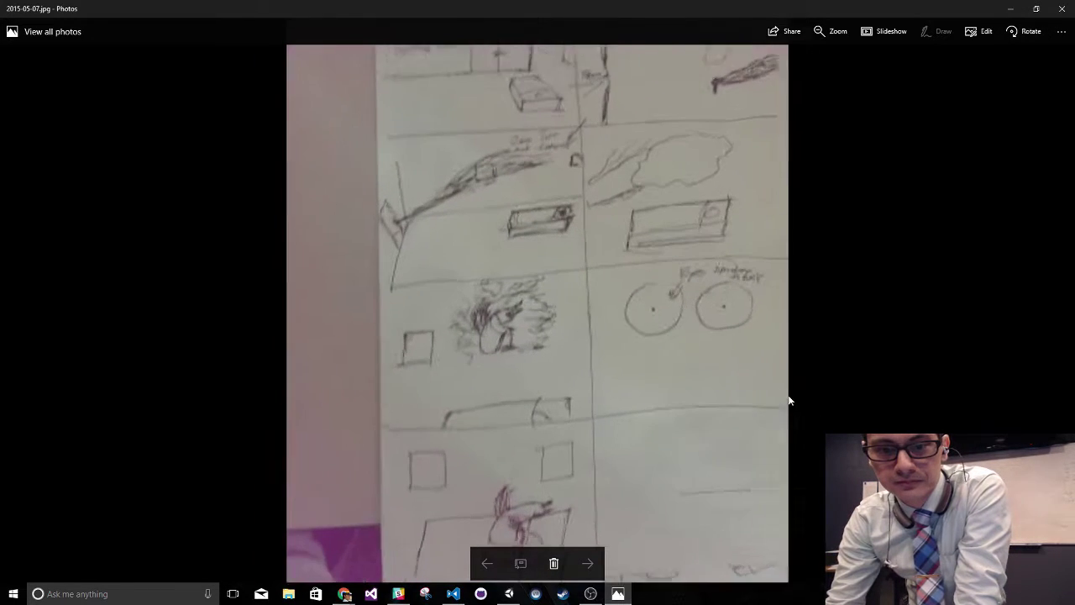
scroll(588, 302, up, 1)
scroll(663, 286, up, 2)
scroll(638, 227, down, 1)
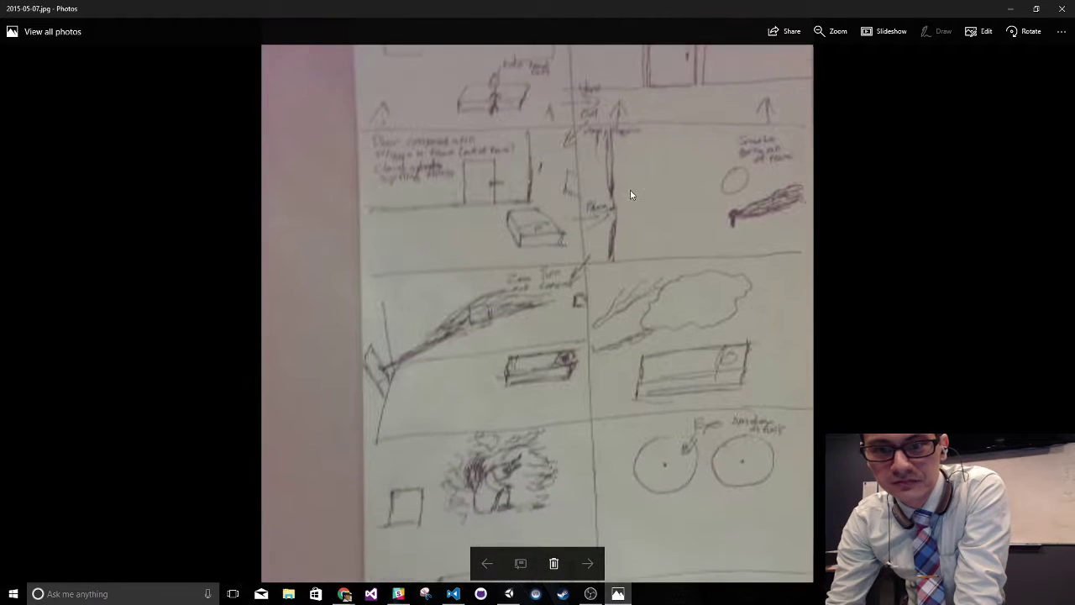
scroll(627, 252, up, 1)
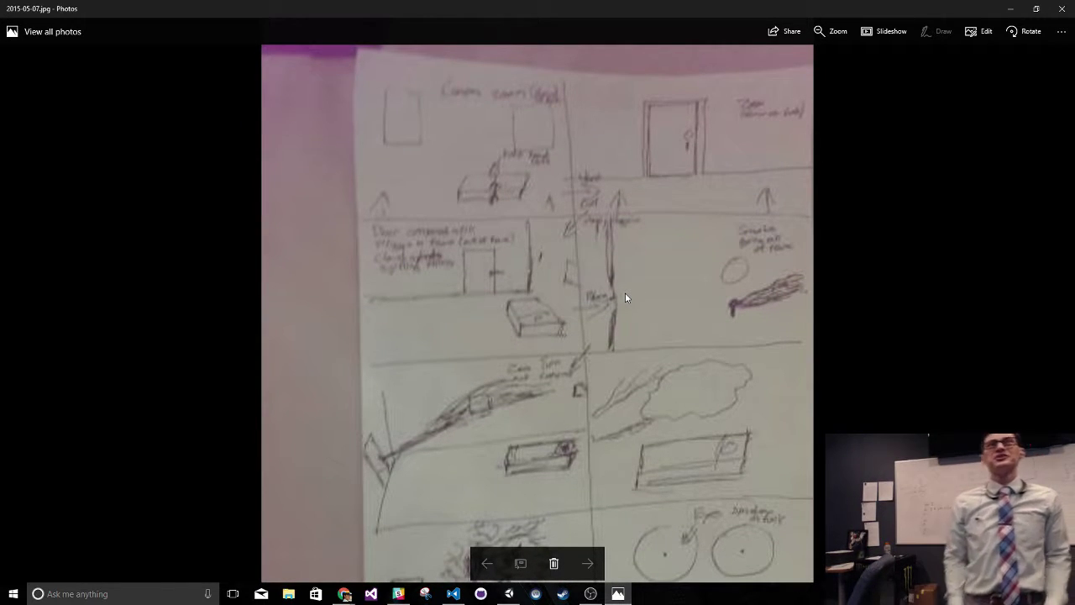
scroll(638, 352, down, 4)
scroll(672, 286, down, 1)
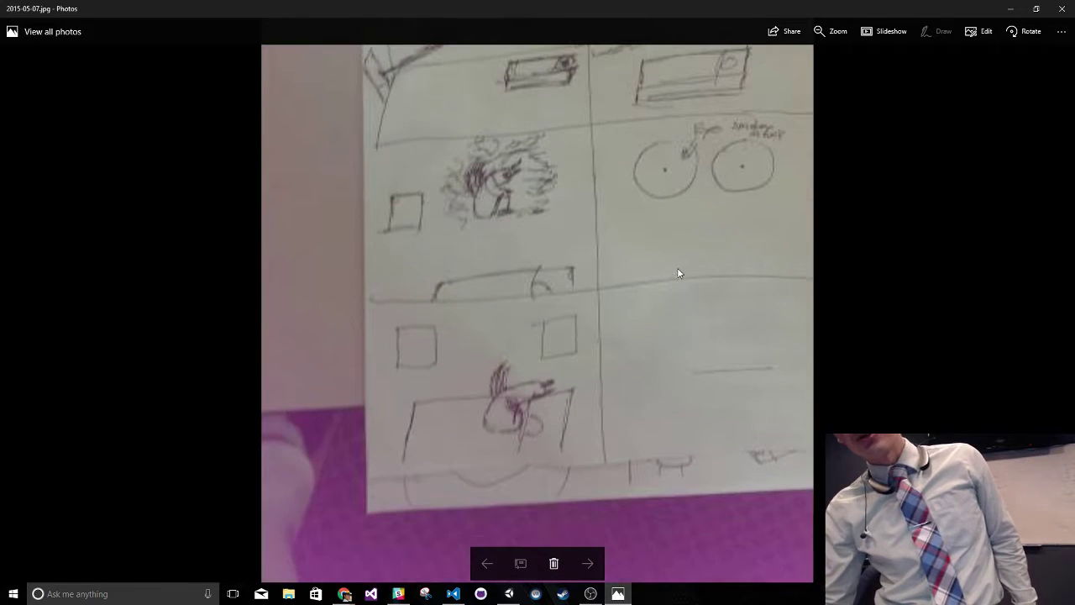
scroll(684, 328, up, 1)
scroll(680, 311, up, 2)
scroll(680, 305, up, 2)
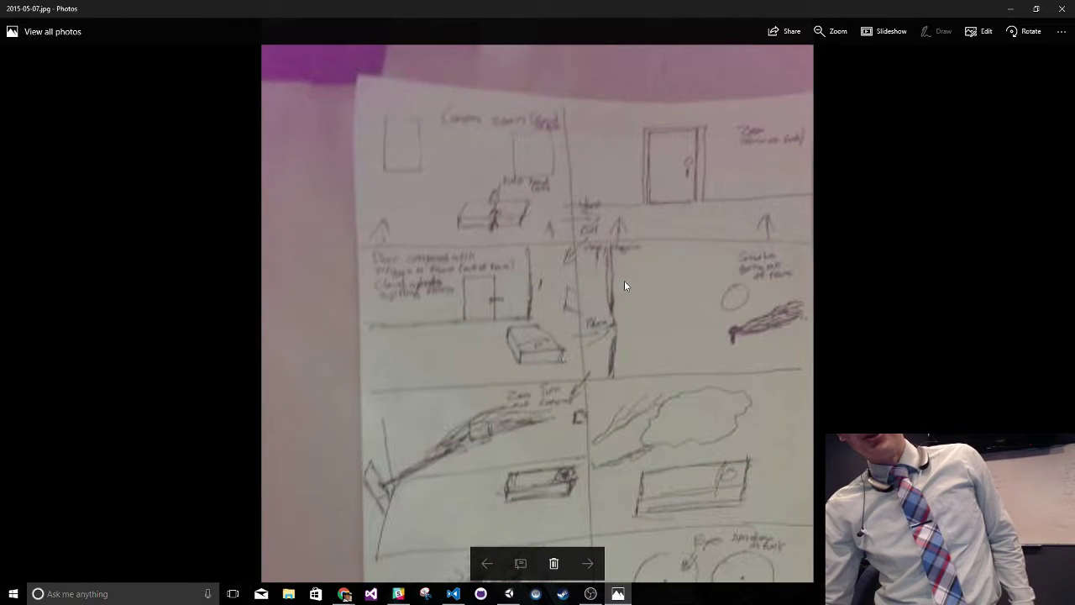
scroll(651, 357, down, 2)
scroll(664, 229, up, 1)
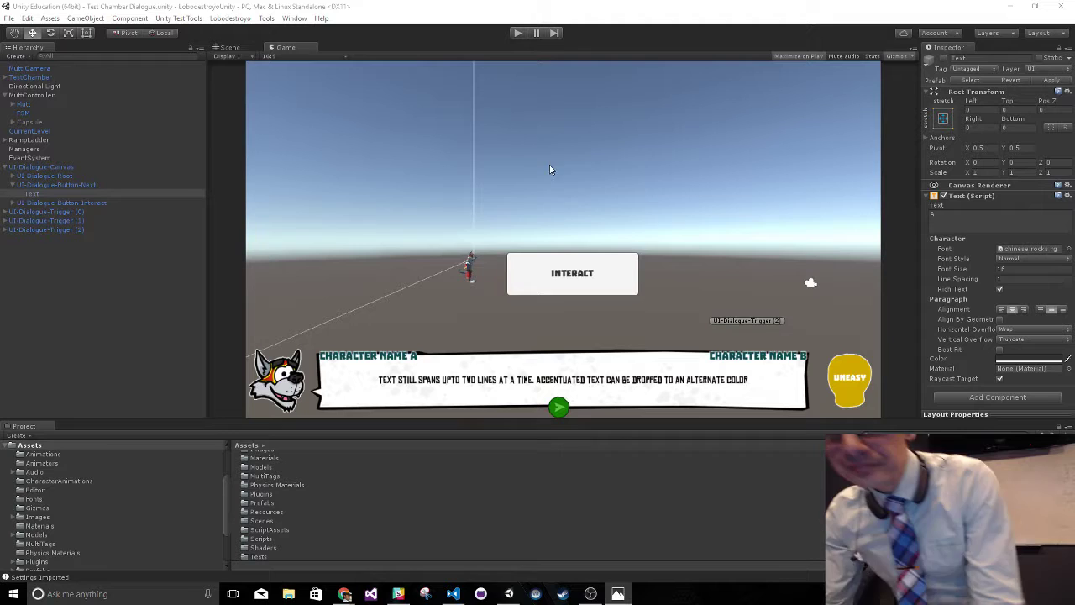
Collapse the Hierarchy groups and frame TestChamber in the Scene view
click(607, 216)
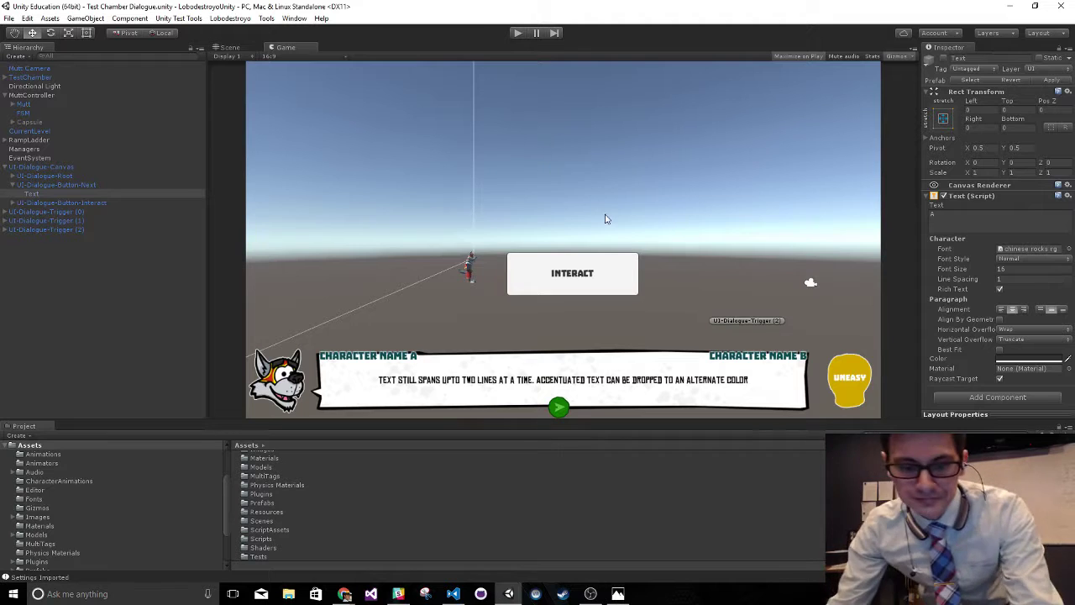
click(32, 260)
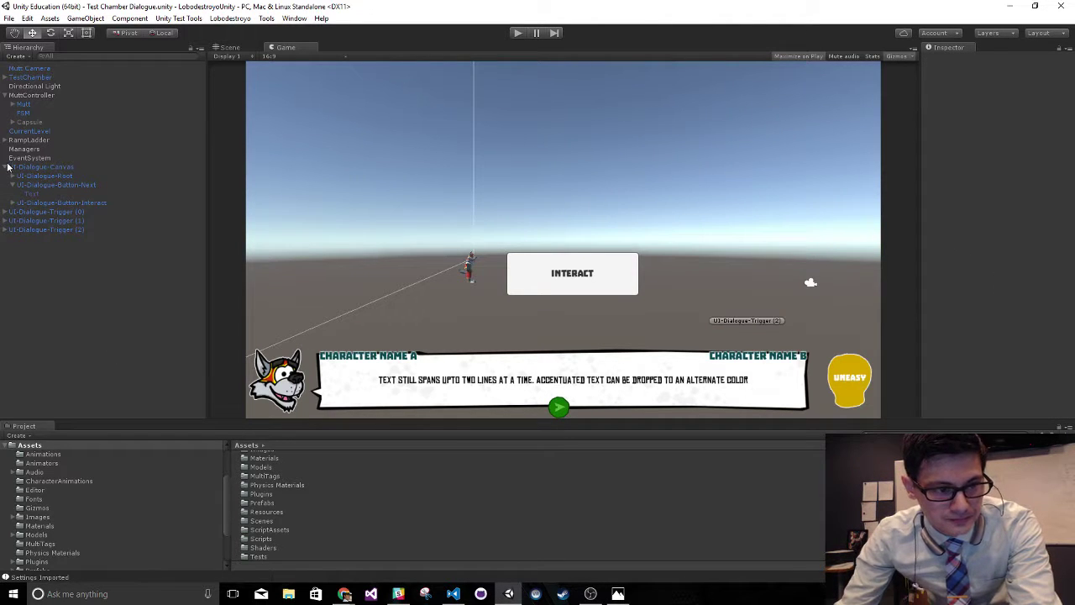
click(6, 166)
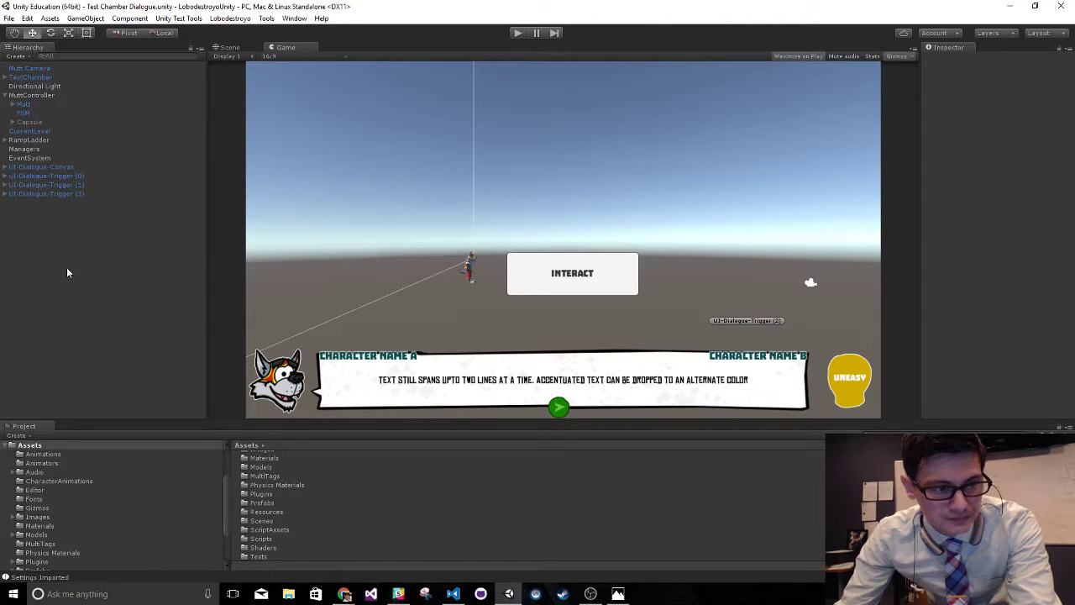
click(6, 96)
click(36, 78)
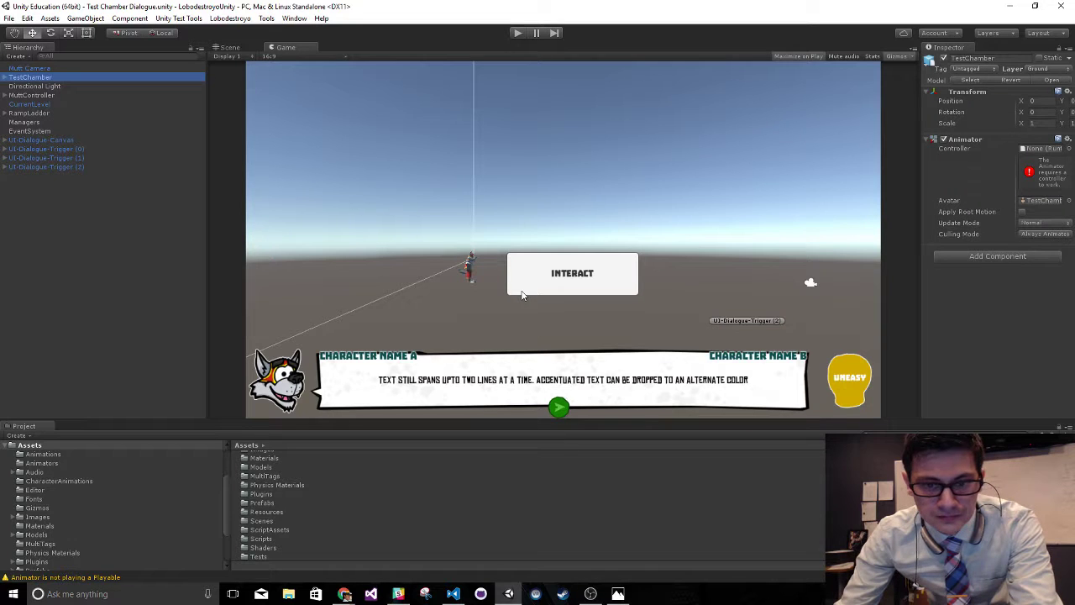
click(229, 47)
alt+right_drag(510, 216, 329, 263)
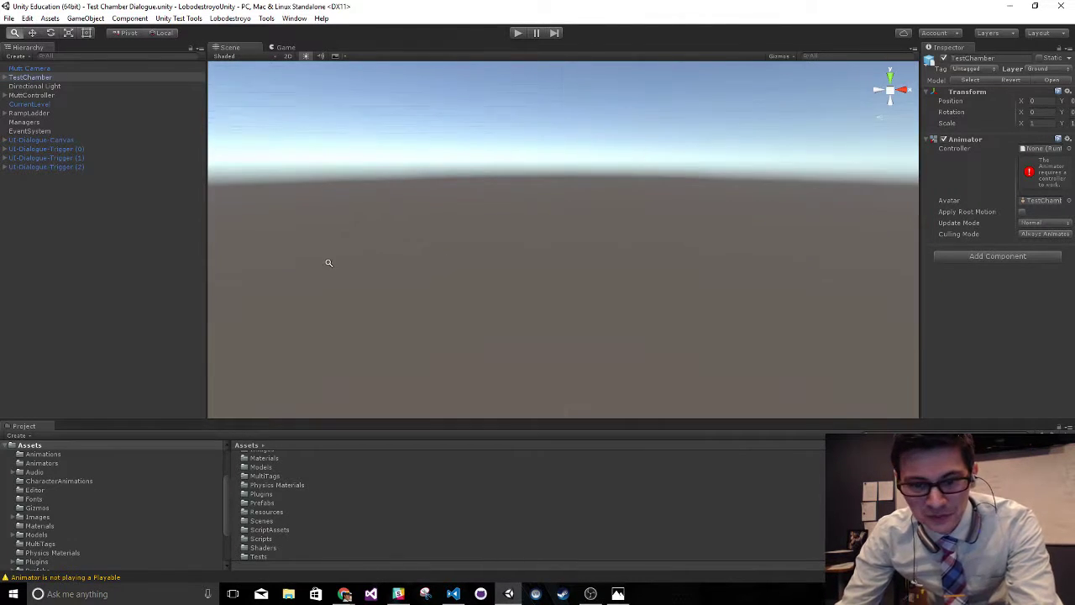
key(f)
alt+drag(983, 232, 833, 243)
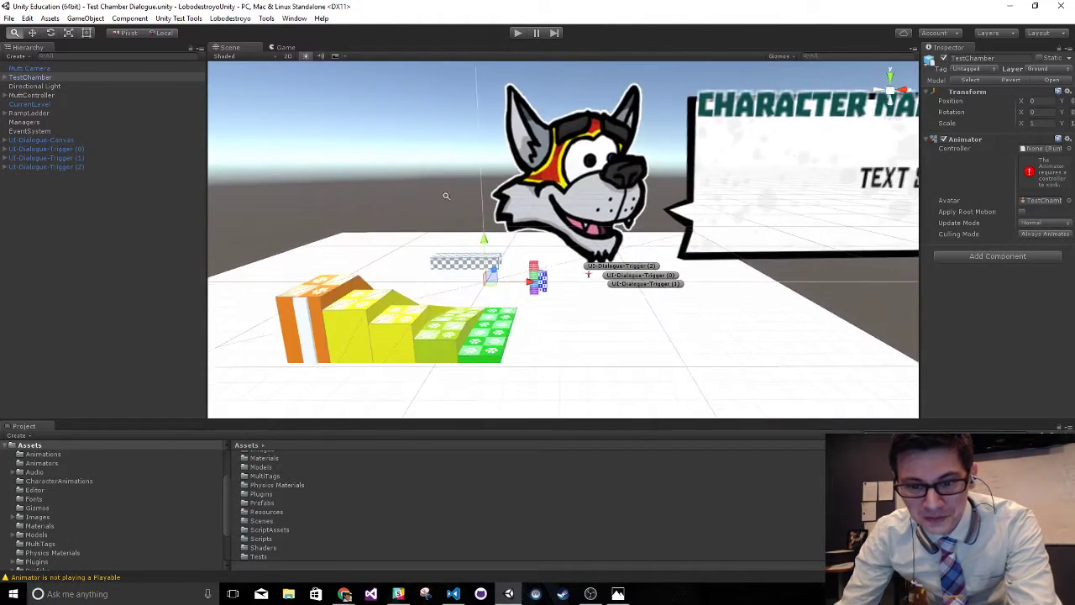
Deactivate UI-Dialogue-Canvas and its three dialogue triggers with Alt+Shift+A
click(89, 139)
shift+click(81, 166)
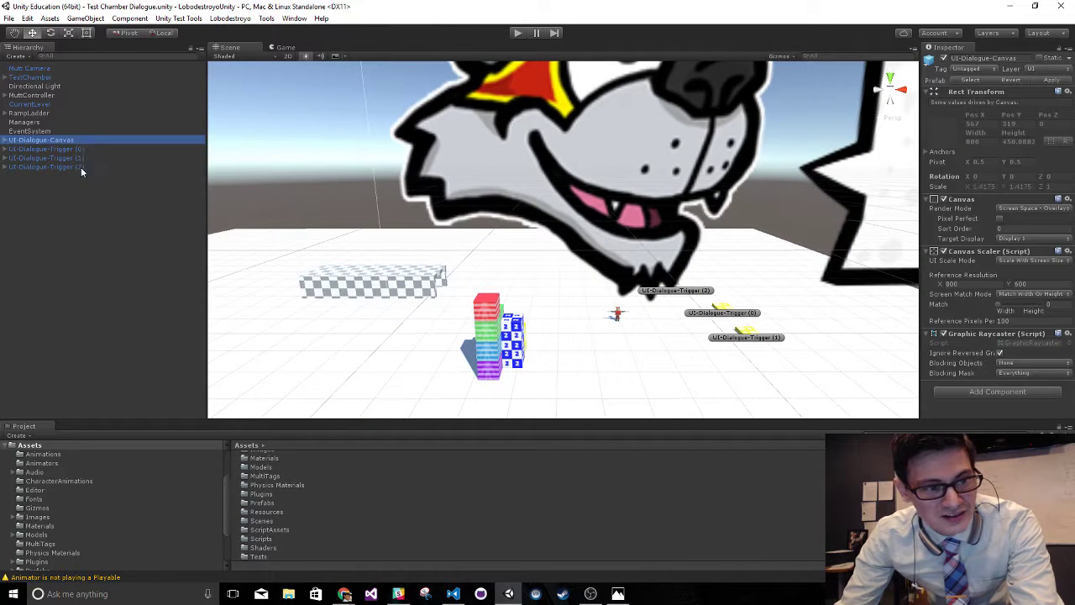
key(alt+shift+a)
click(38, 130)
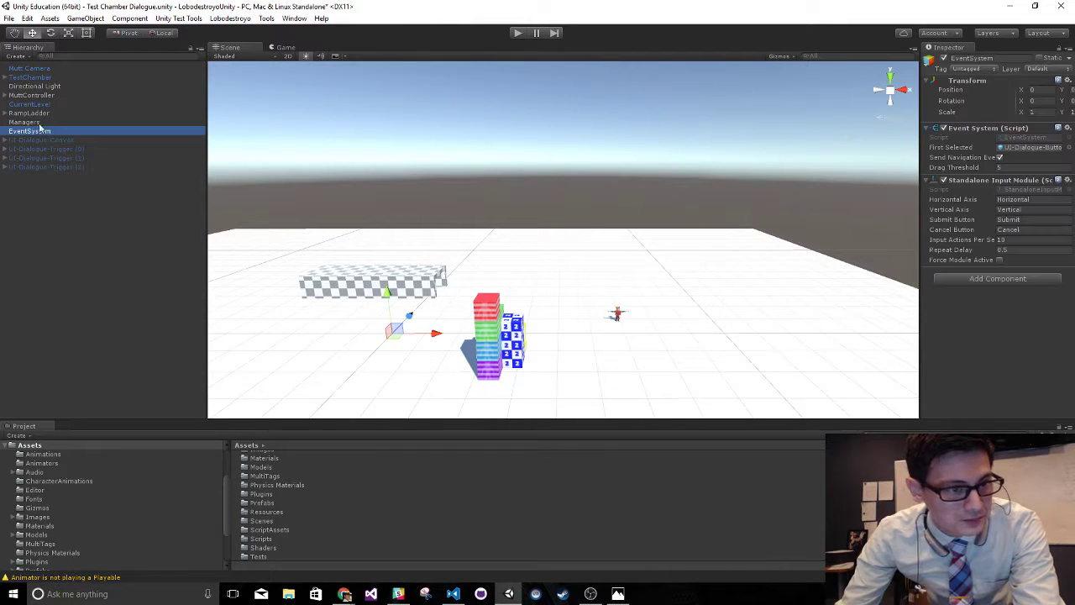
click(35, 104)
shift+click(35, 131)
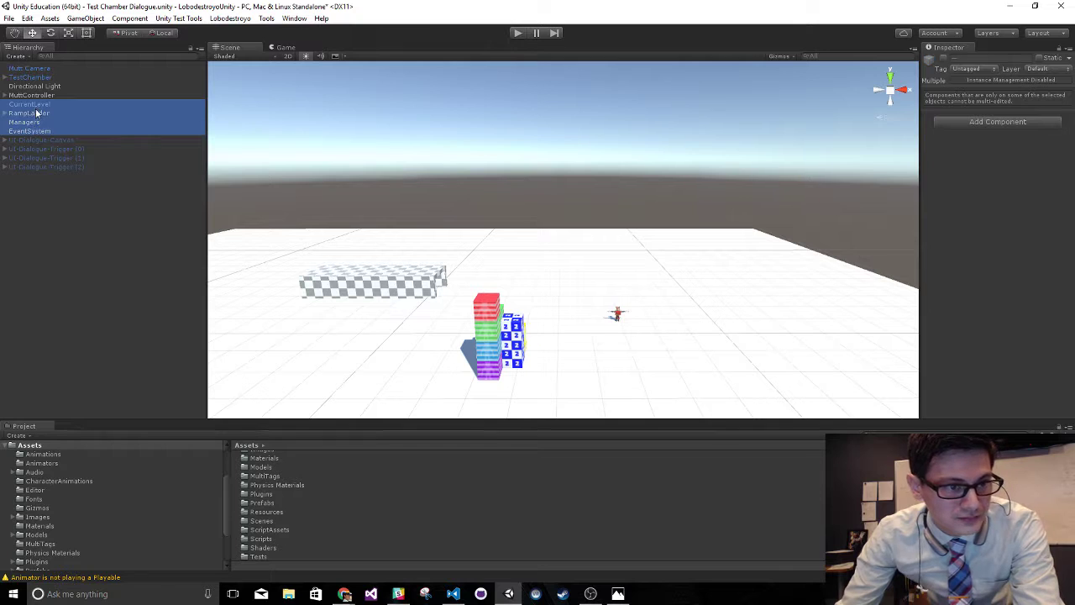
Toggle TestChamber and Directional Light inactive, then active again
click(38, 69)
shift+click(48, 86)
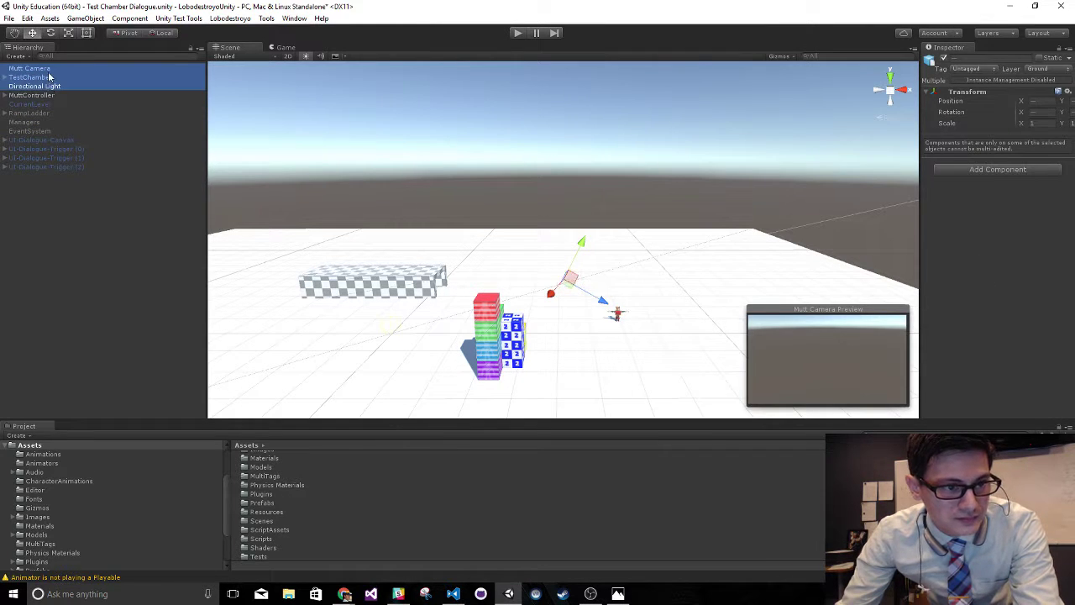
click(48, 77)
shift+click(52, 87)
key(alt+shift+a)
click(59, 247)
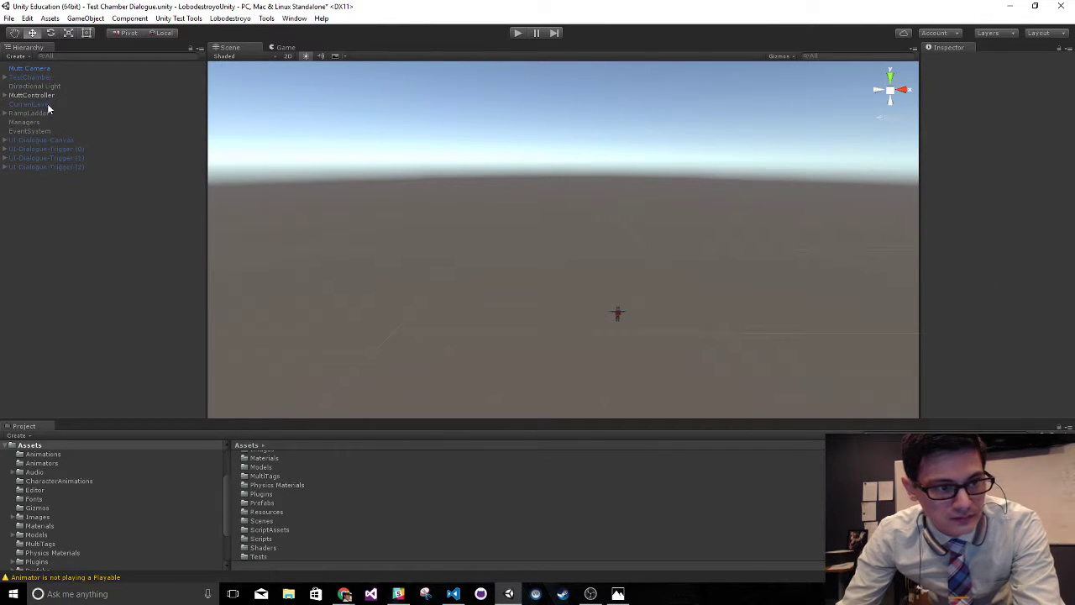
click(44, 86)
shift+click(46, 78)
key(alt+shift+a)
Toggle Directional Light to relight the scene and preview it in the Game view
click(61, 262)
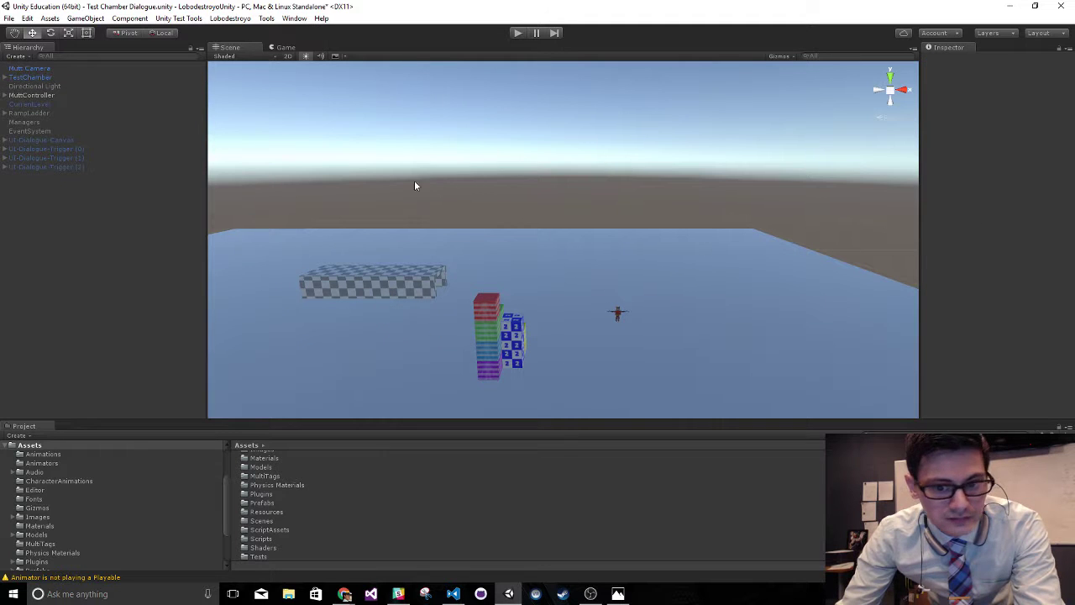
click(45, 86)
key(alt+shift+a)
click(95, 276)
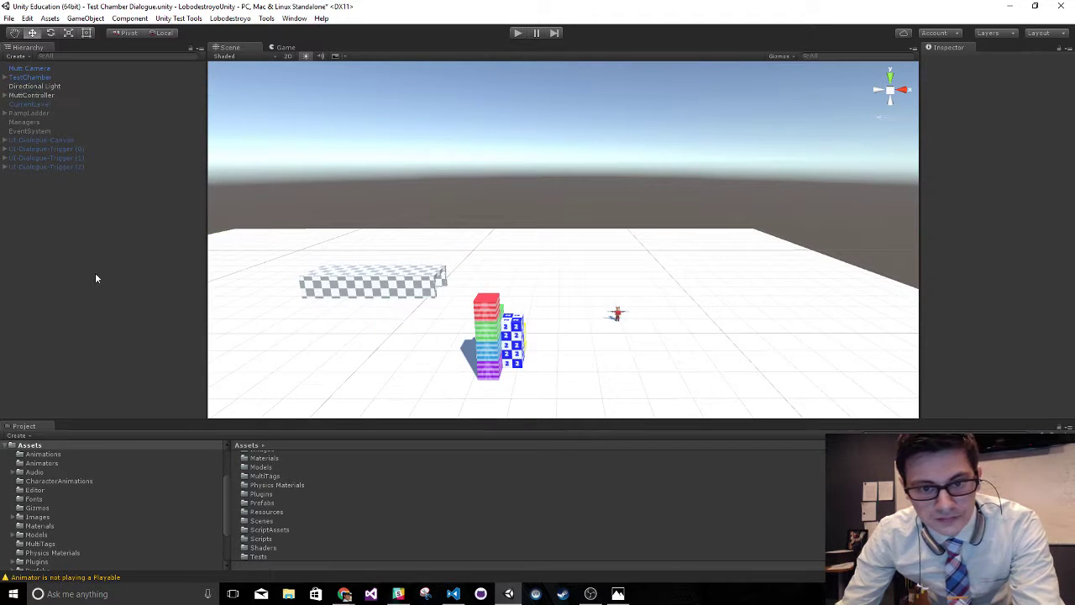
click(271, 48)
click(252, 48)
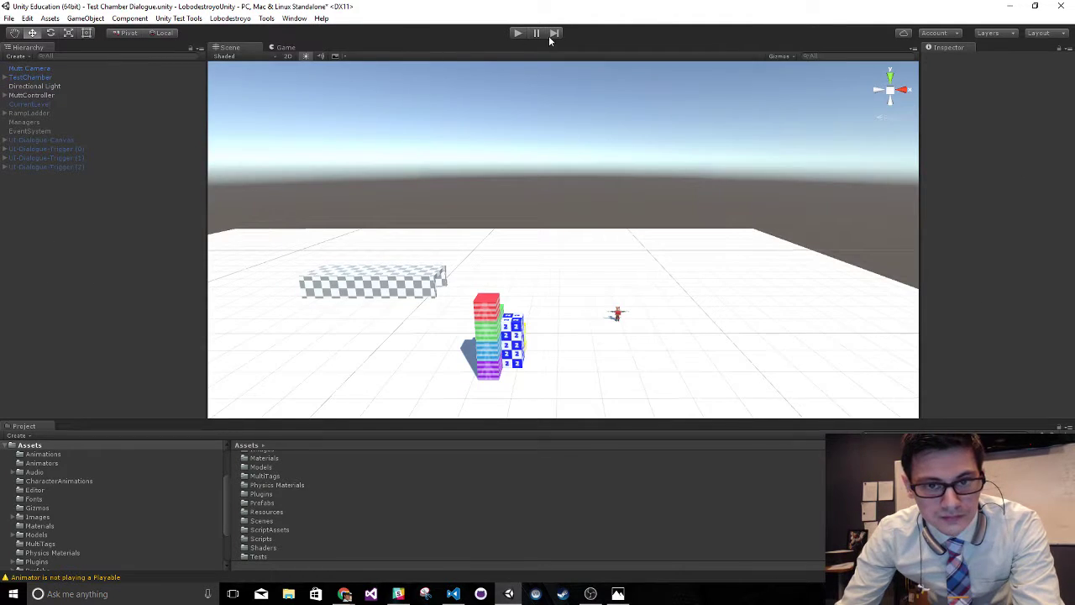
Inspect the Managers and CurrentLevel objects, then run the scene in Play mode
click(518, 33)
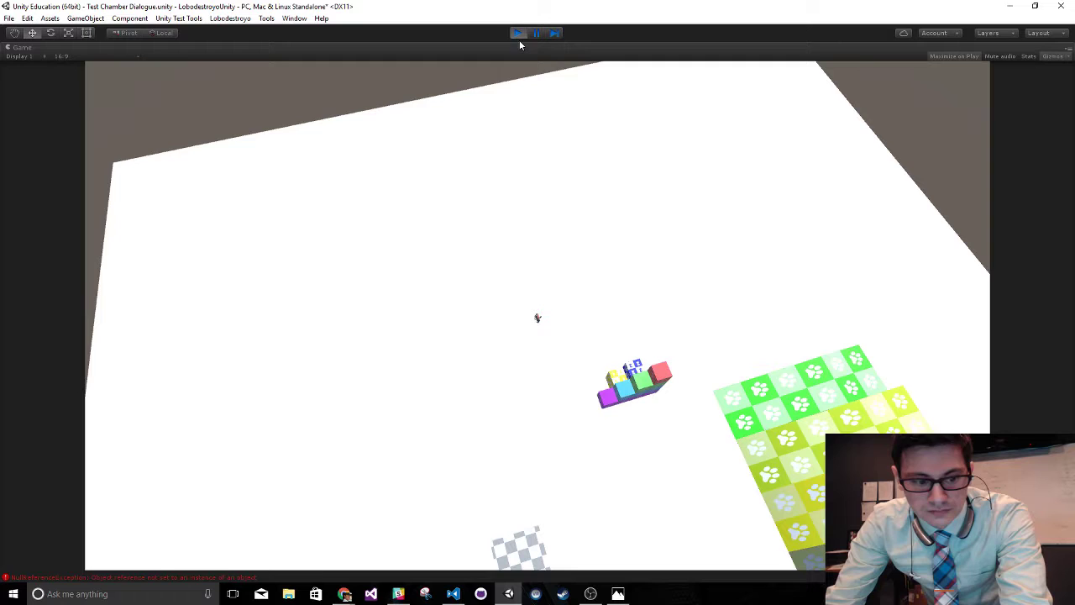
click(519, 37)
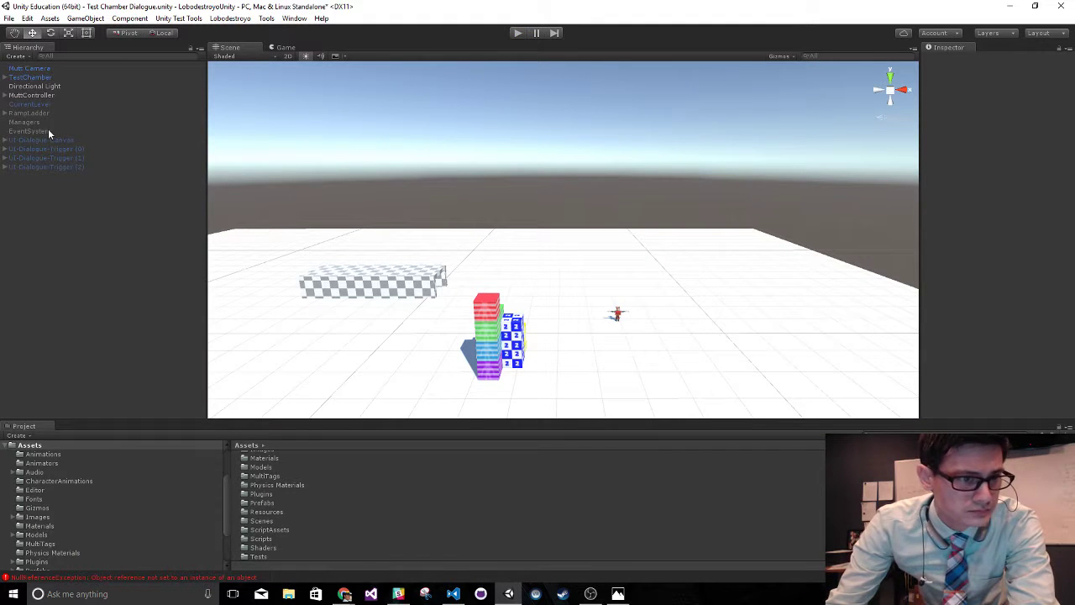
click(48, 130)
click(50, 122)
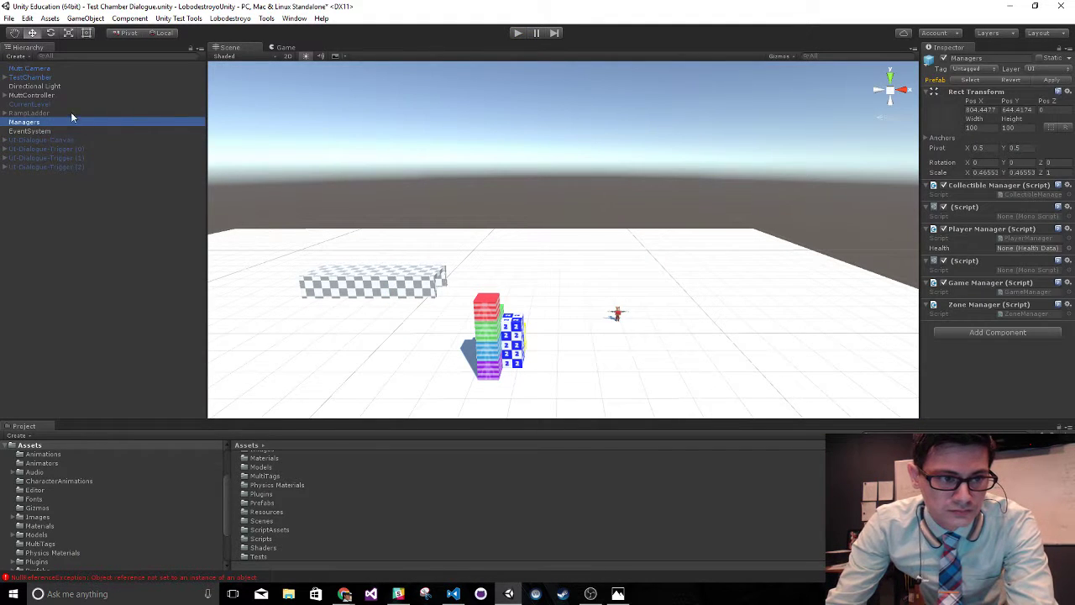
click(71, 112)
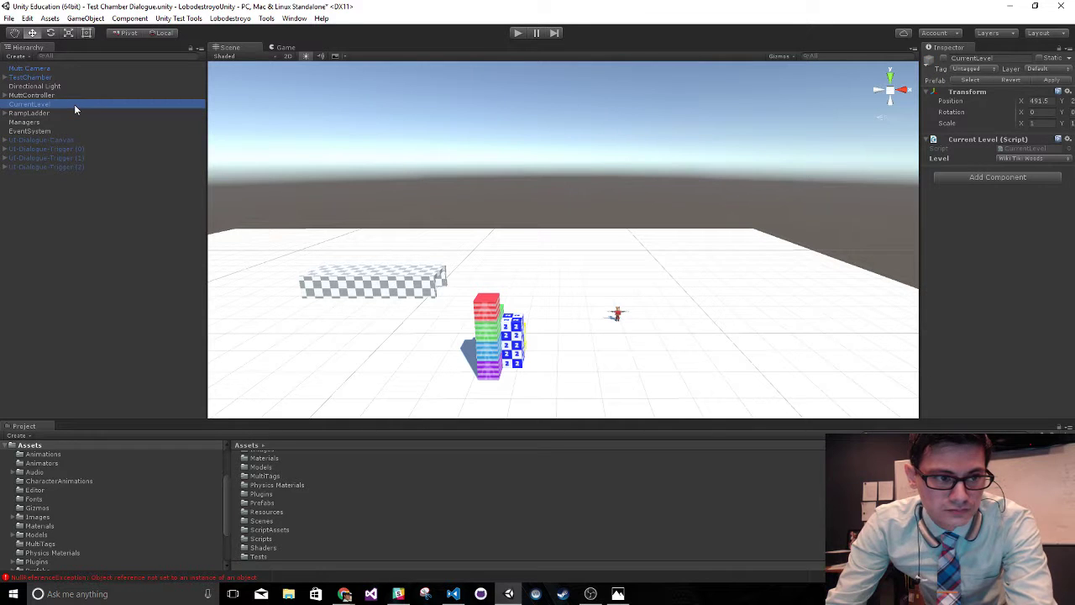
click(197, 189)
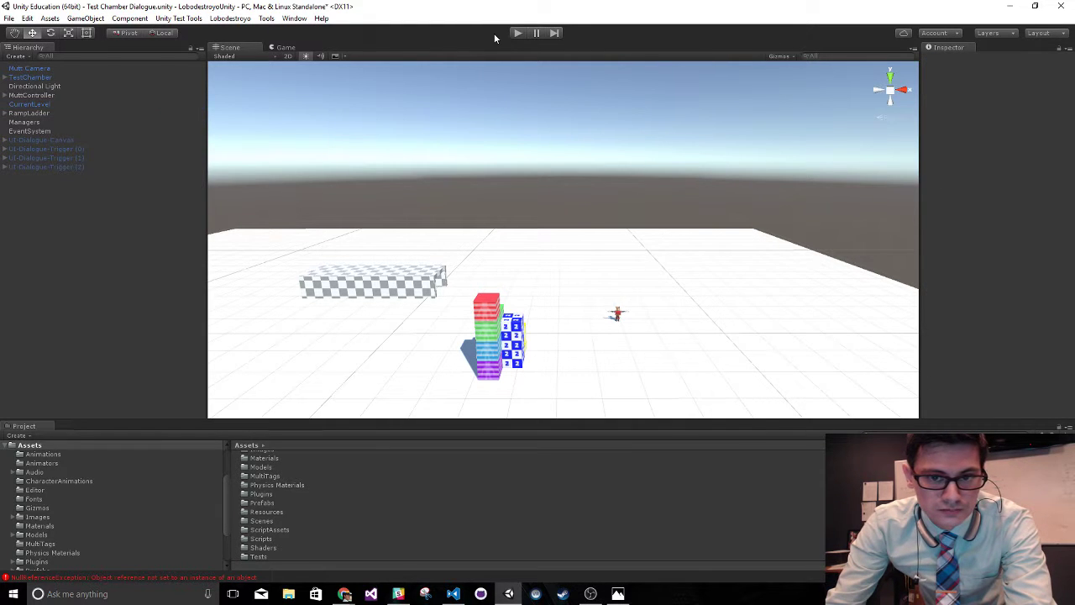
click(516, 34)
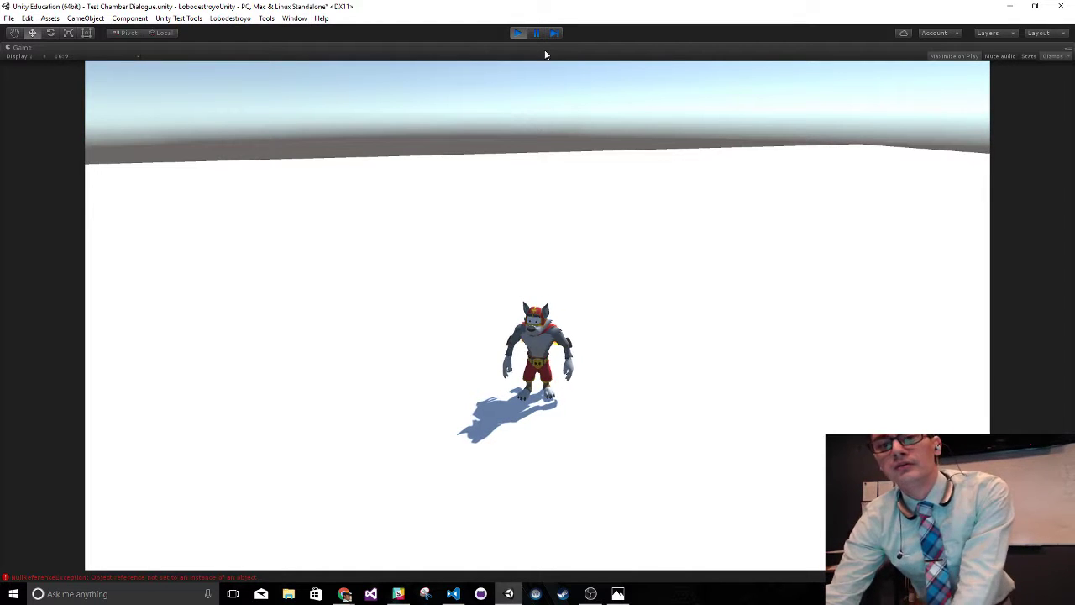
click(517, 35)
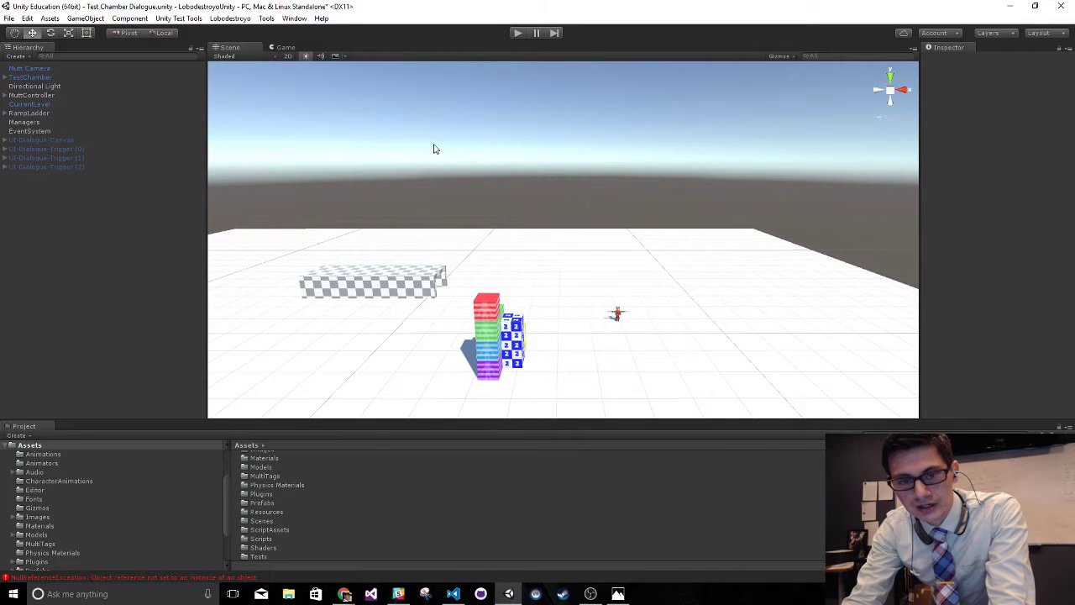
click(286, 48)
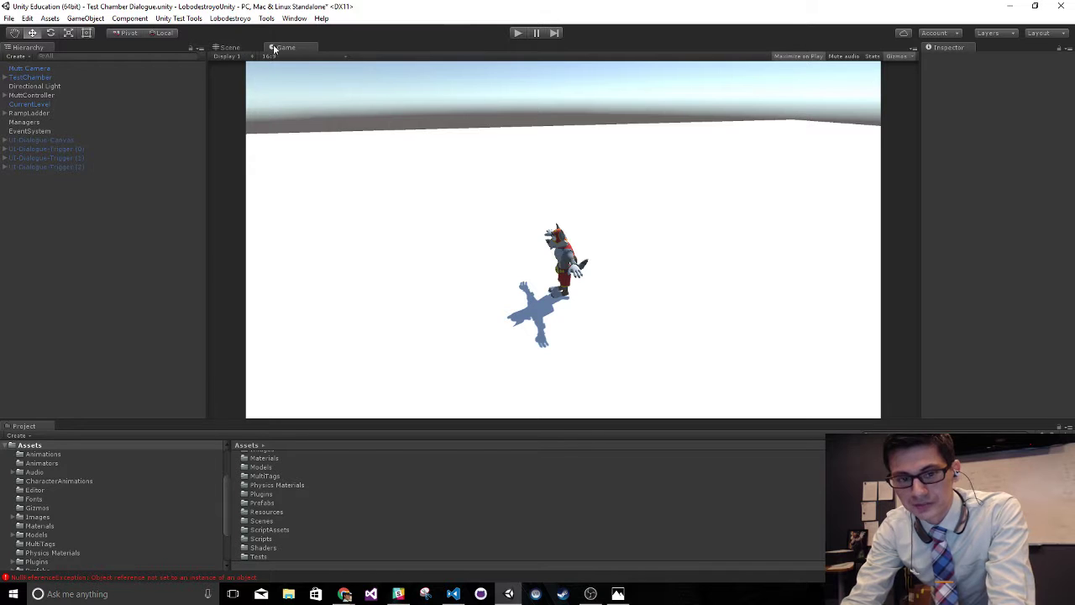
click(515, 34)
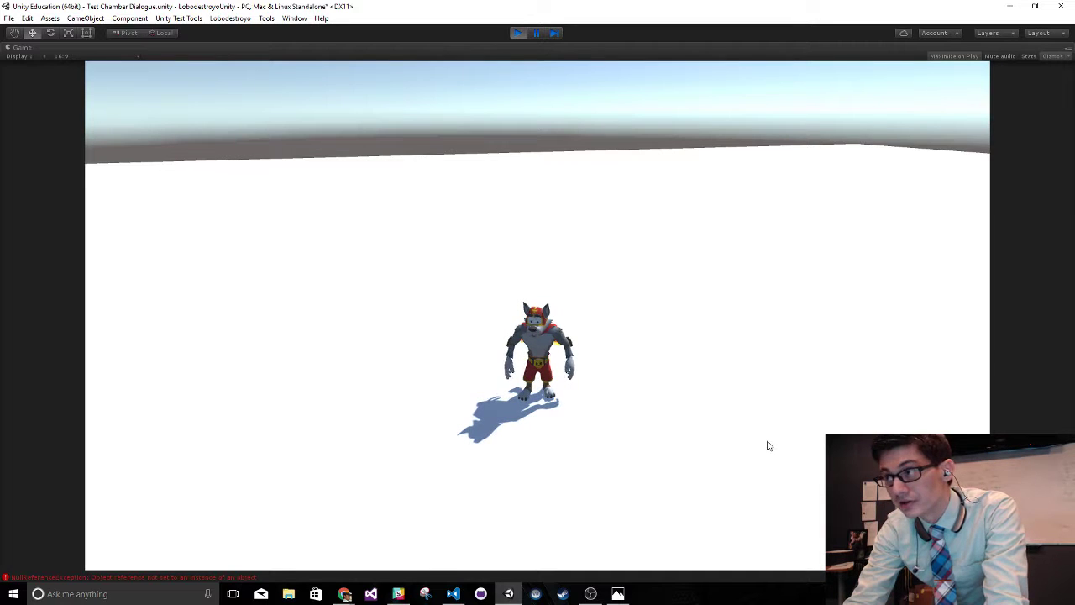
Create an empty GameObject and add a Camera component to it
click(540, 33)
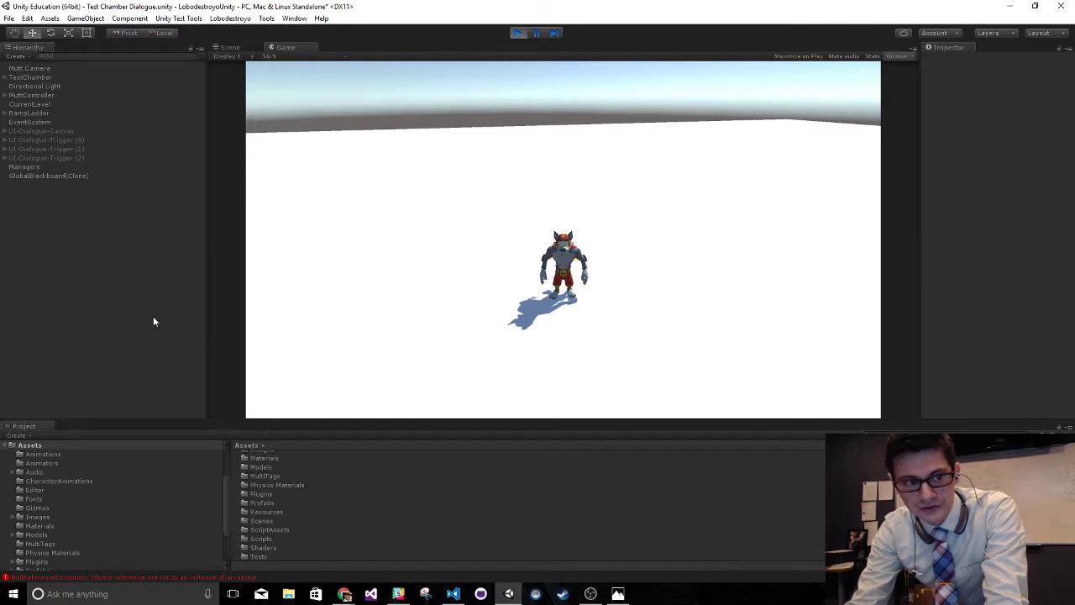
click(24, 56)
click(27, 69)
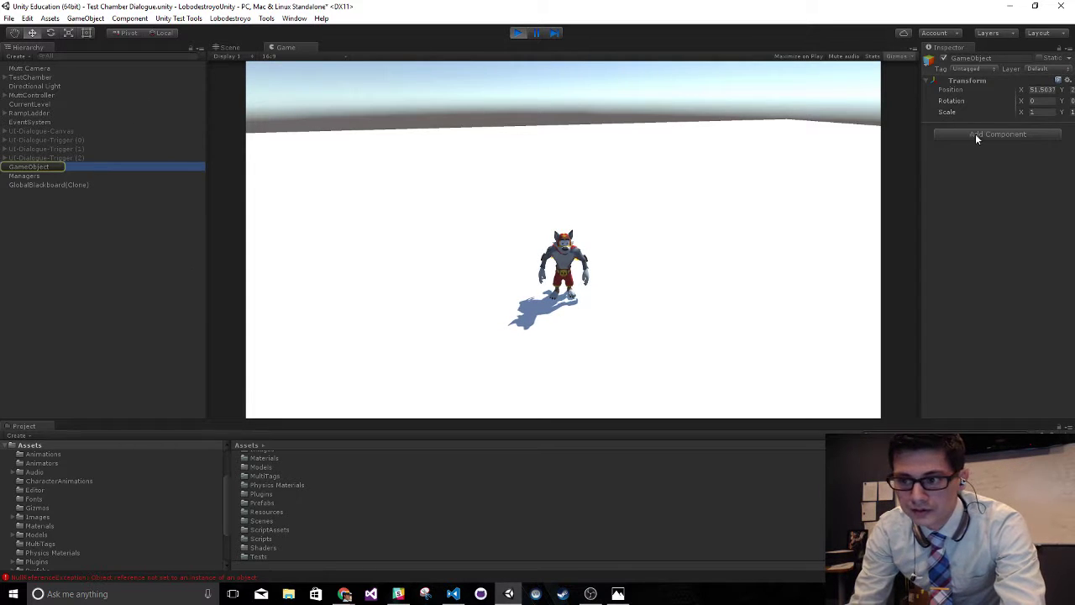
click(965, 132)
text(camera)
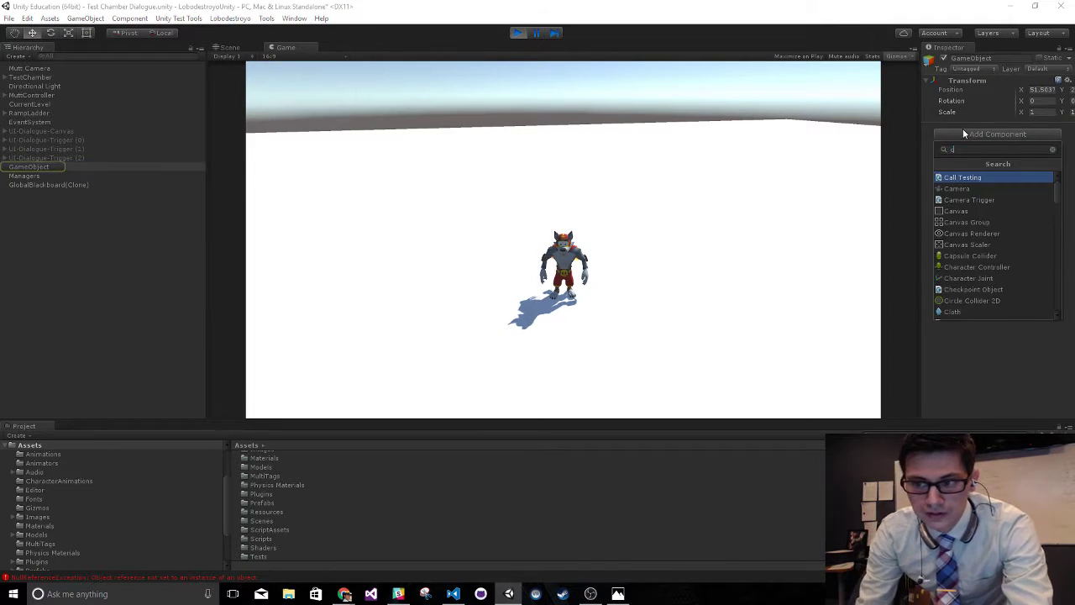
click(981, 180)
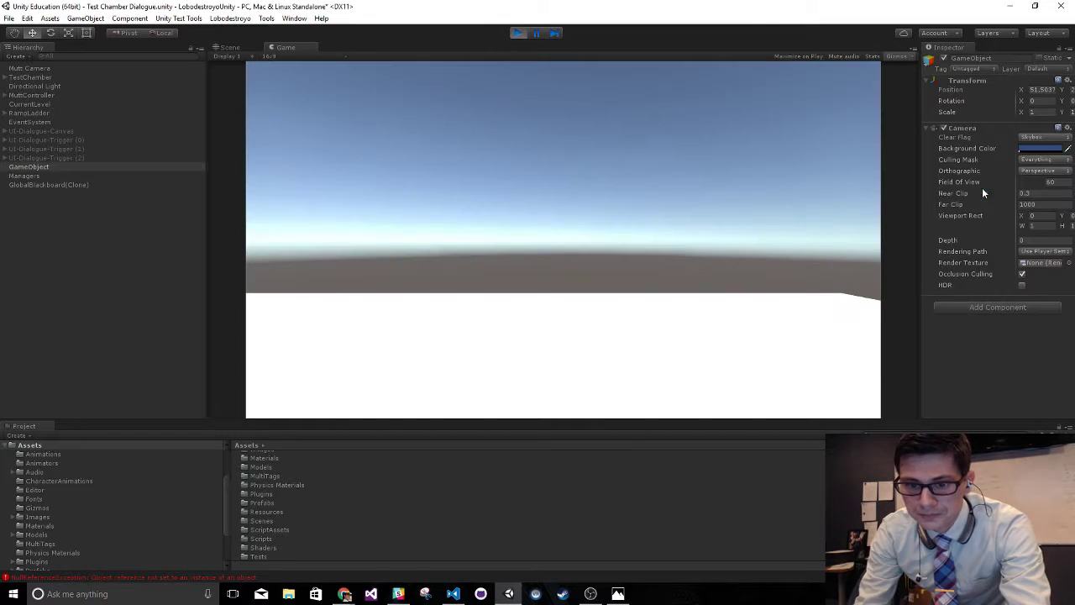
Undock the Scene view and dock it beside the Game view
click(47, 165)
drag(227, 47, 386, 153)
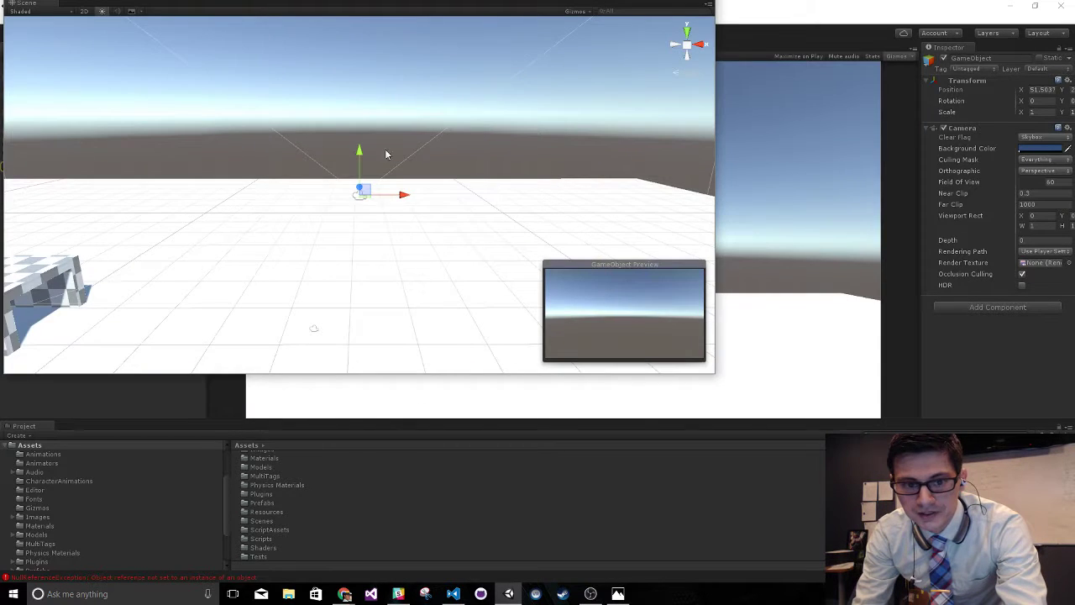
drag(356, 7, 472, 193)
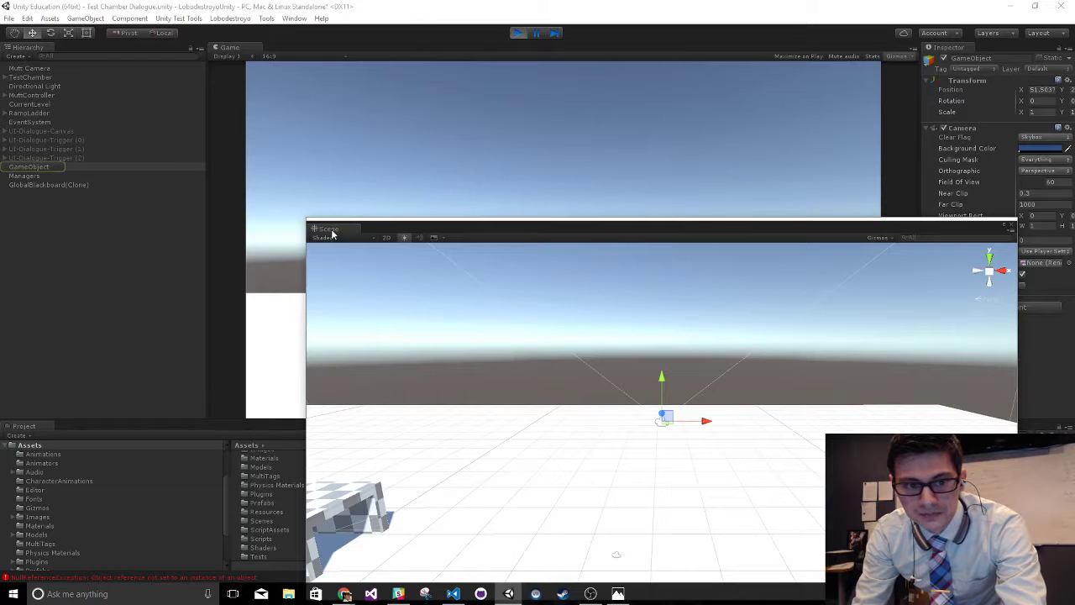
drag(332, 235, 376, 119)
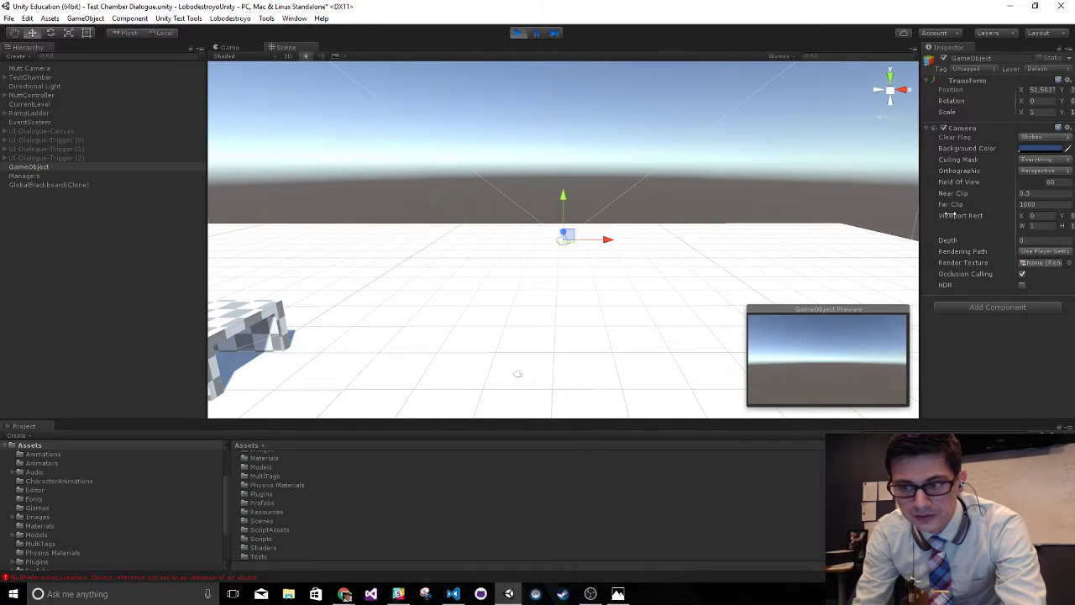
Reset the GameObject's position to the origin and raise it along Y
alt+drag(576, 231, 542, 408)
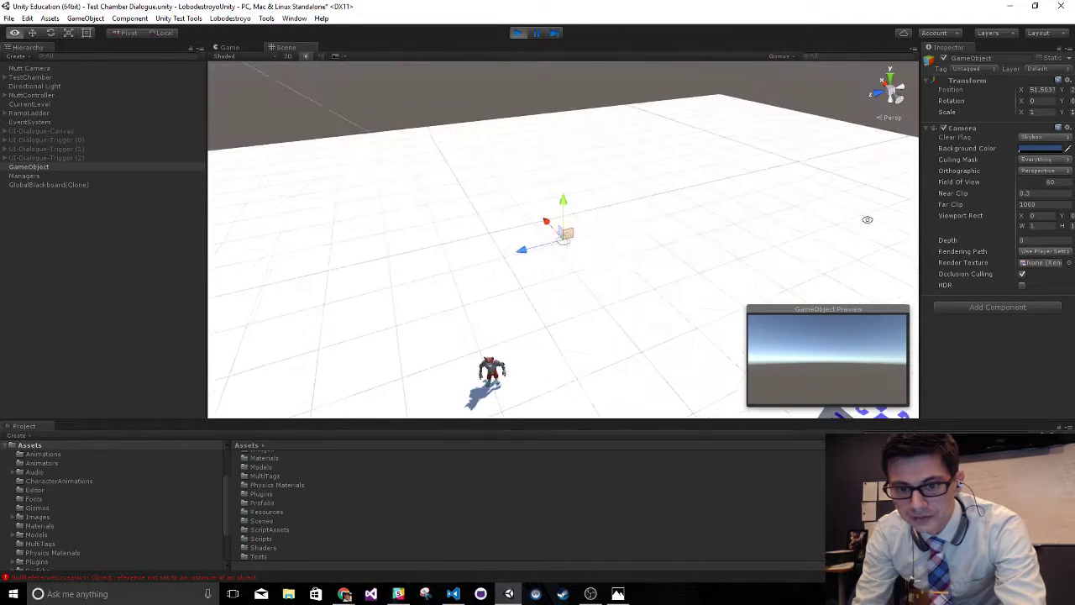
key(e)
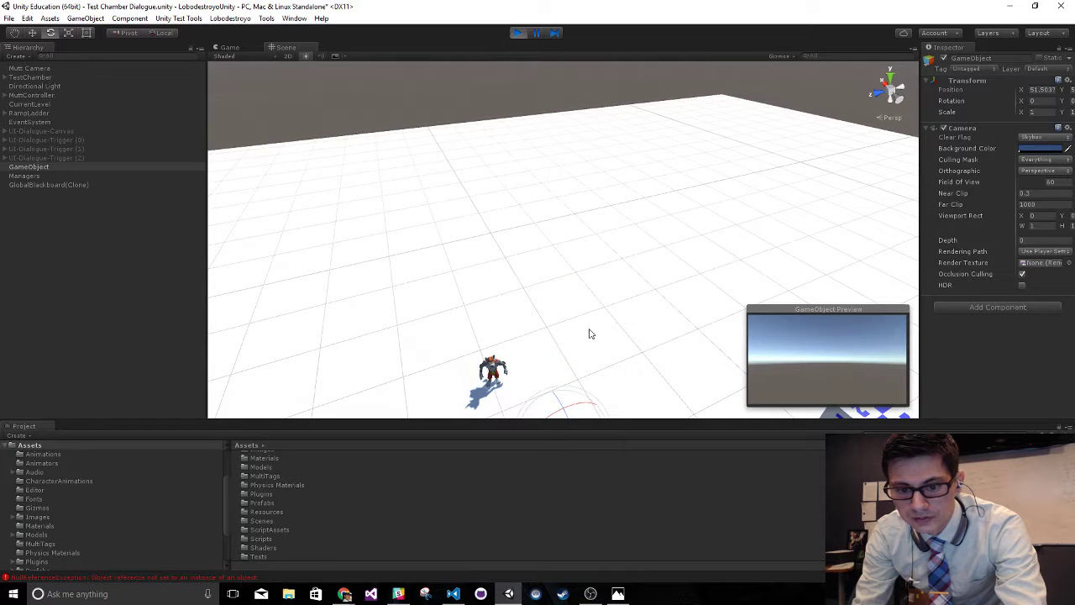
mouse_move(588, 331)
alt+mouse_down()
mouse_move(576, 230)
mouse_move(572, 327)
alt+mouse_up()
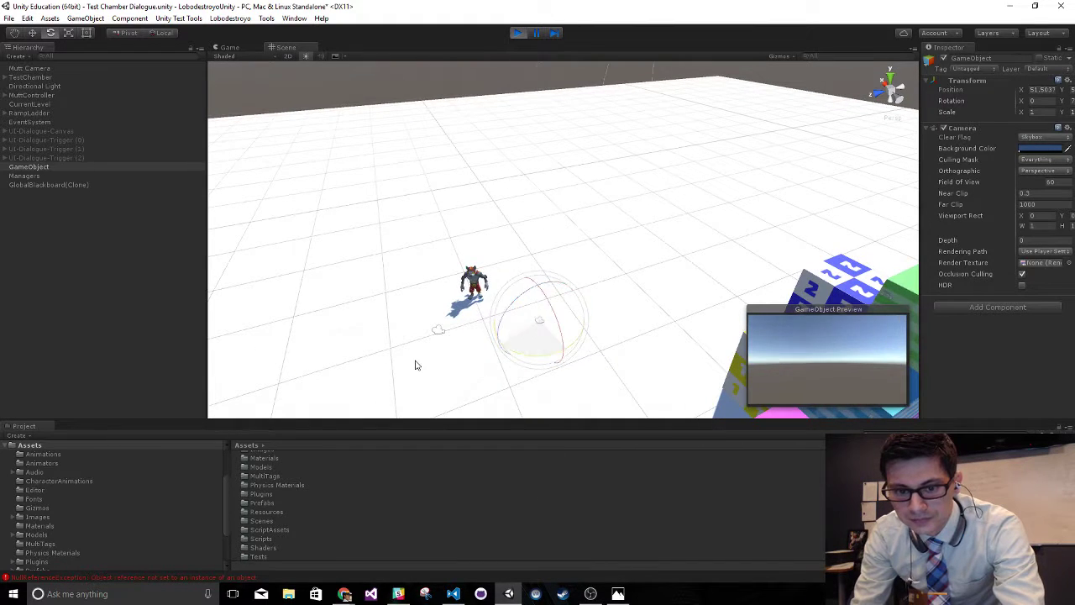
key(w)
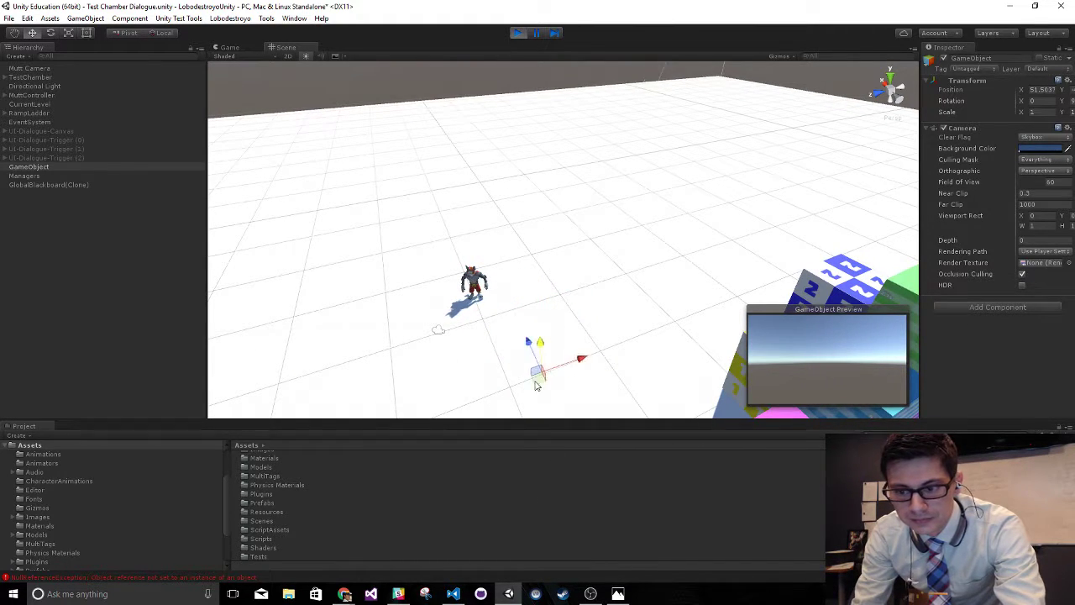
drag(540, 293, 542, 458)
key(f)
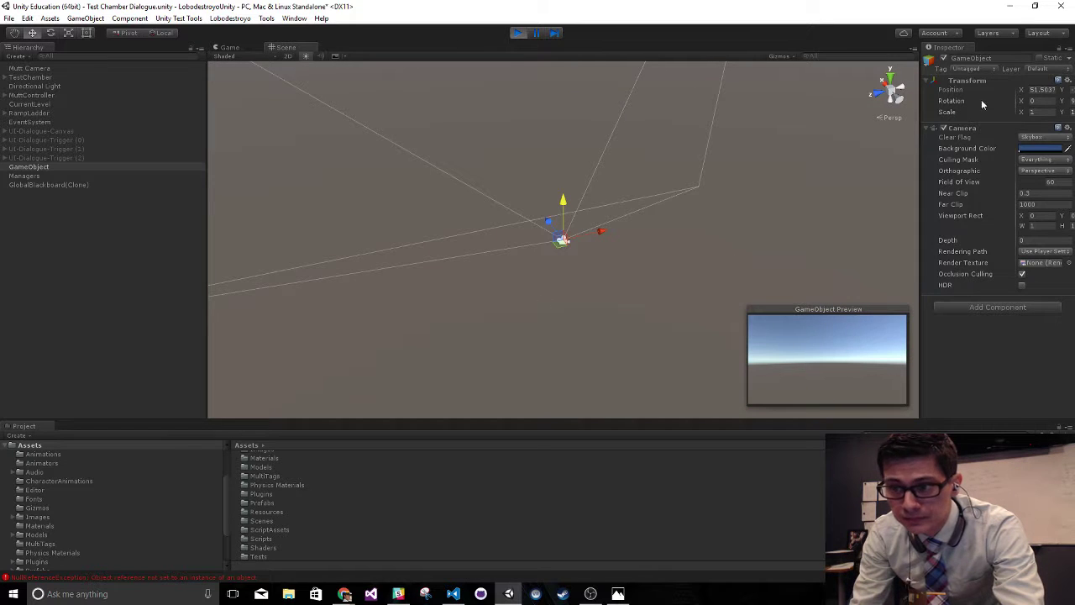
right_click(975, 83)
click(977, 87)
key(f)
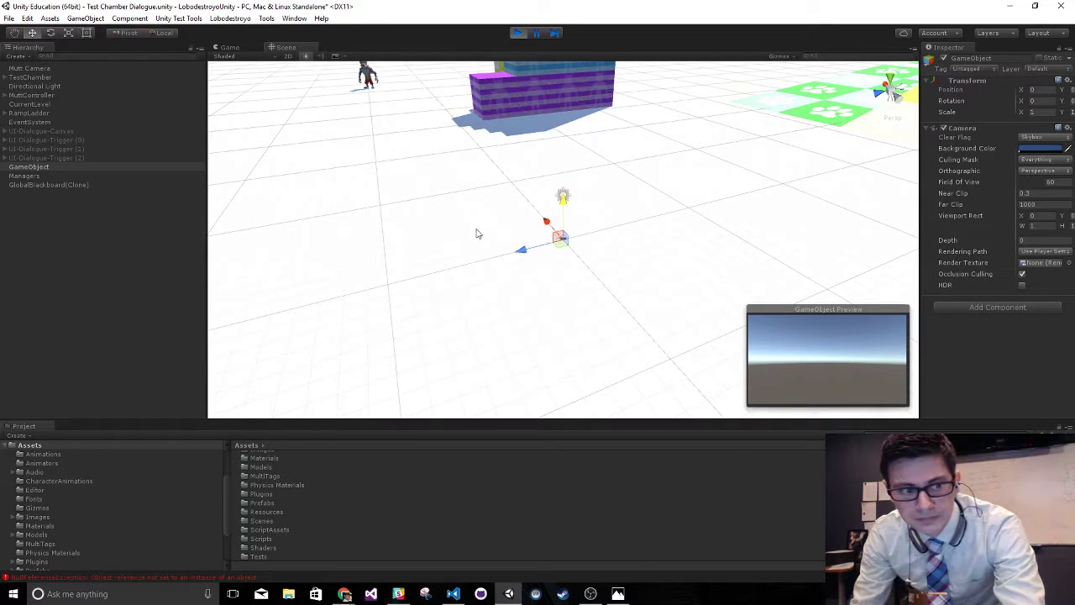
drag(558, 201, 564, 158)
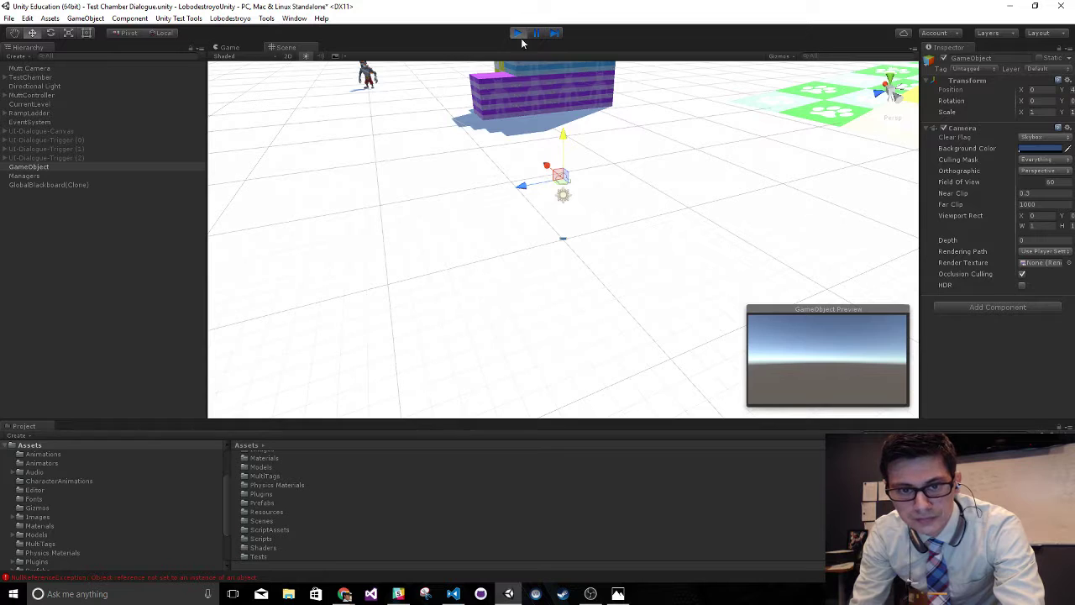
Stop Play, create a new empty GameObject with an empty child, and give the child a Camera component
click(519, 35)
click(15, 57)
click(31, 67)
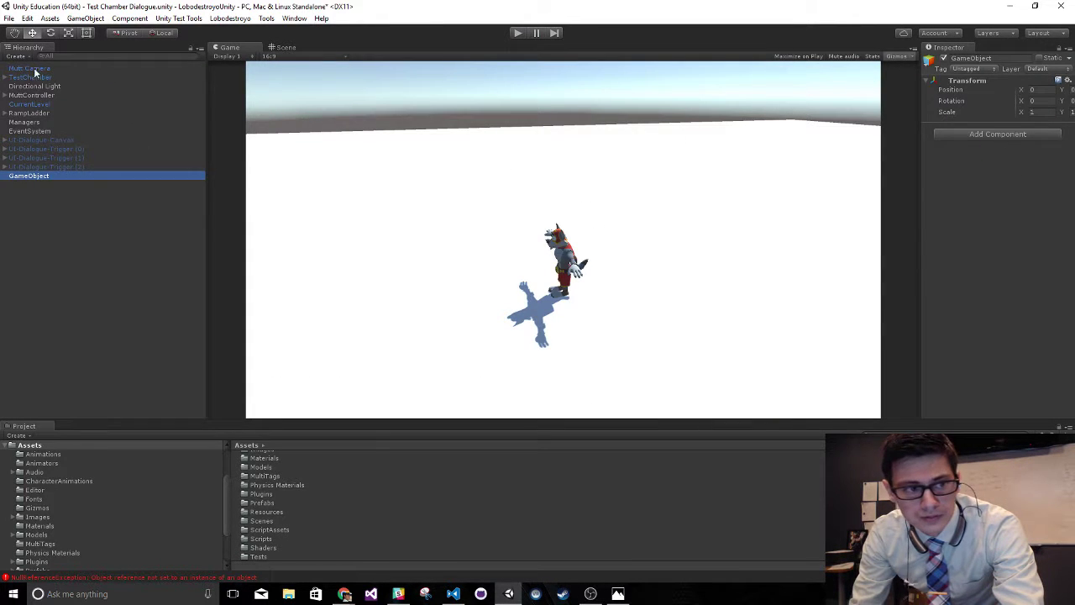
click(16, 57)
click(36, 78)
click(1018, 135)
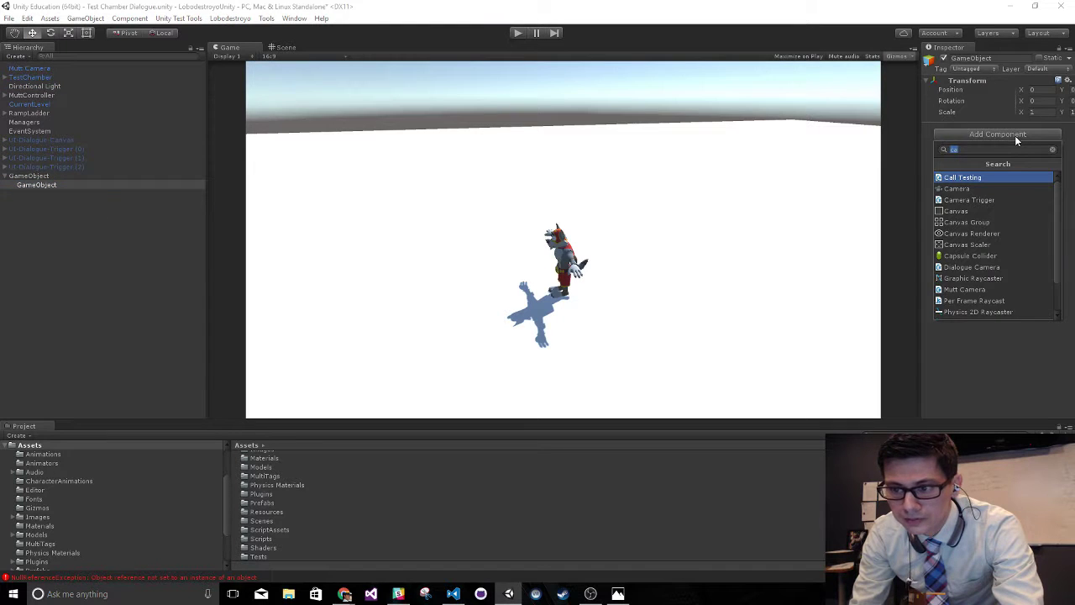
click(959, 189)
Rename the child object 'camera' and widen the Inspector panel
click(190, 258)
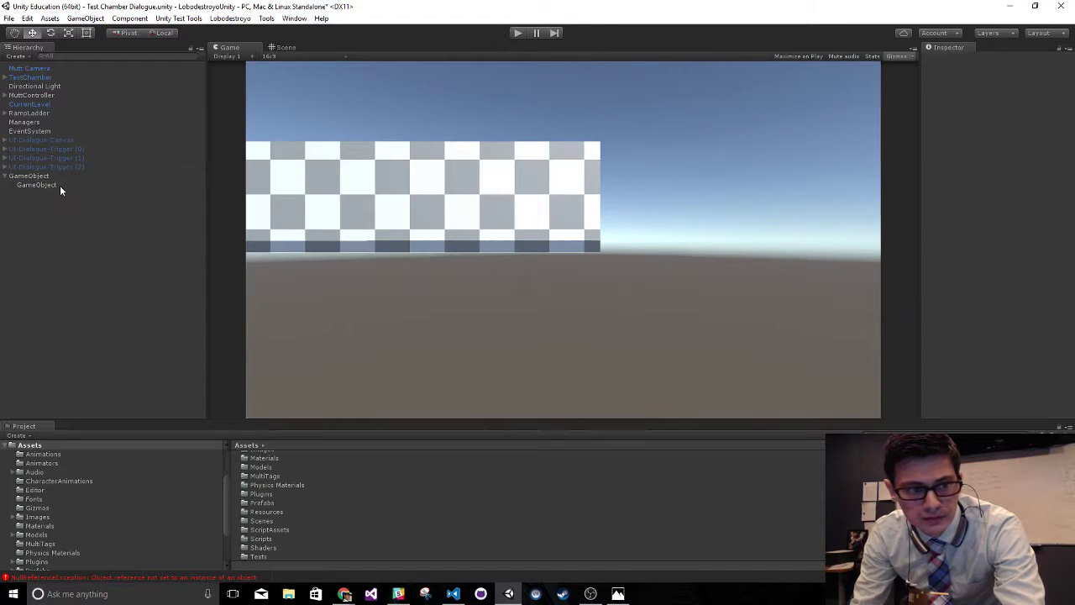
click(60, 184)
key(F2)
text(camera)
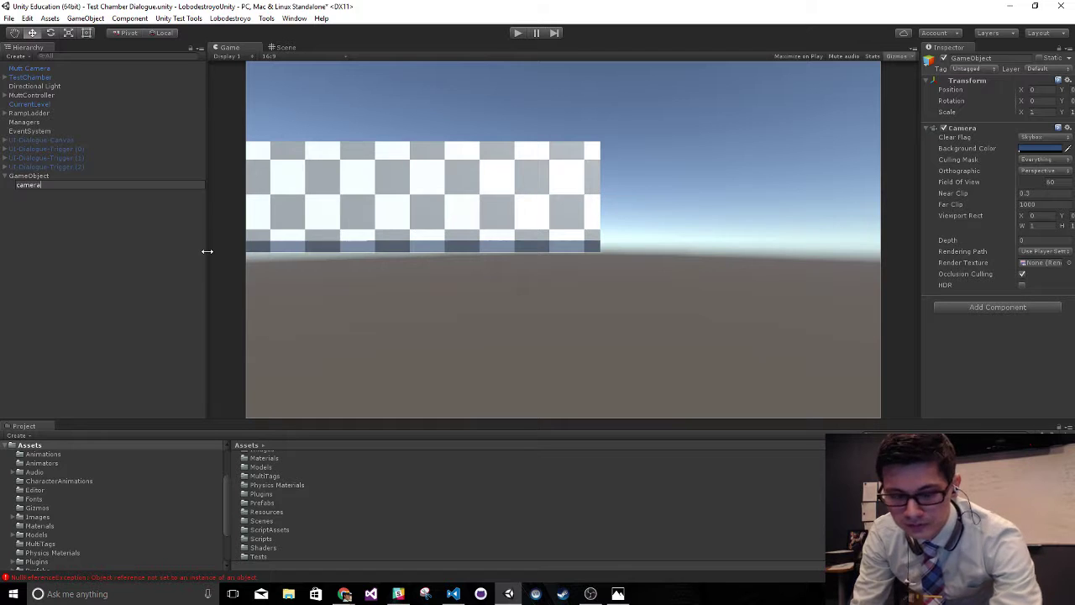
key(Return)
click(42, 176)
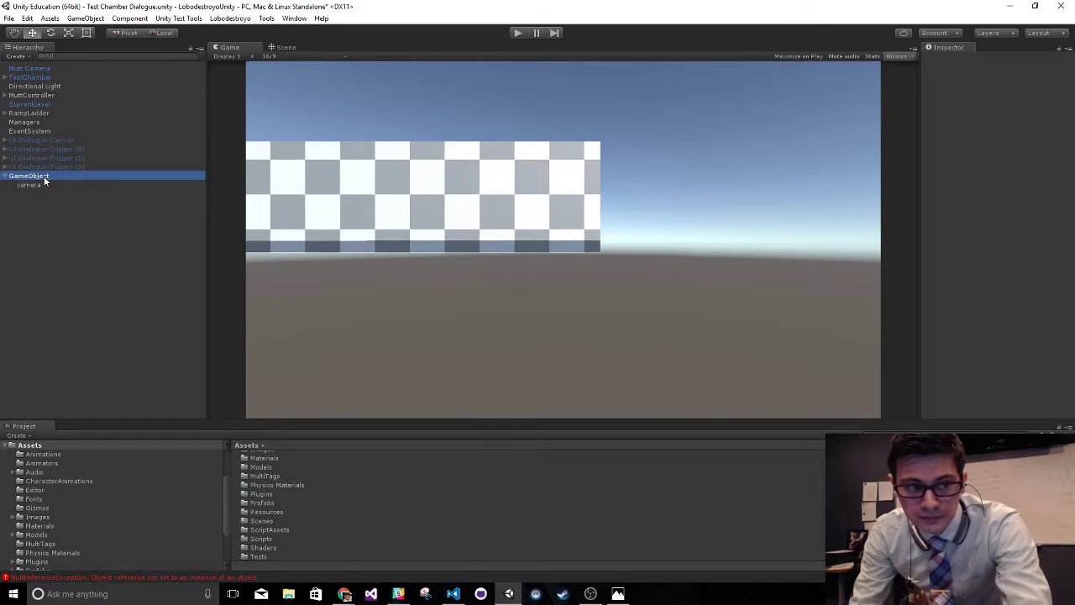
key(F2)
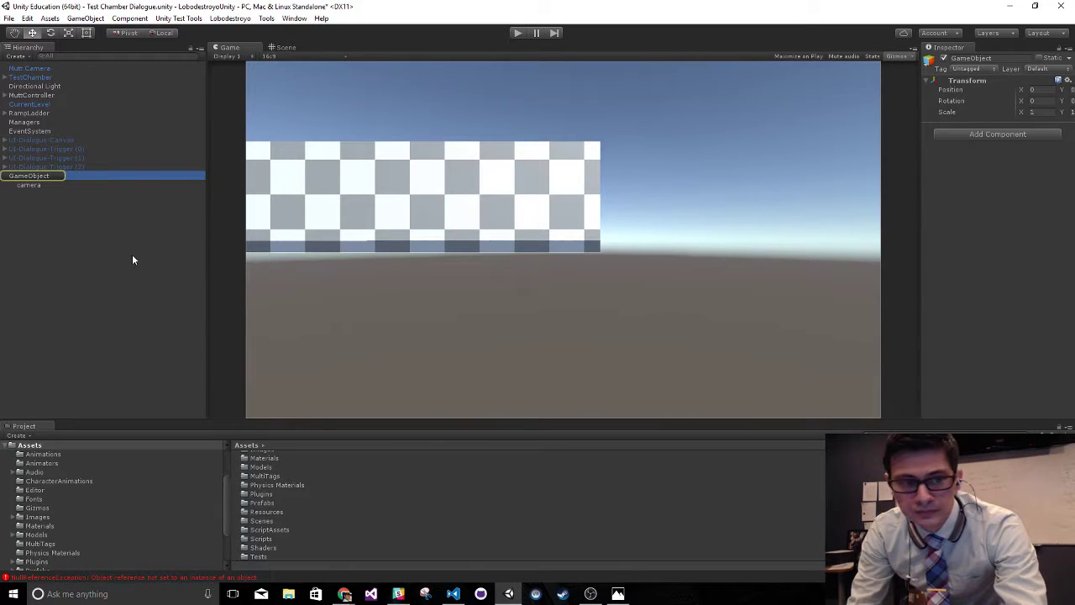
click(58, 185)
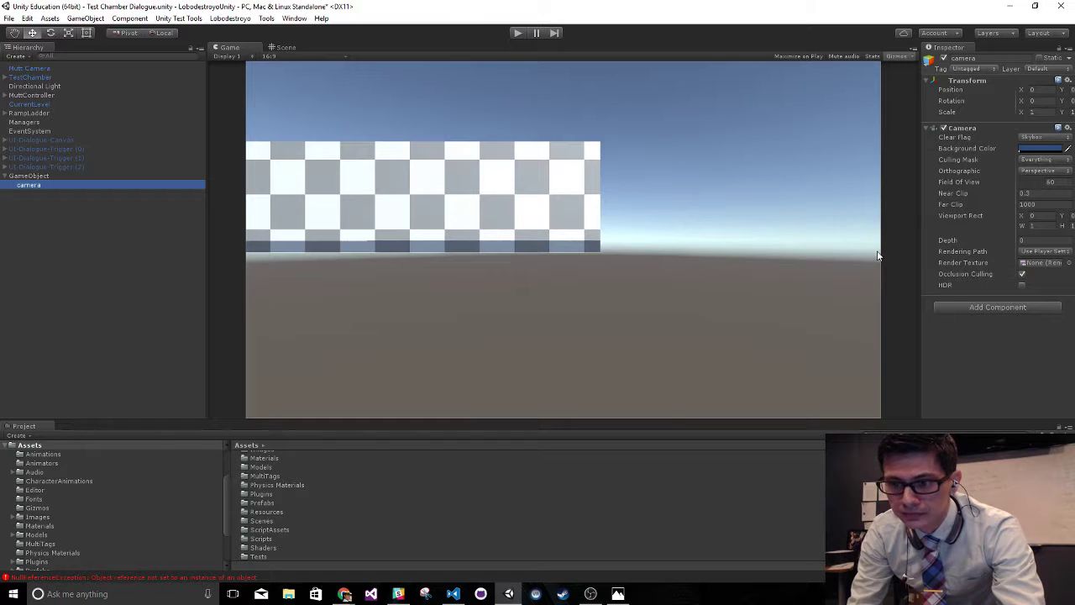
drag(920, 241, 670, 252)
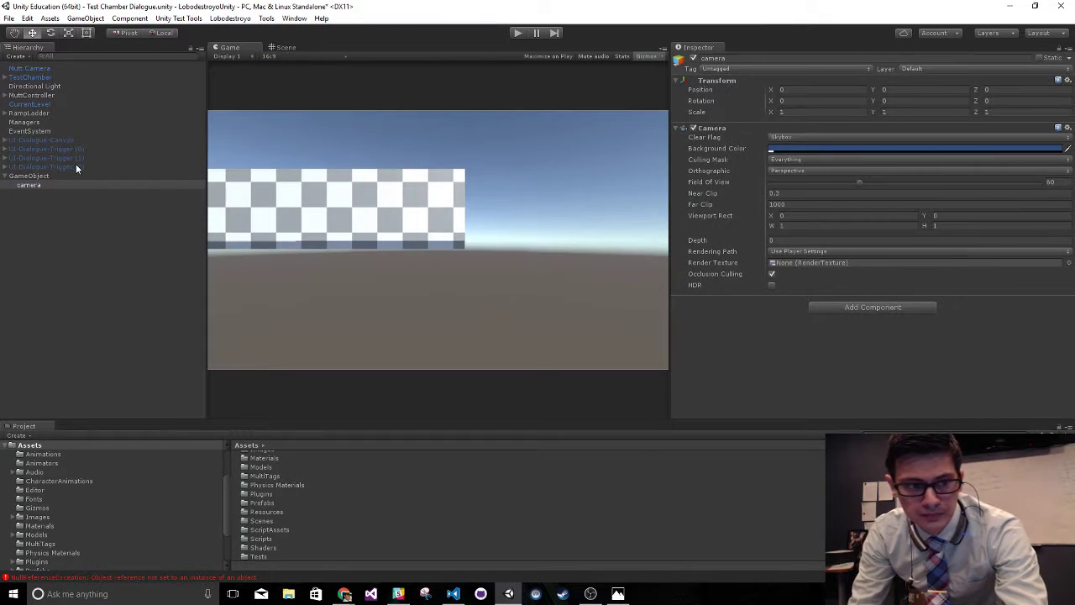
In the Scene view, move the camera rig along X to 59.47
click(33, 176)
key(F2)
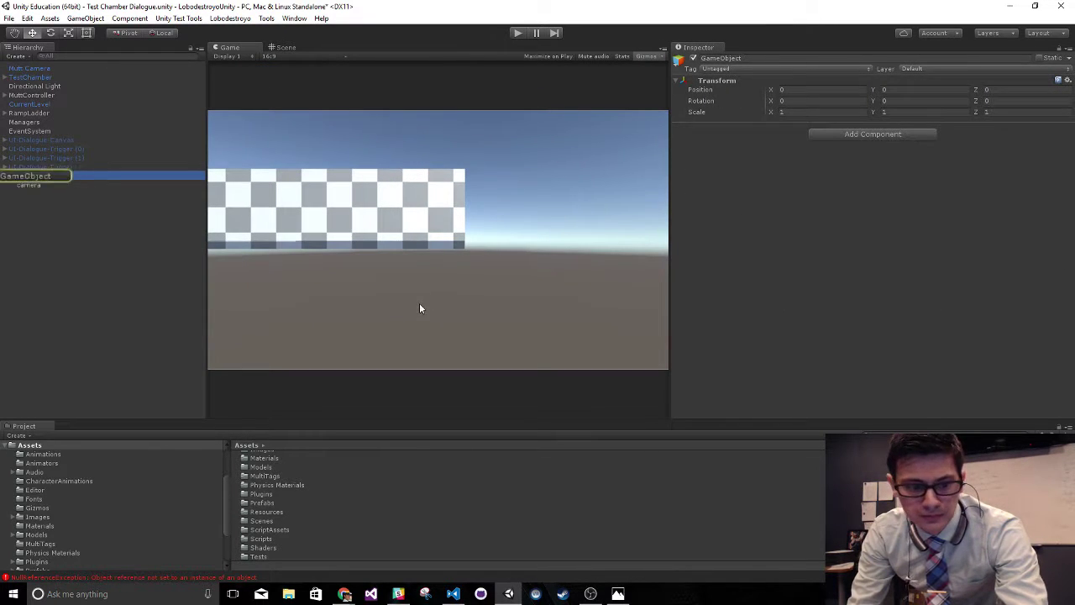
key(Return)
key(ctrl+1)
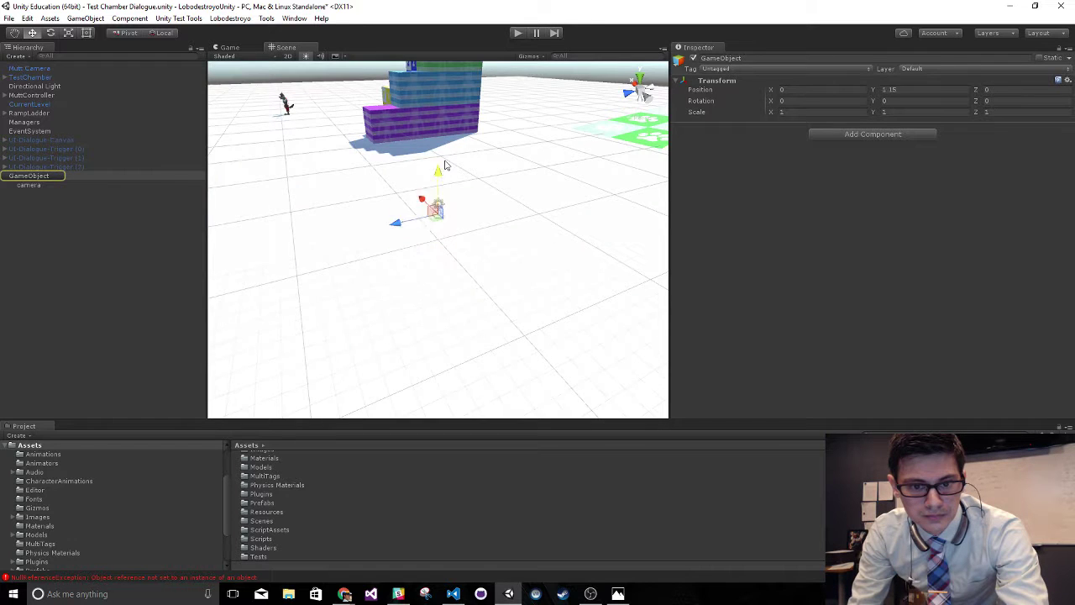
drag(422, 207, 336, 141)
key(f)
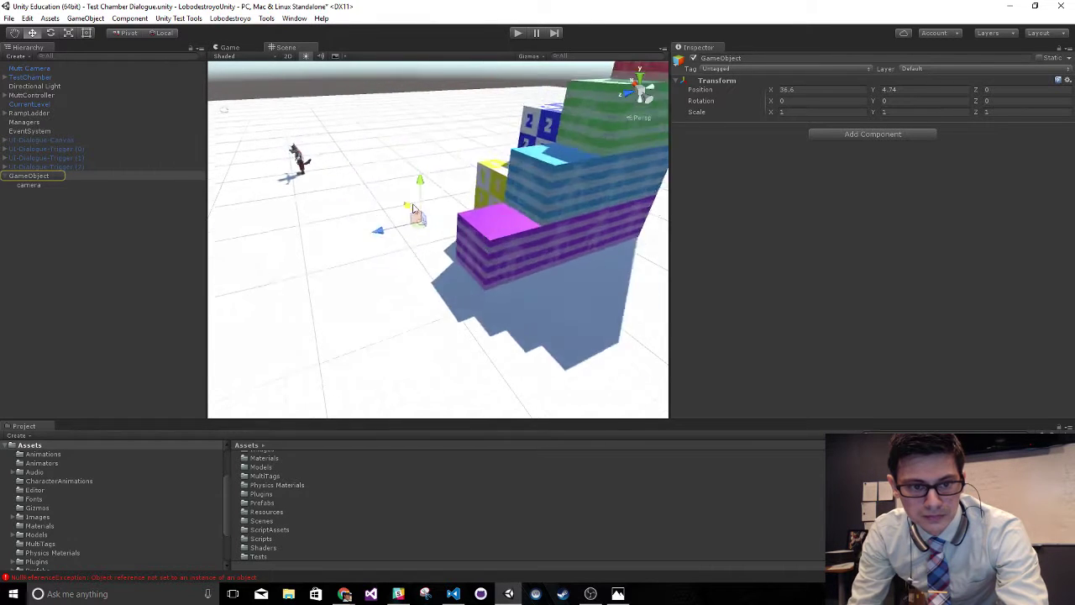
drag(421, 228, 363, 119)
key(f)
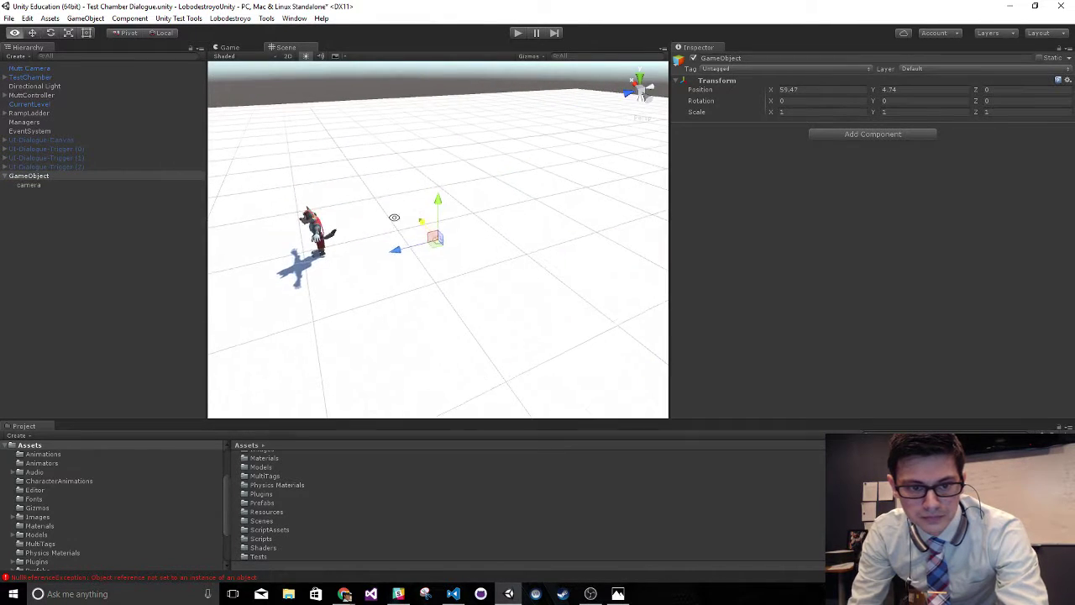
Rotate the rig to about 82.46 on Y, lower it, and select the child camera
mouse_move(424, 247)
alt+mouse_down()
mouse_move(434, 209)
mouse_move(468, 247)
mouse_move(319, 288)
mouse_move(269, 269)
mouse_move(360, 248)
alt+mouse_up()
key(e)
key(w)
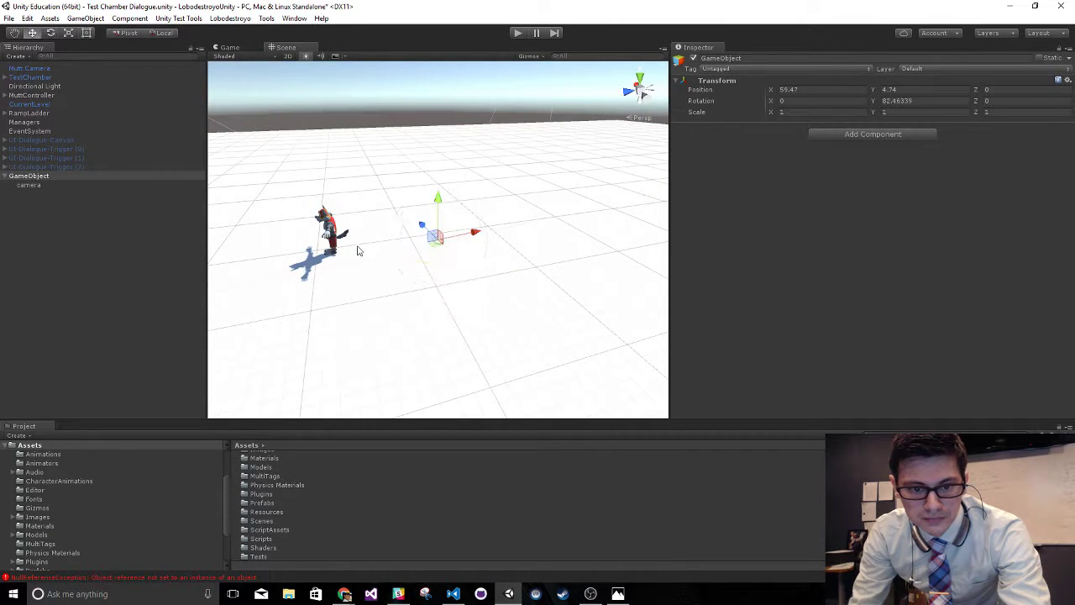
drag(436, 199, 436, 288)
click(46, 185)
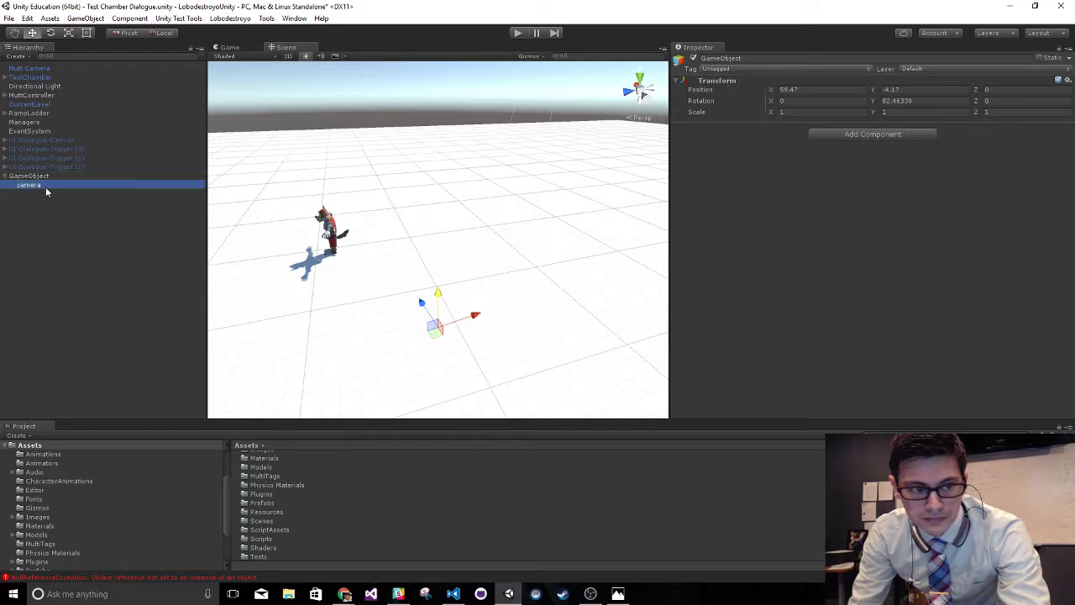
mouse_move(546, 282)
alt+mouse_down()
mouse_move(469, 243)
mouse_move(470, 95)
mouse_move(487, 124)
mouse_move(456, 204)
alt+mouse_up()
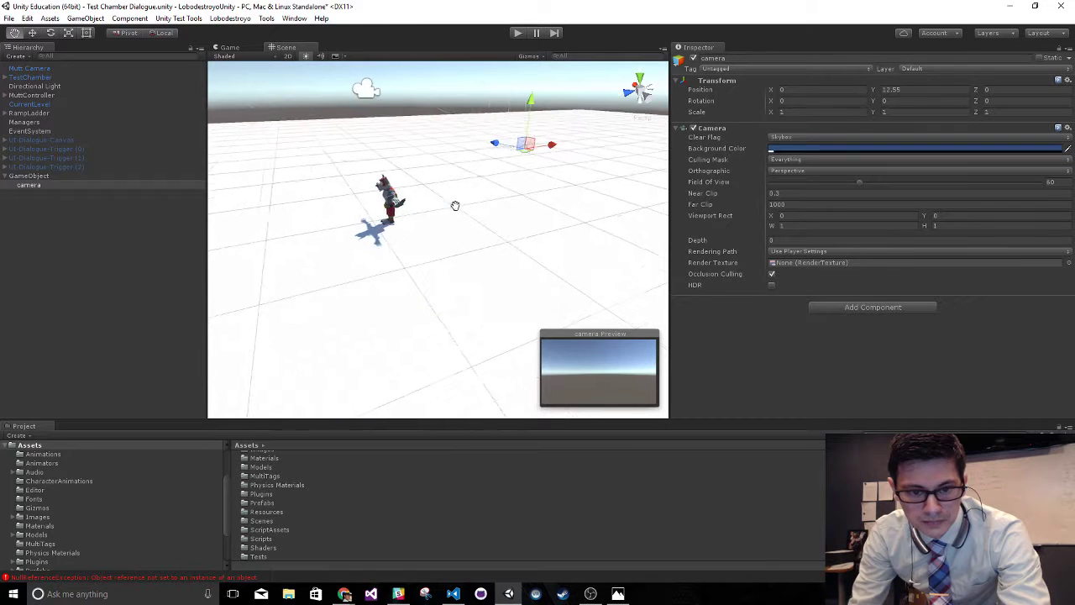
Lower the camera to Y 6.27 and set its Clear Flags to Solid Color
drag(526, 122, 519, 187)
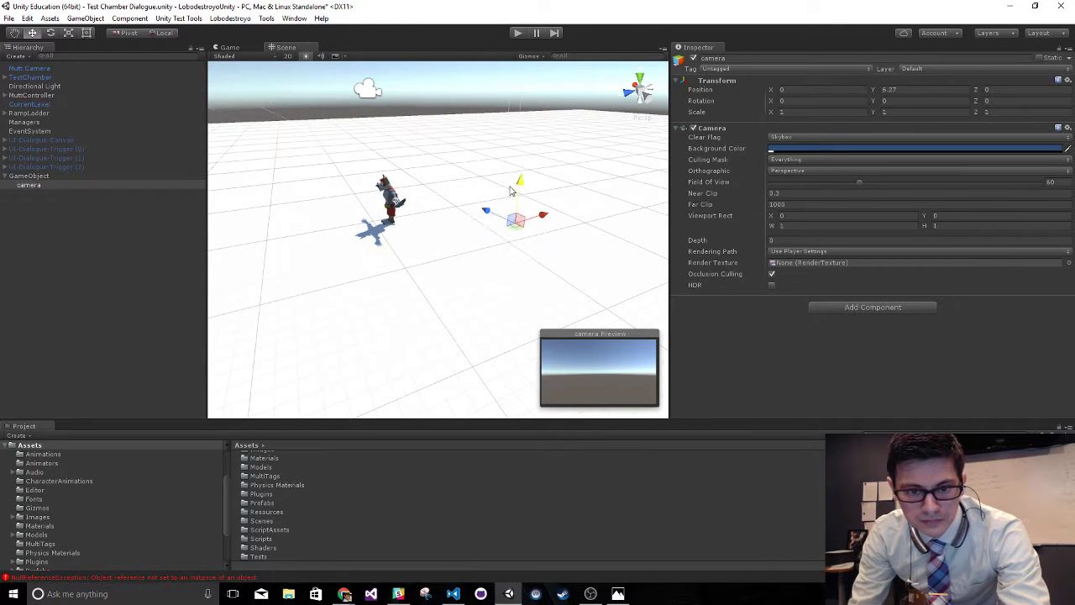
click(811, 171)
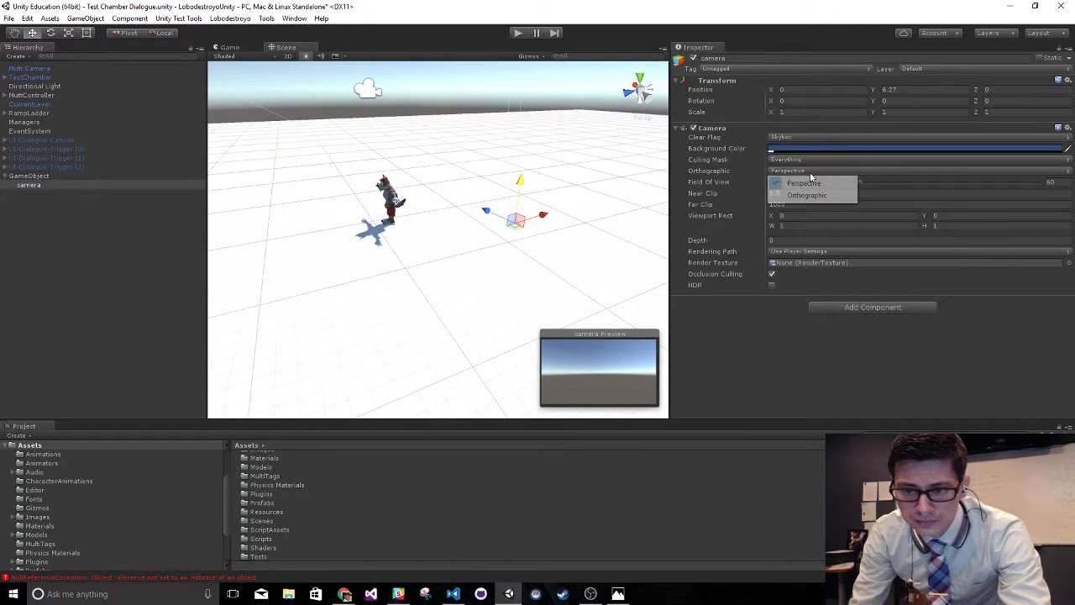
click(833, 213)
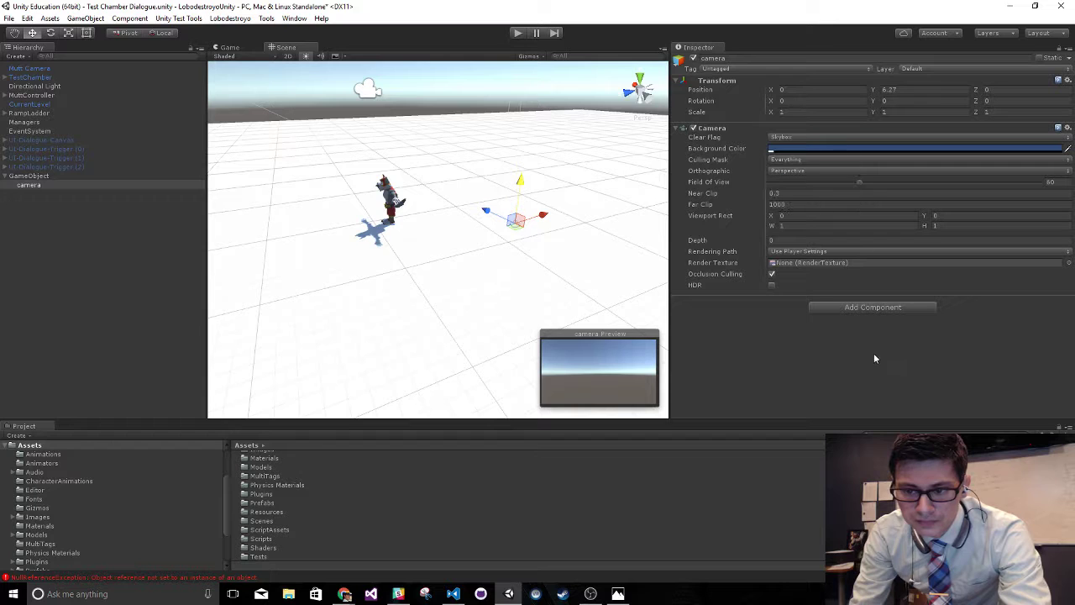
click(781, 138)
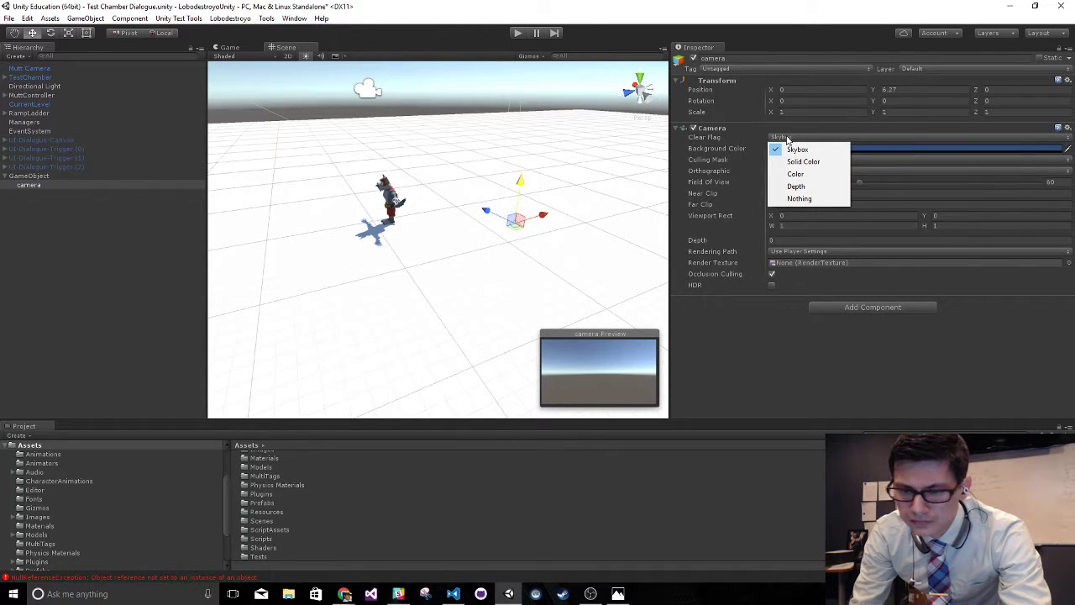
click(799, 198)
click(794, 138)
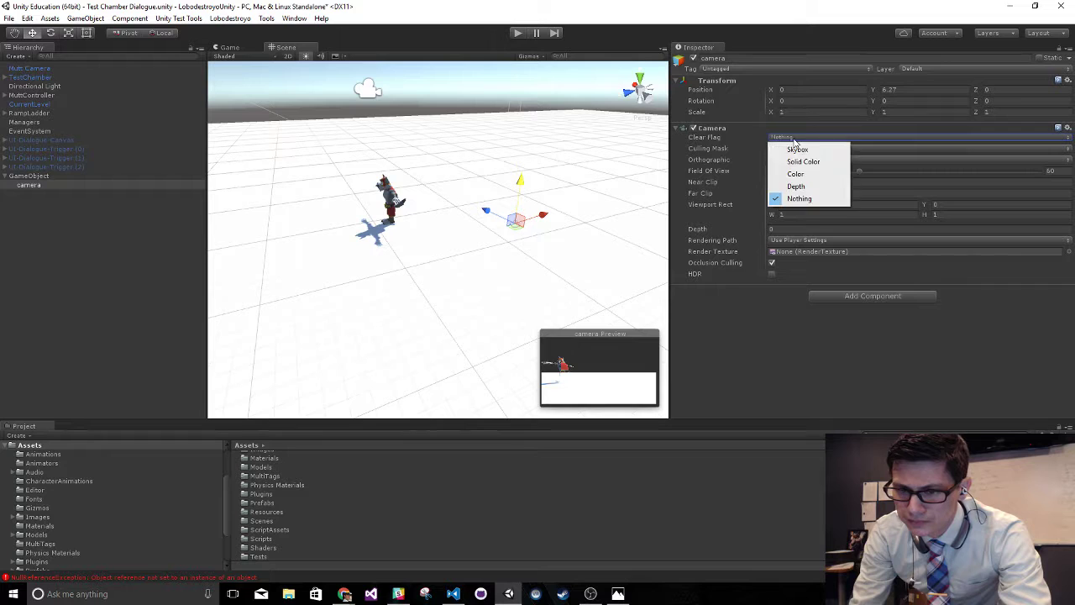
click(796, 149)
click(798, 138)
click(803, 161)
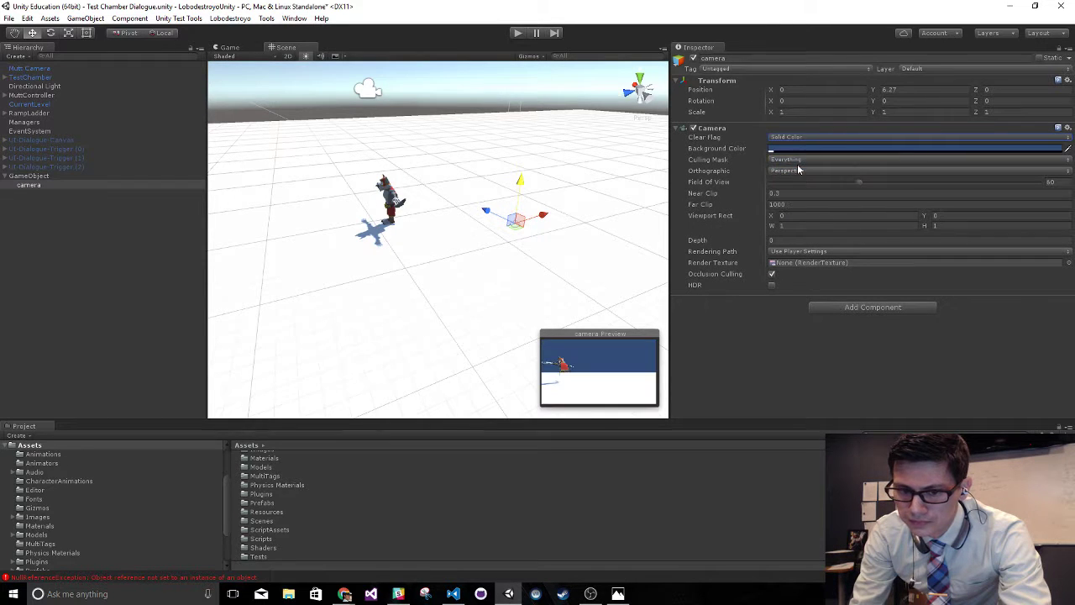
click(227, 49)
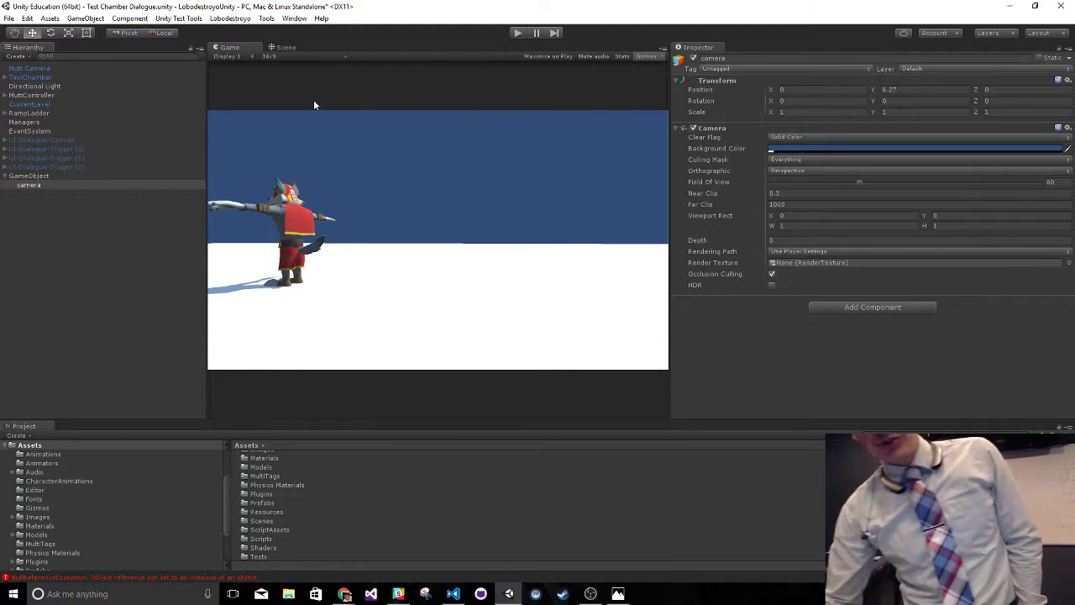
Review the Game view's shot of the T-posed wolf over blue background and white floor
click(516, 310)
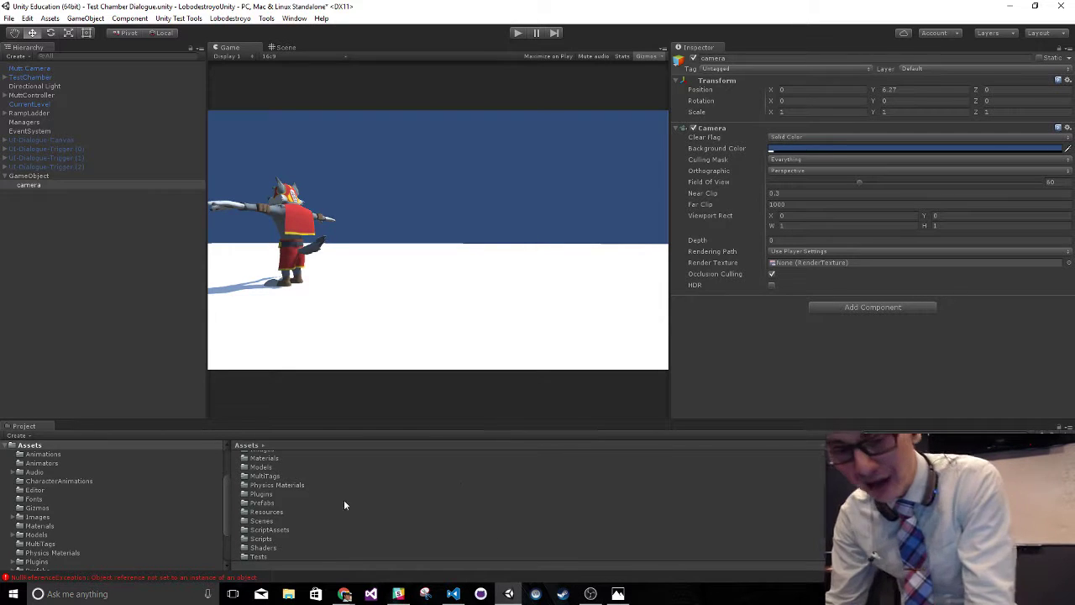
mouse_move(344, 593)
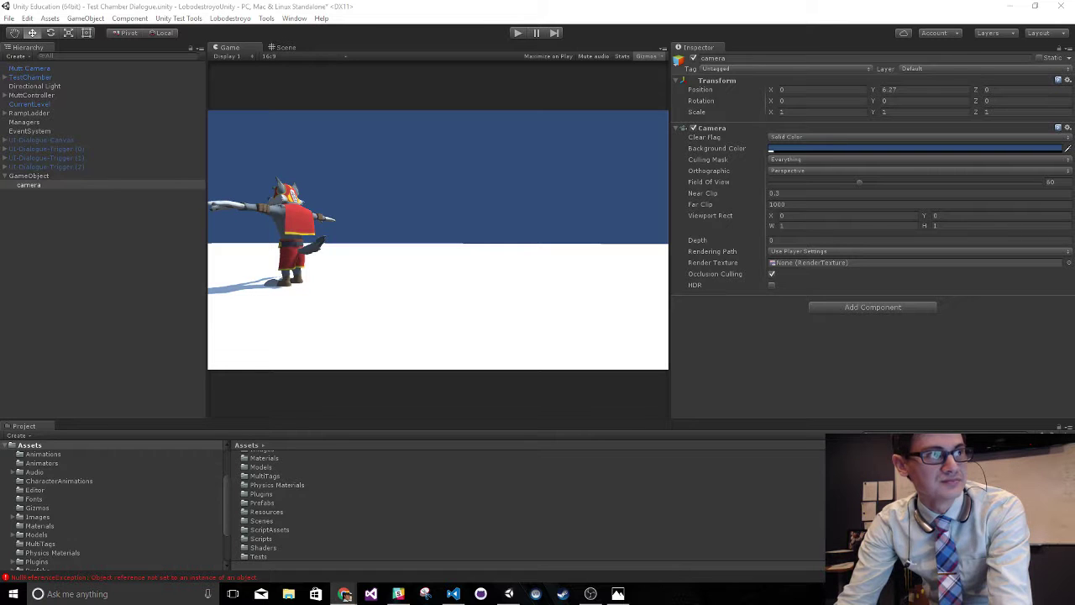
Skip the Civil War trailer ahead, play it, pause at 1:29, then return to Unity
click(344, 594)
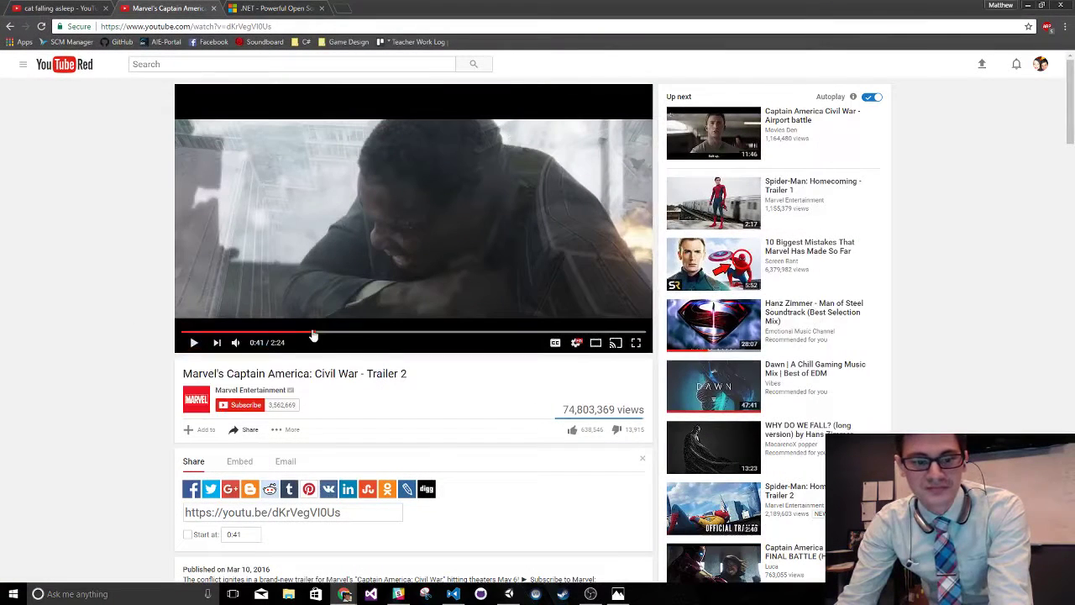
drag(349, 334, 451, 336)
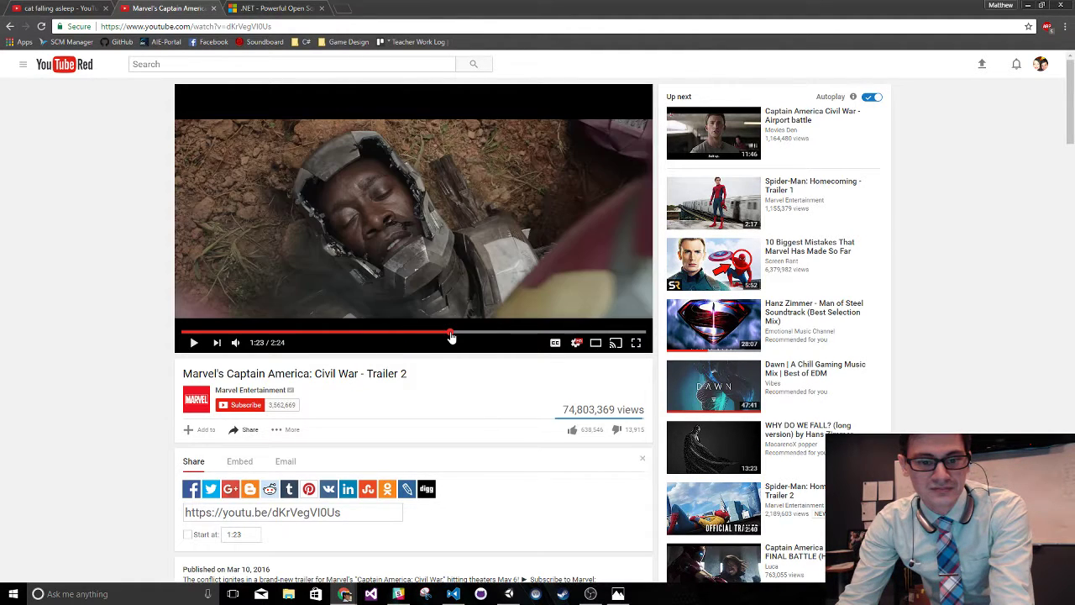
key(space)
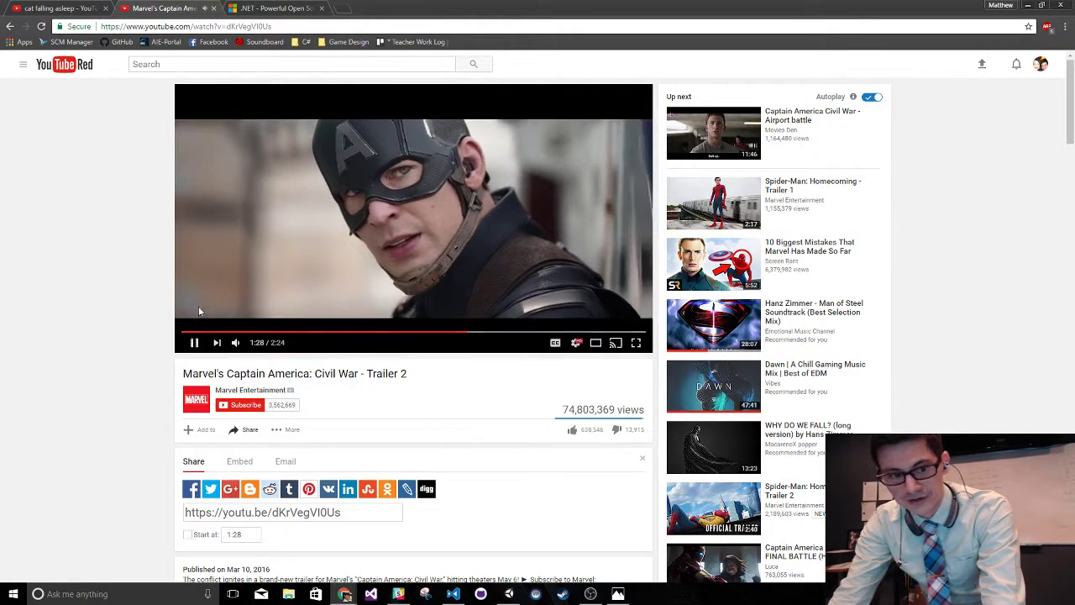
click(194, 344)
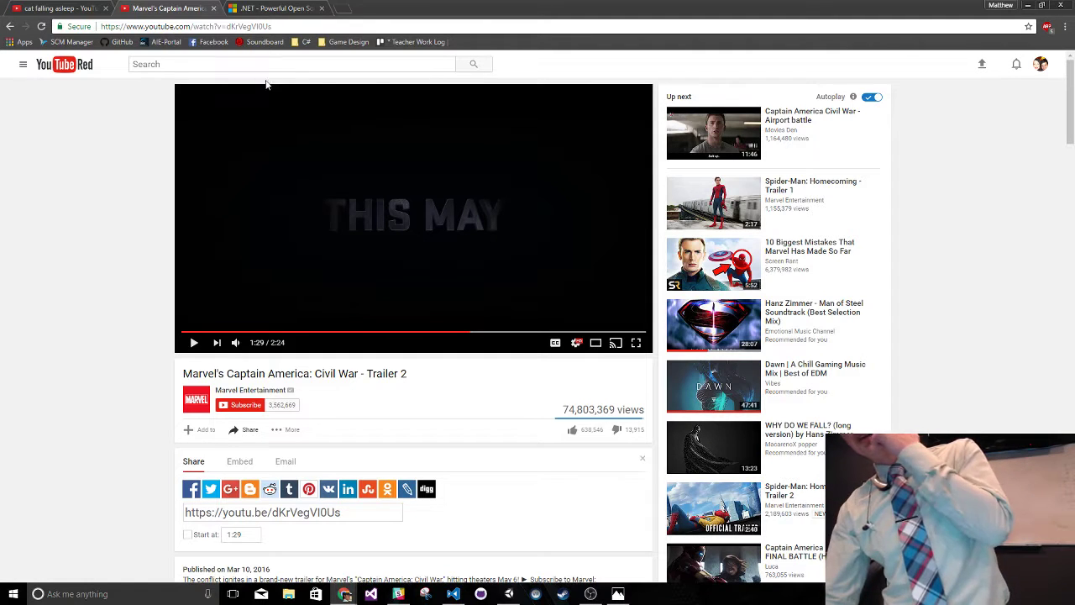
key(alt+Tab)
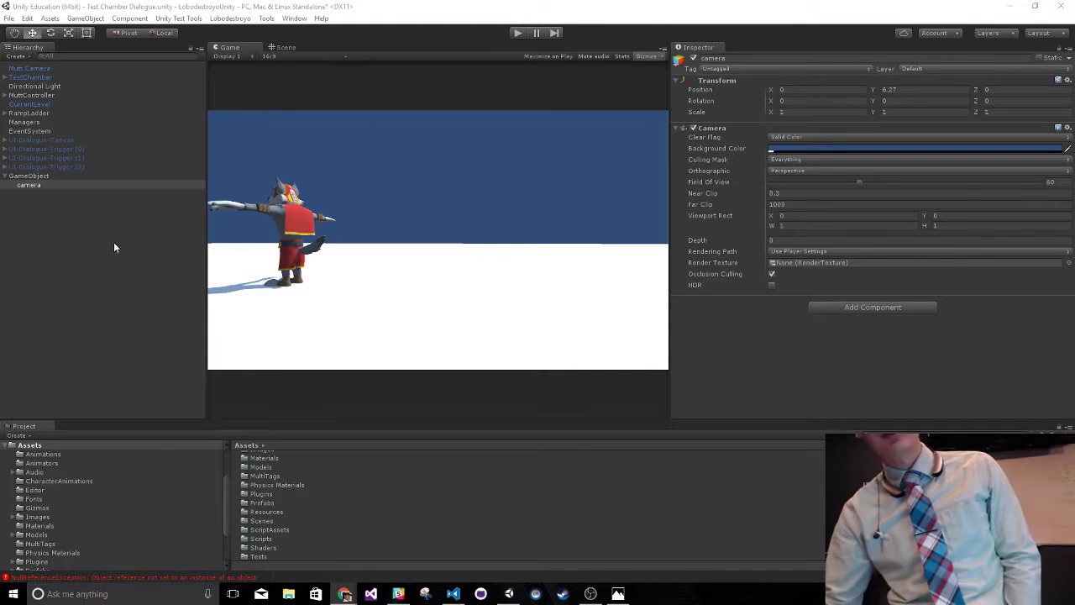
Shift the rig along X, lower it to Y -3.99, and set its Y rotation to 90
click(66, 177)
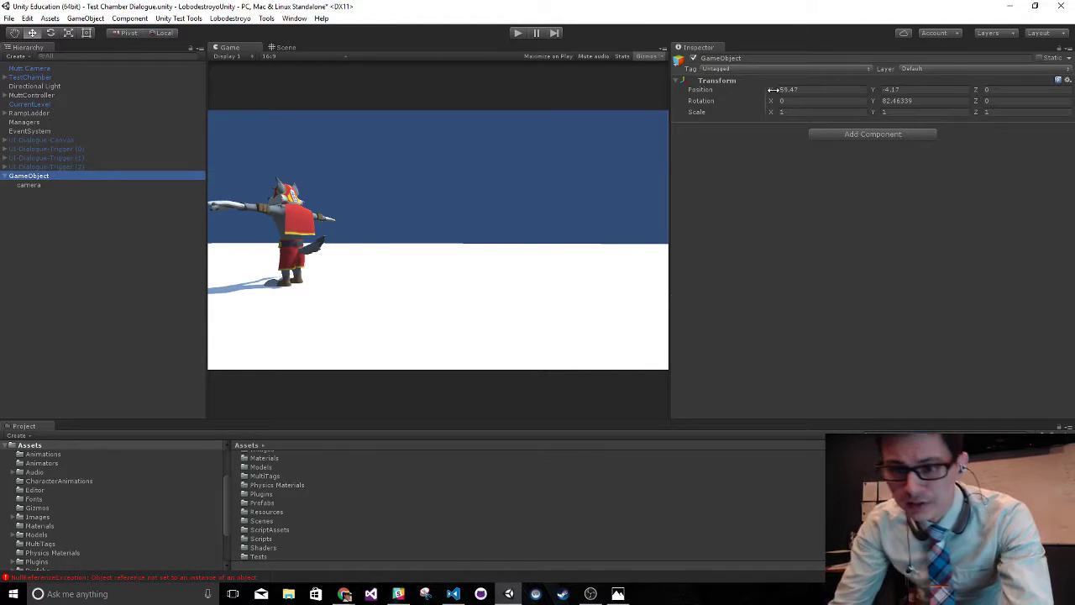
mouse_move(771, 89)
mouse_down()
mouse_move(768, 99)
mouse_move(872, 83)
mouse_up()
drag(881, 88, 924, 112)
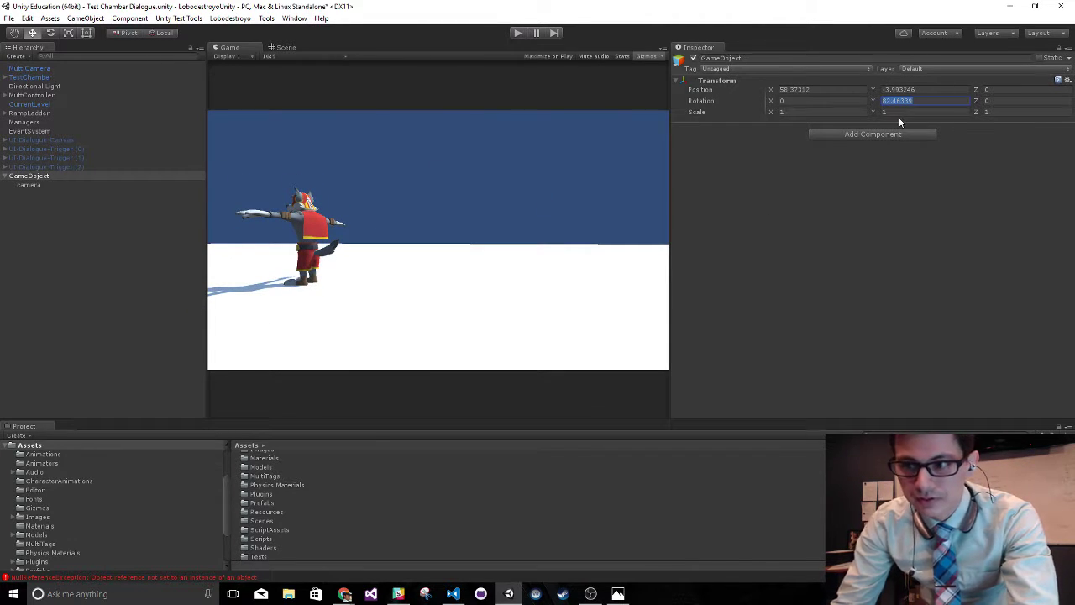
text(90)
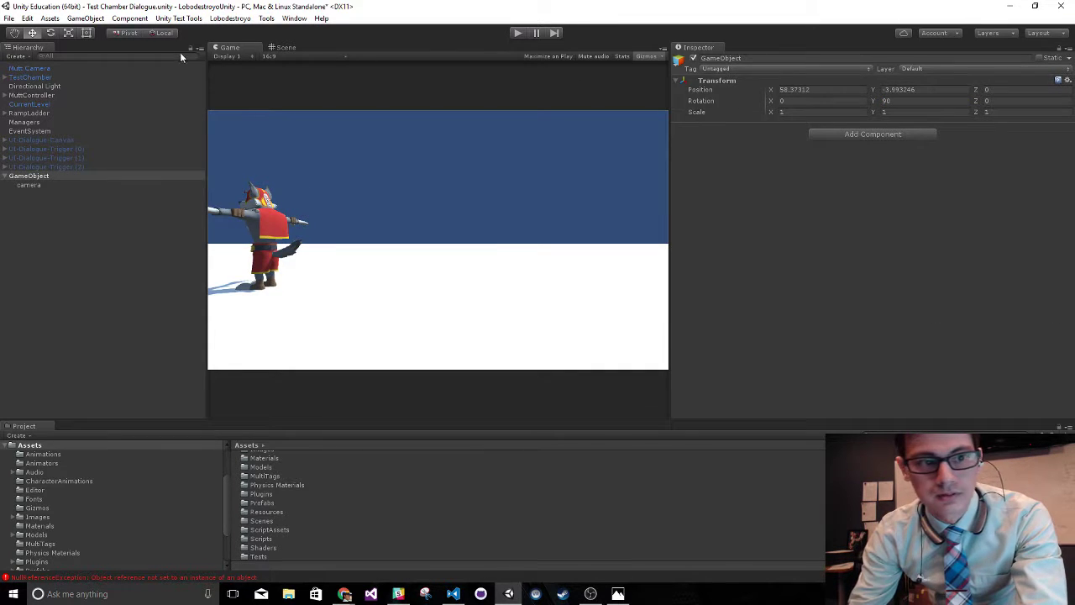
click(129, 18)
click(93, 273)
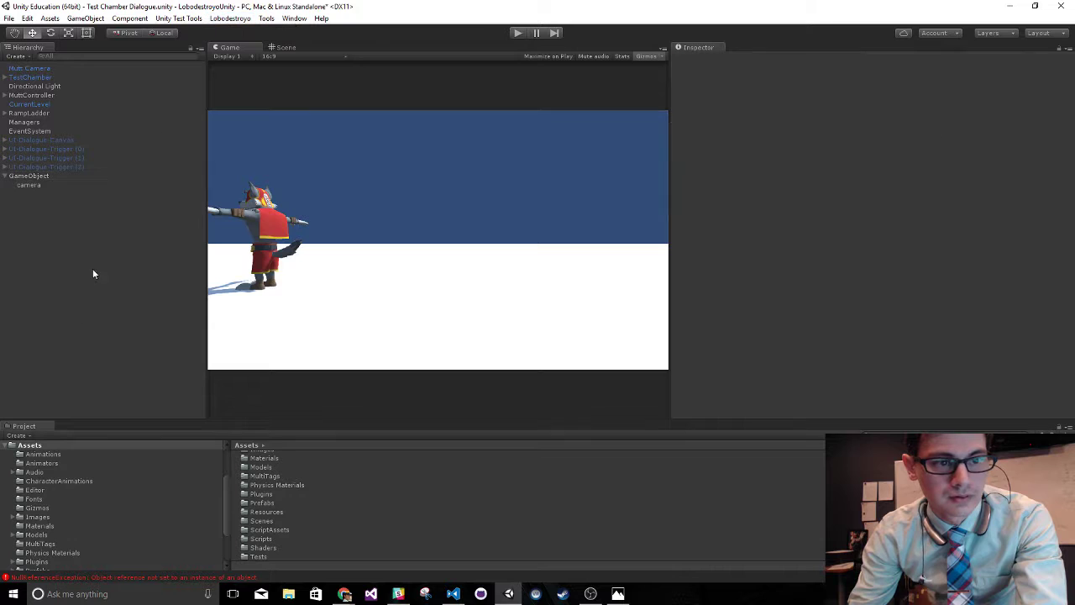
Move the rig to X 55.53 and Z 6.21
click(34, 176)
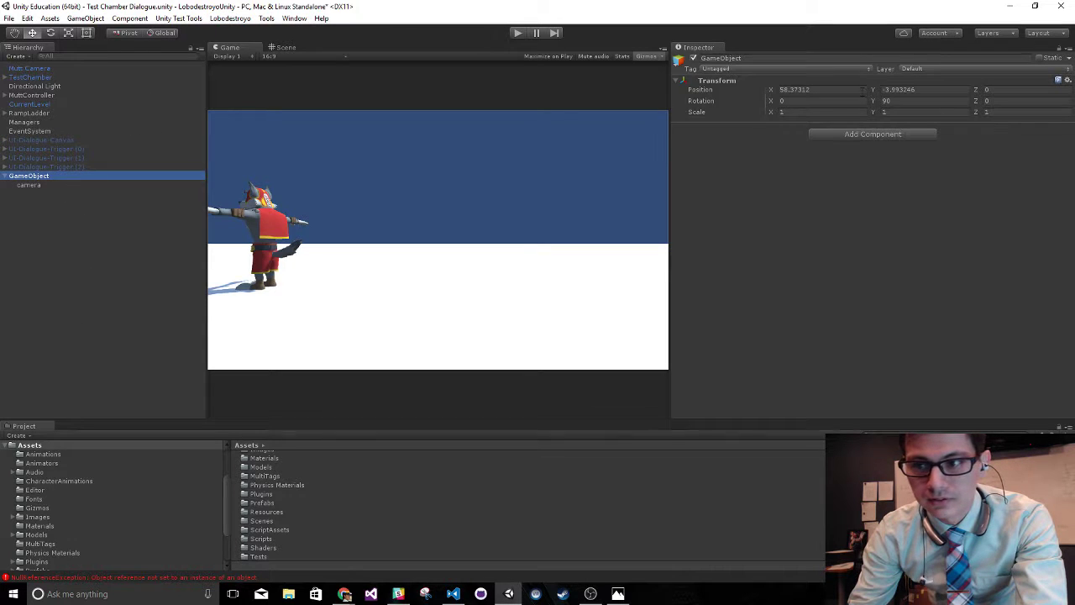
drag(771, 89, 748, 89)
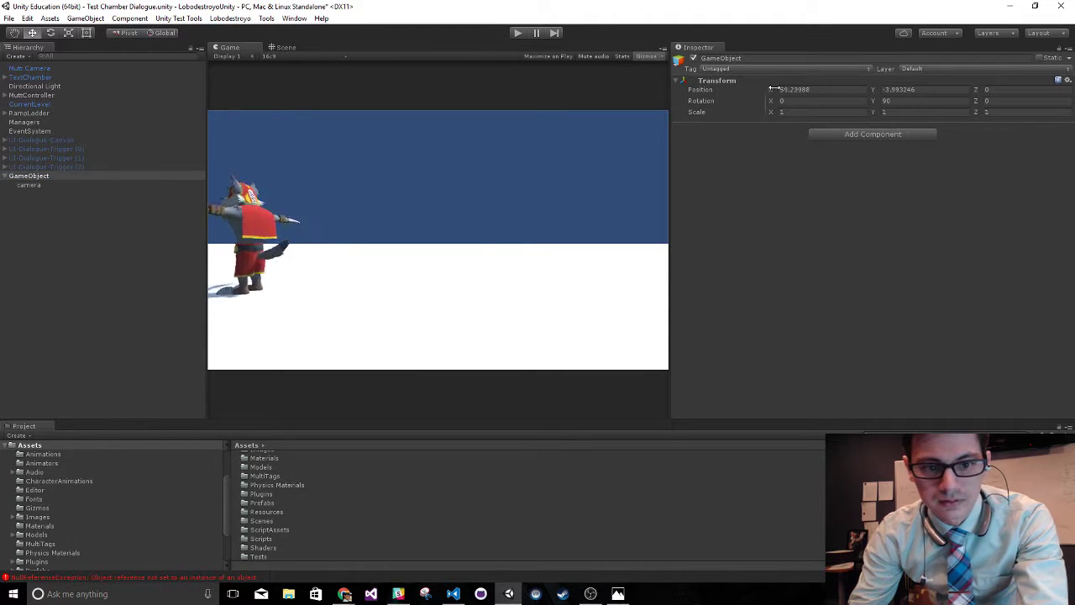
drag(975, 89, 1048, 94)
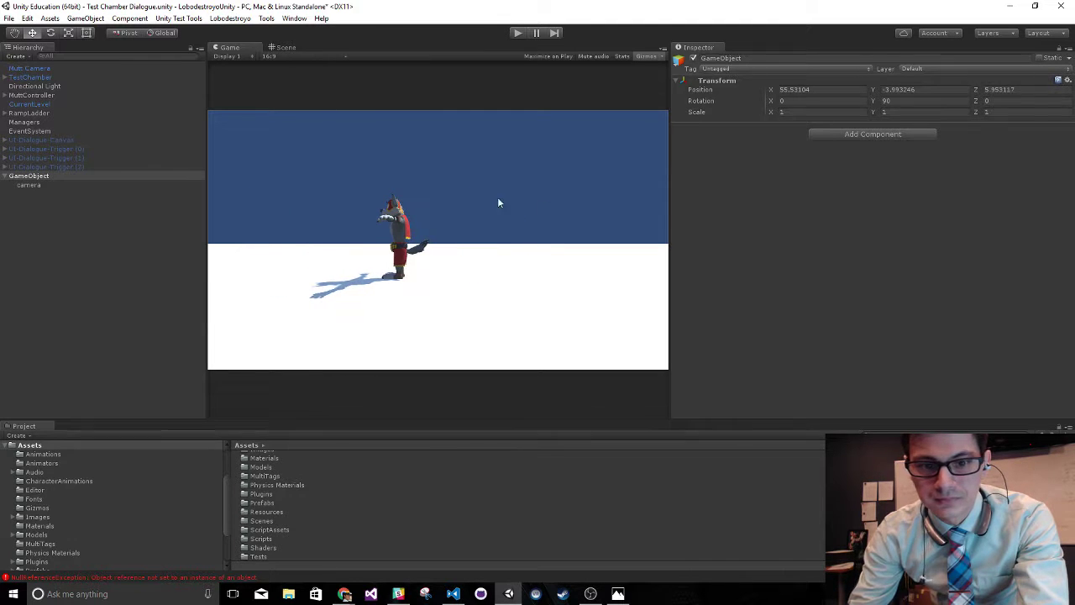
click(92, 313)
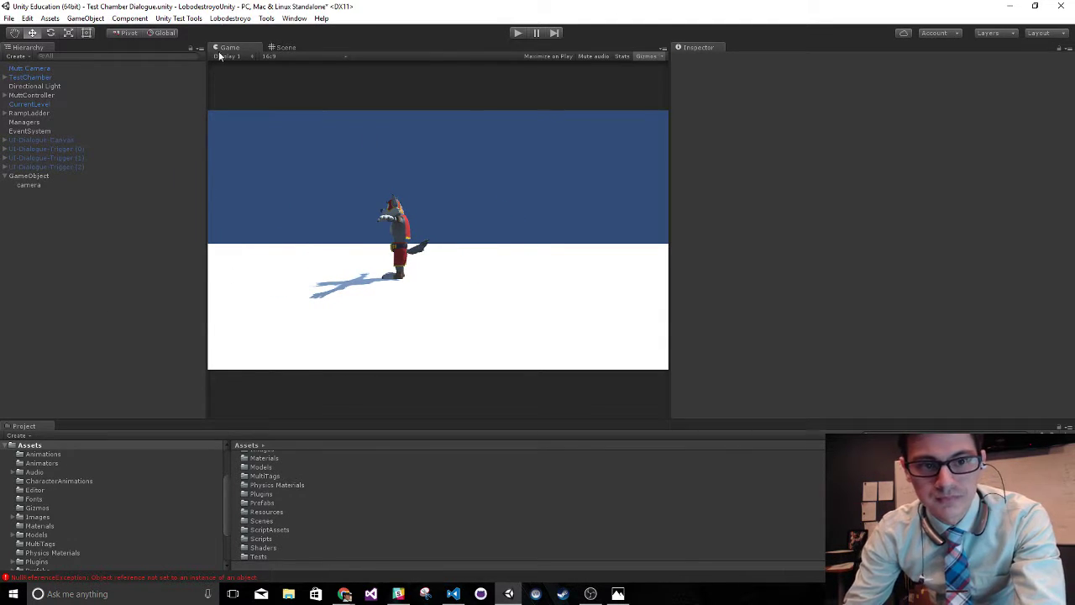
click(255, 47)
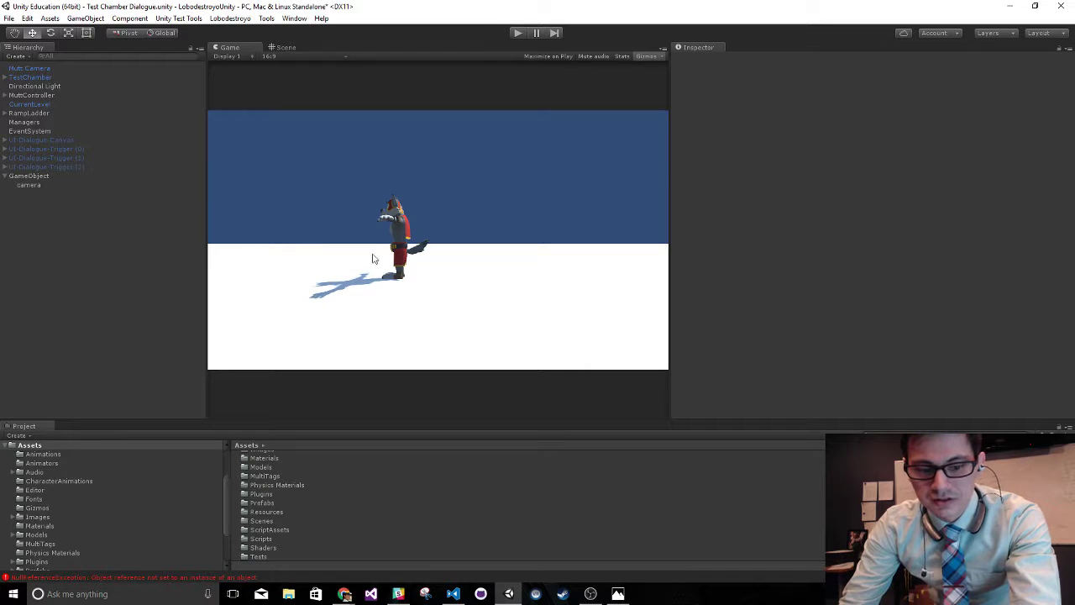
Set the child camera's Position Y to 5
click(163, 186)
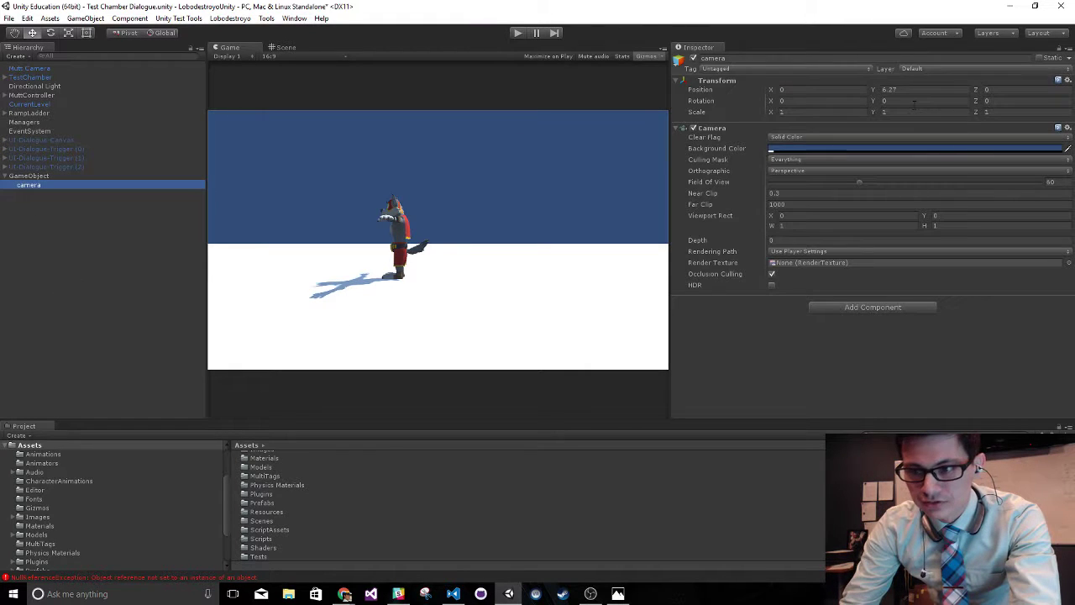
double_click(918, 89)
text(5)
key(Return)
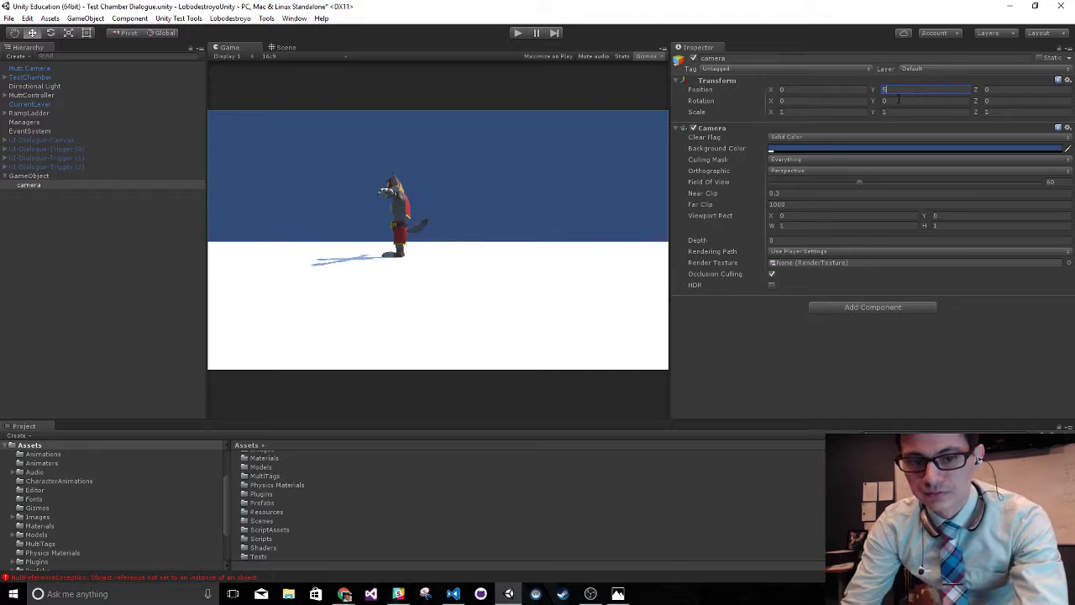
Show a widened Scene view beside Game and lower the rig toward the ground
click(29, 176)
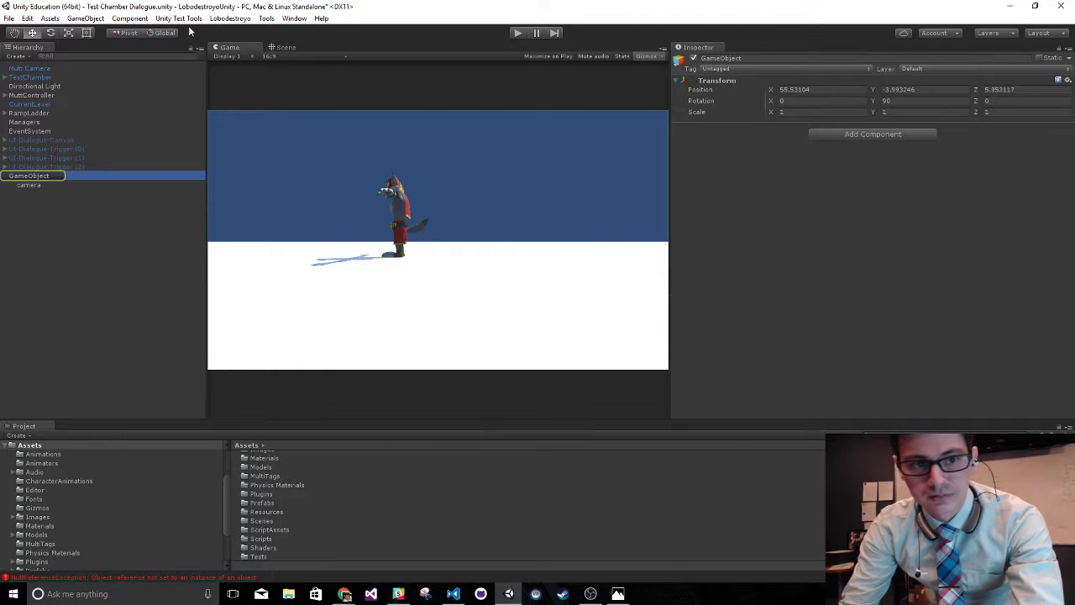
click(286, 48)
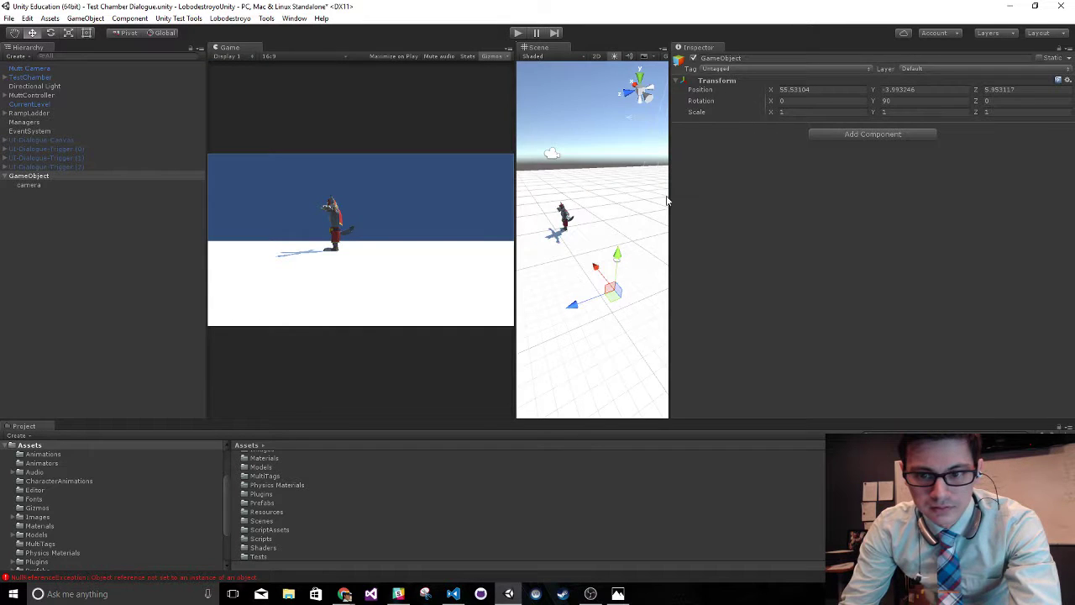
drag(669, 196, 919, 210)
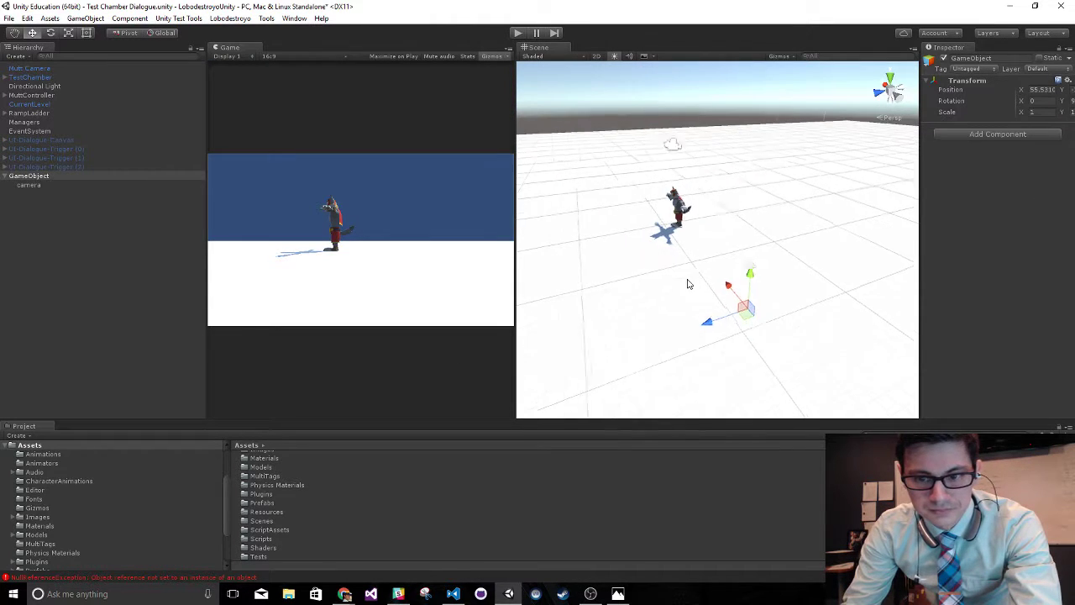
mouse_move(693, 285)
alt+mouse_down()
mouse_move(727, 297)
mouse_move(684, 273)
mouse_move(716, 281)
mouse_move(612, 279)
mouse_move(651, 275)
mouse_move(703, 299)
mouse_move(702, 289)
alt+mouse_up()
key(e)
key(w)
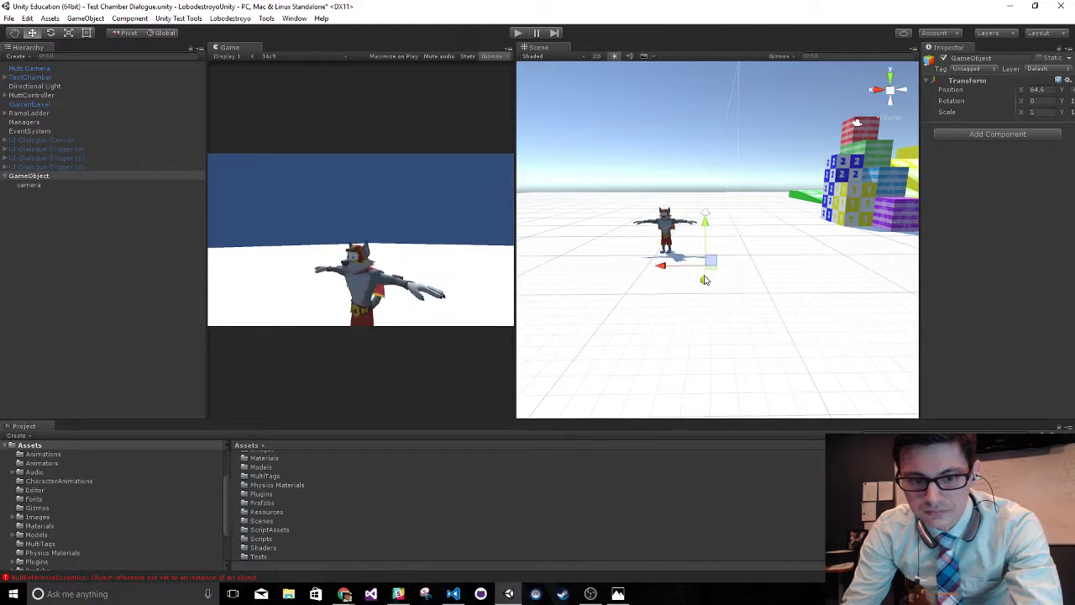
drag(708, 228, 708, 247)
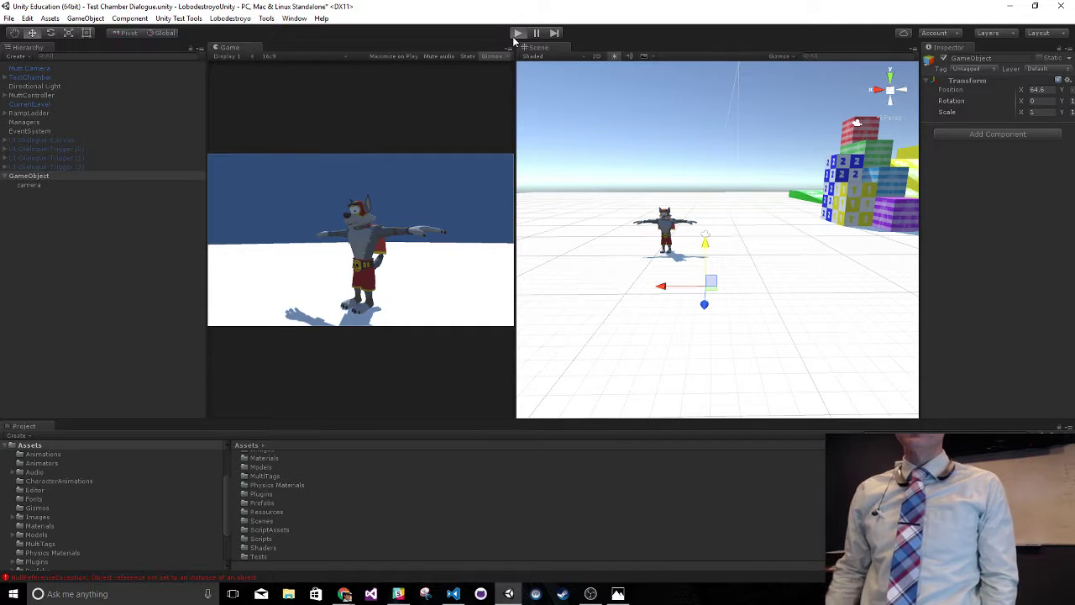
click(516, 35)
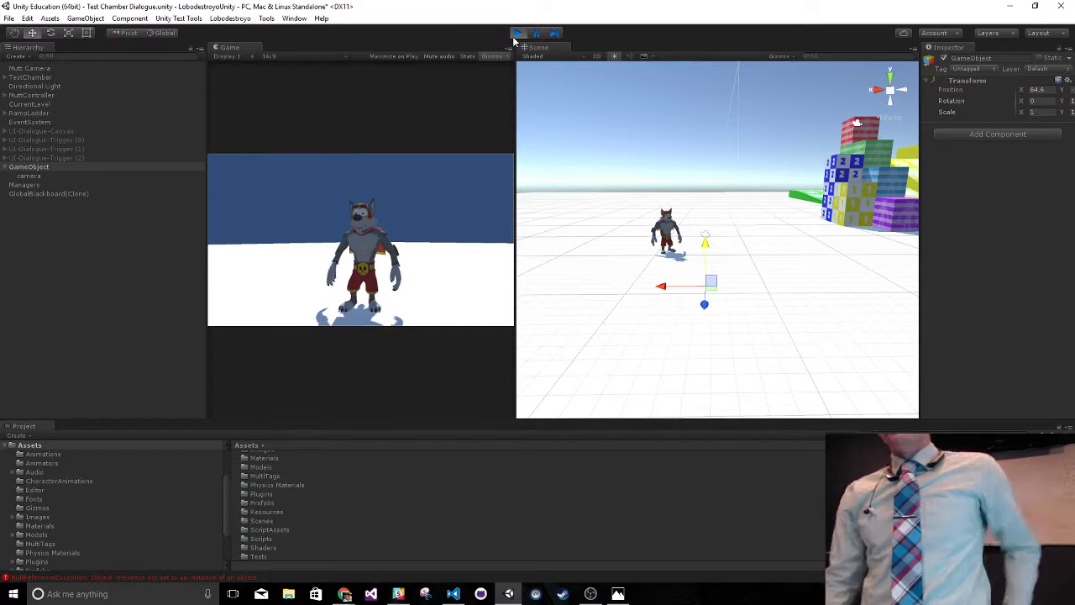
click(517, 33)
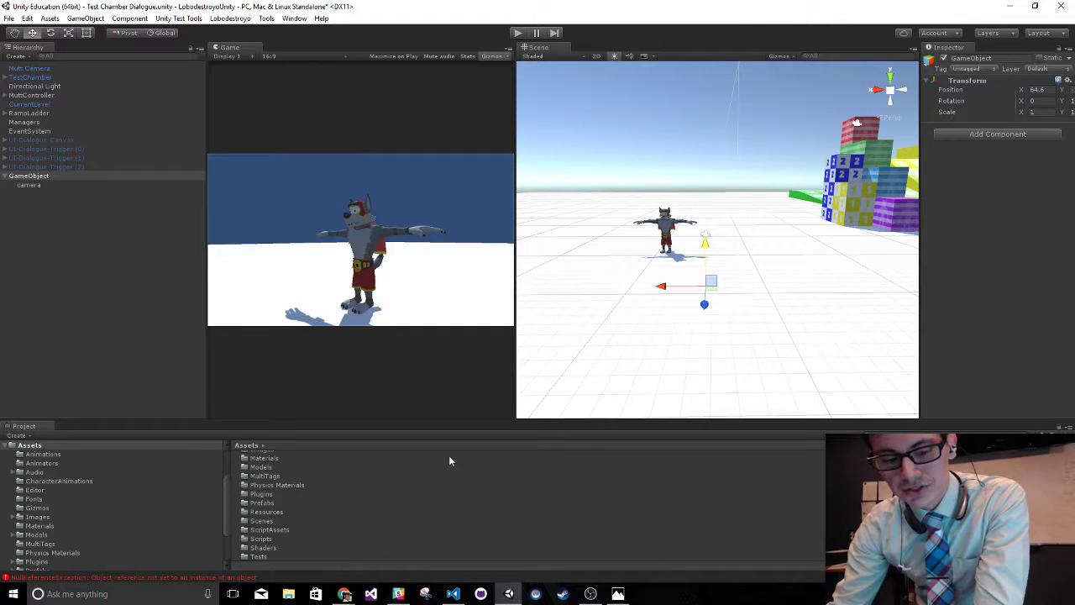
Create a new C# script named ScreenshotMovie in the Assets/Scripts folder
click(99, 319)
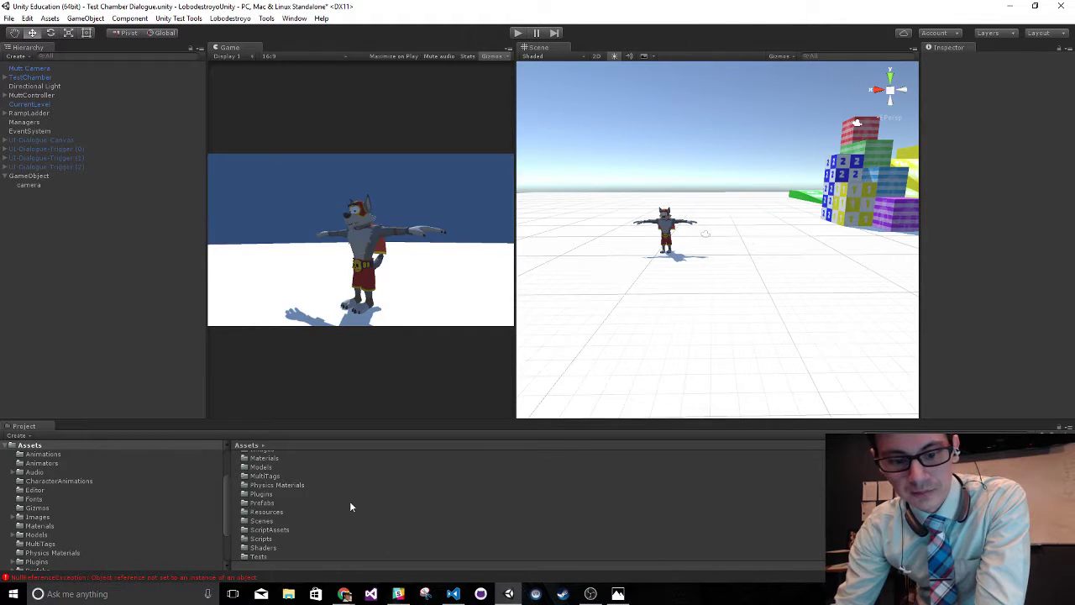
click(454, 593)
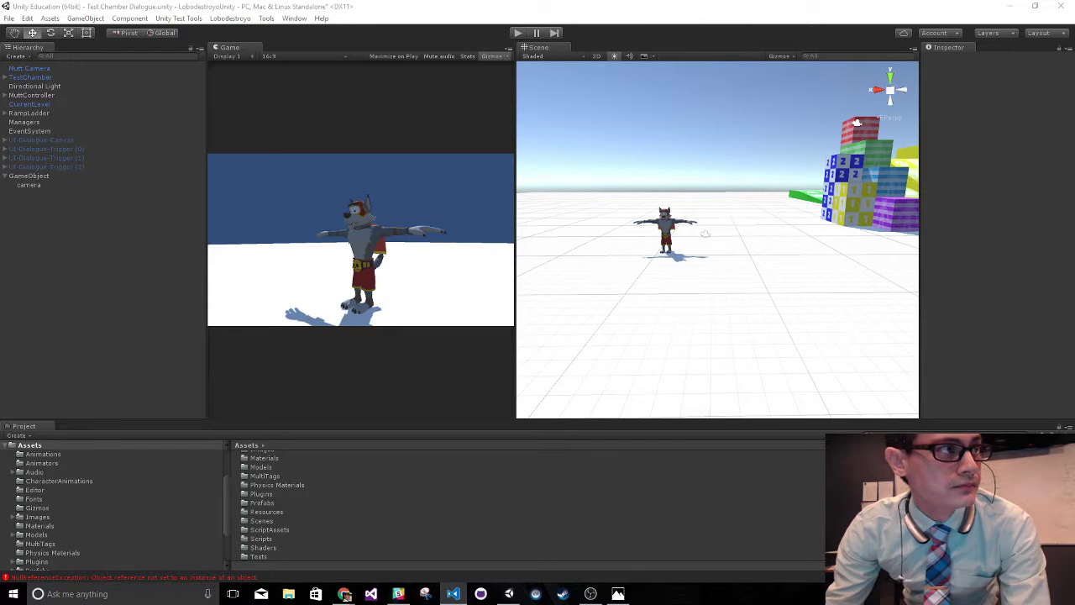
double_click(269, 539)
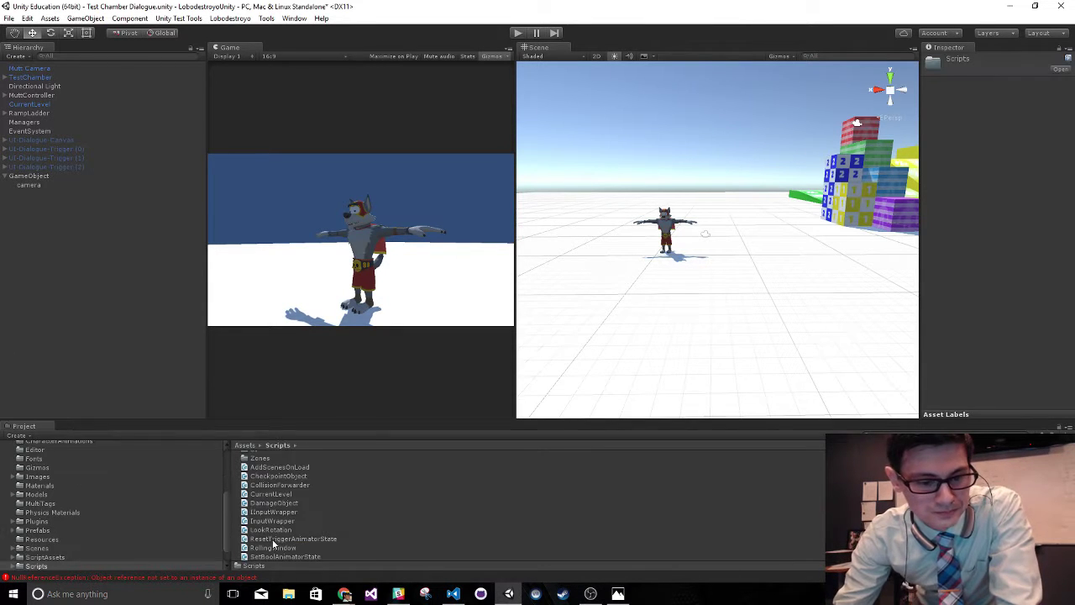
right_click(288, 533)
mouse_move(336, 325)
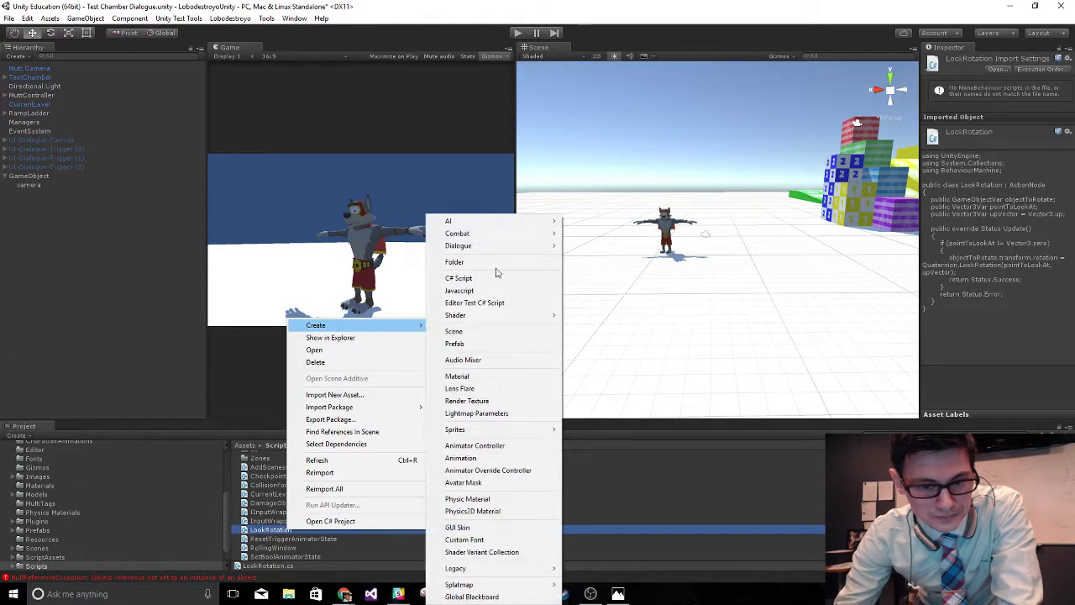
click(474, 278)
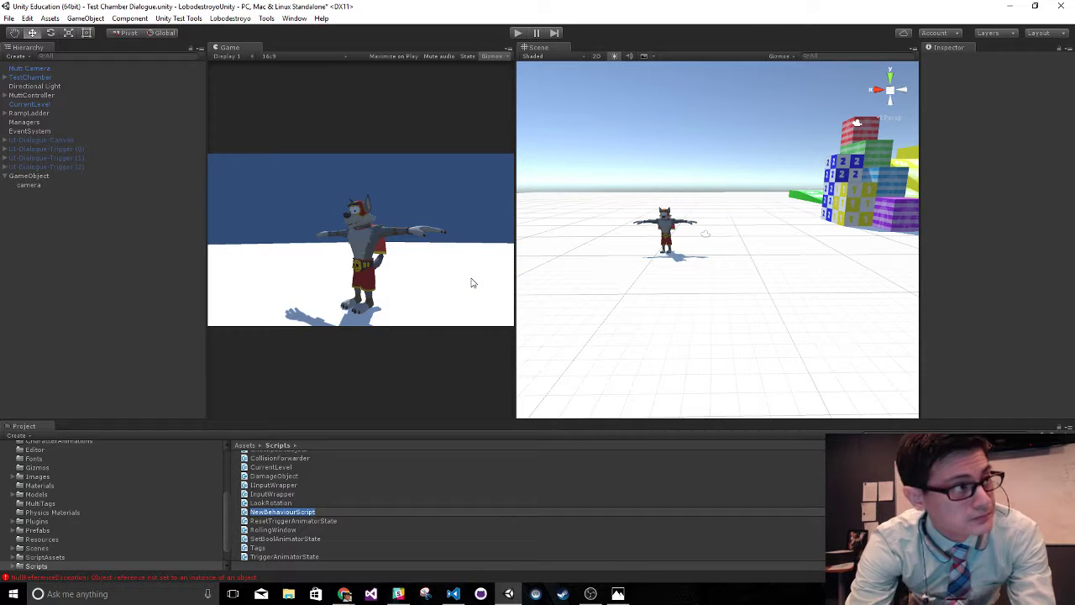
text(Sd)
text(shotMovie)
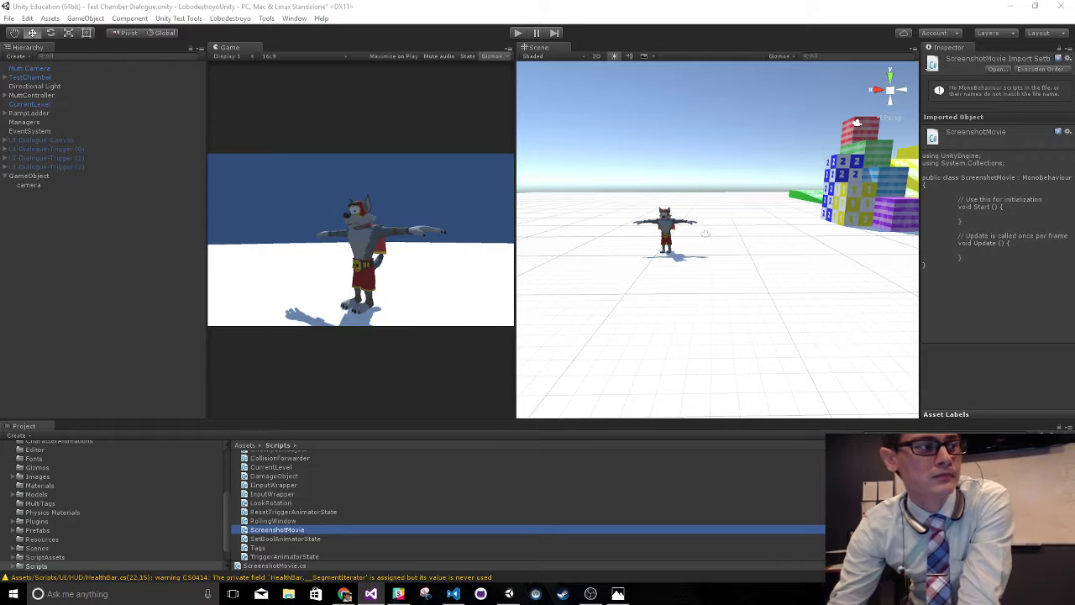
Create an empty object named ScreenShotMovie
click(46, 217)
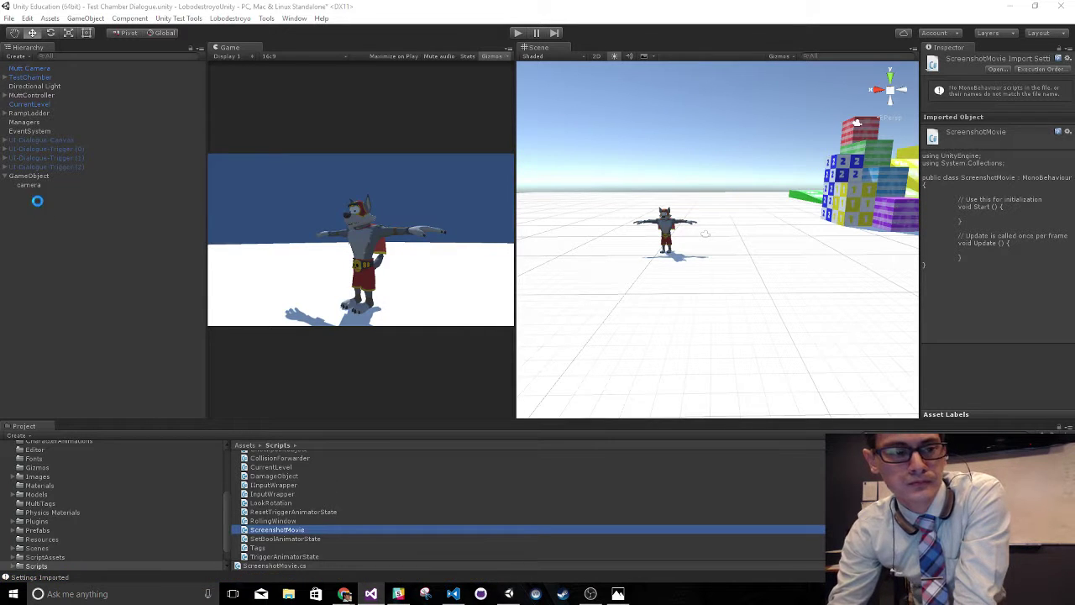
click(33, 176)
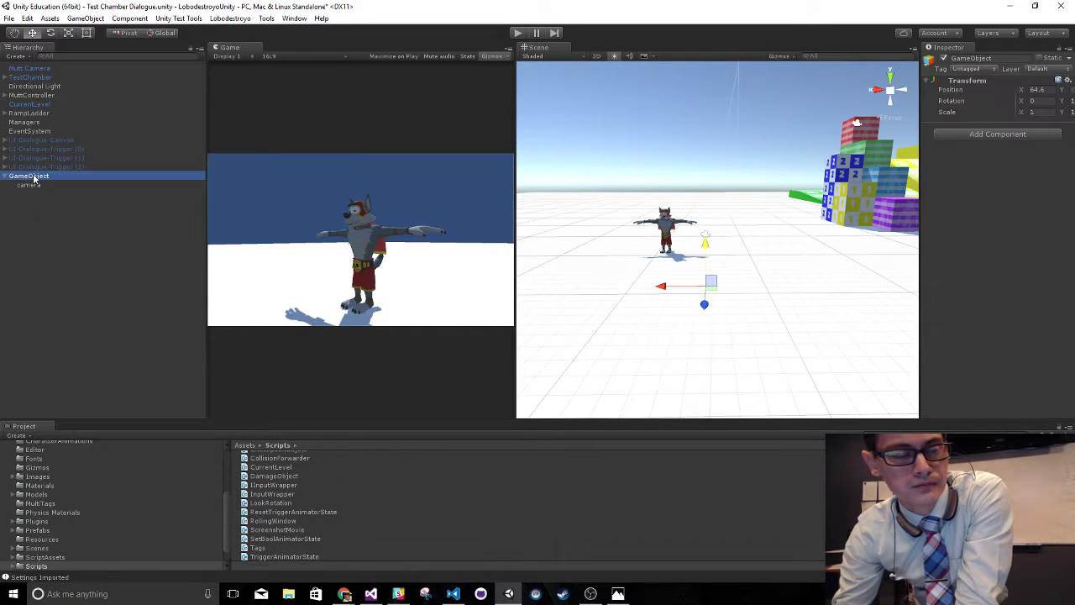
click(16, 57)
click(30, 68)
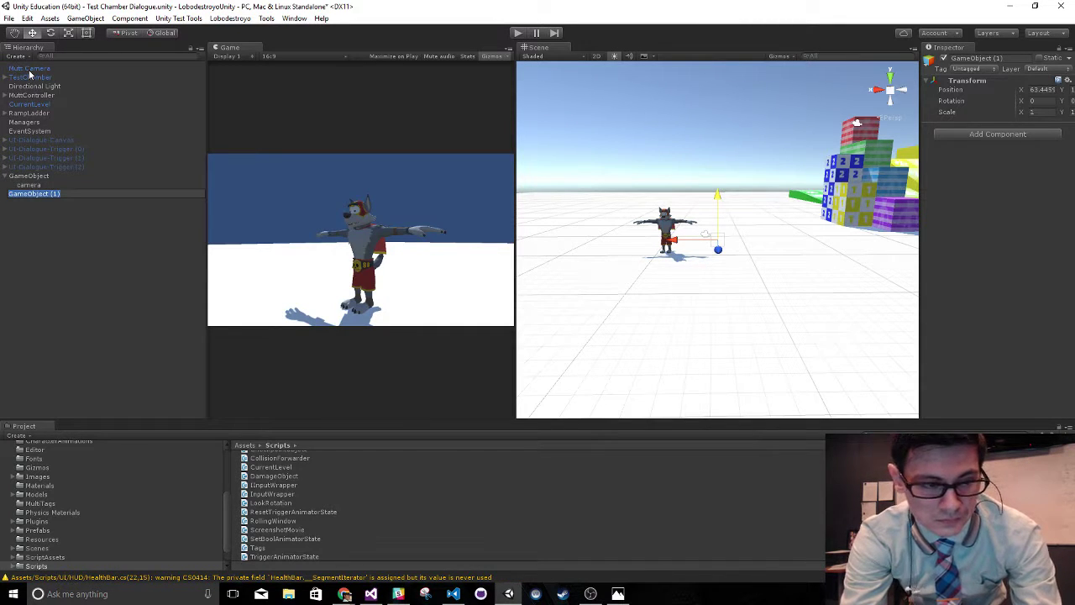
key(Home)
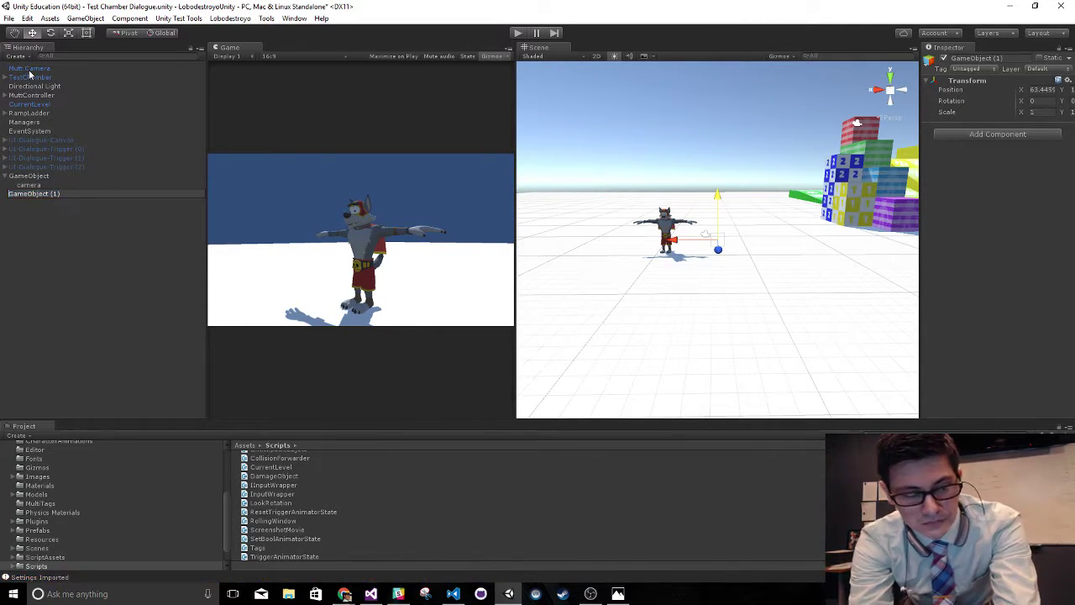
text(ScreenShotMo)
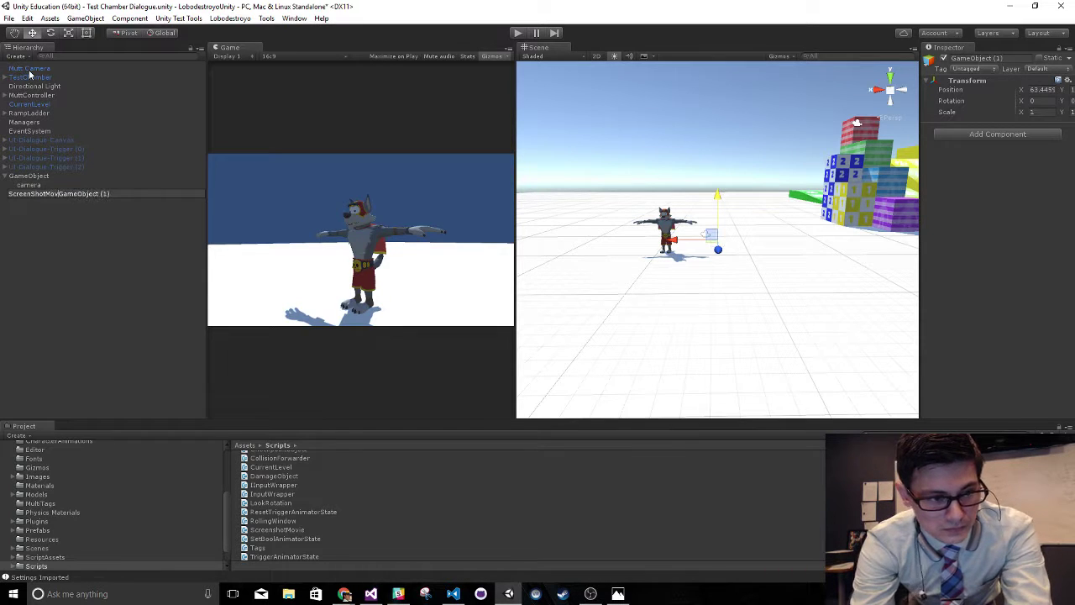
text(vie)
key(shift+End)
key(Delete)
key(Return)
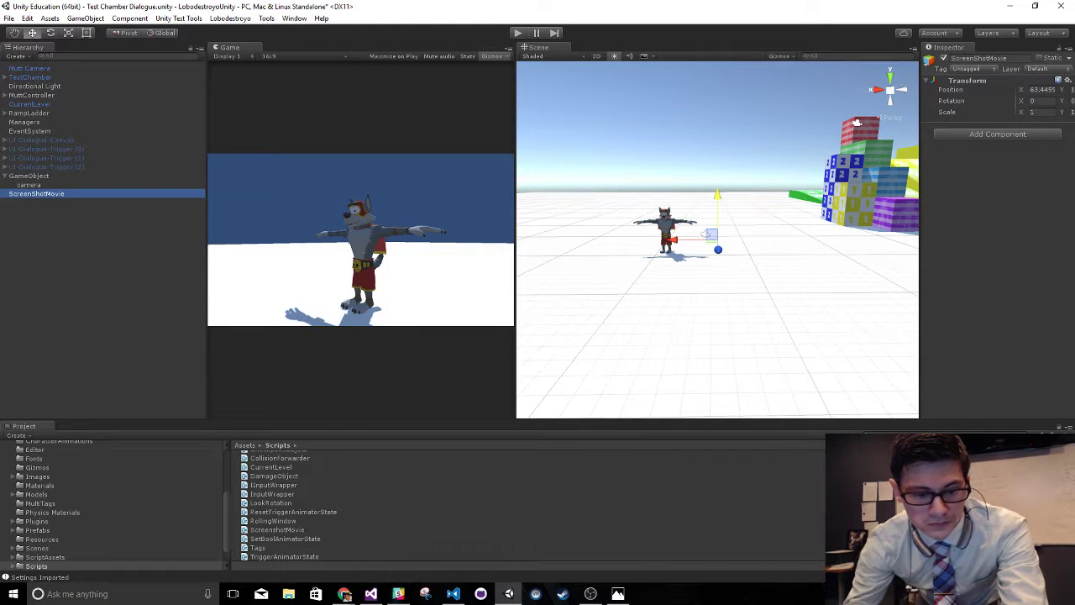
Attach the ScreenshotMovie script and confirm Folder ScreenshotMovieOutput and Frame Rate 25
drag(277, 529, 72, 195)
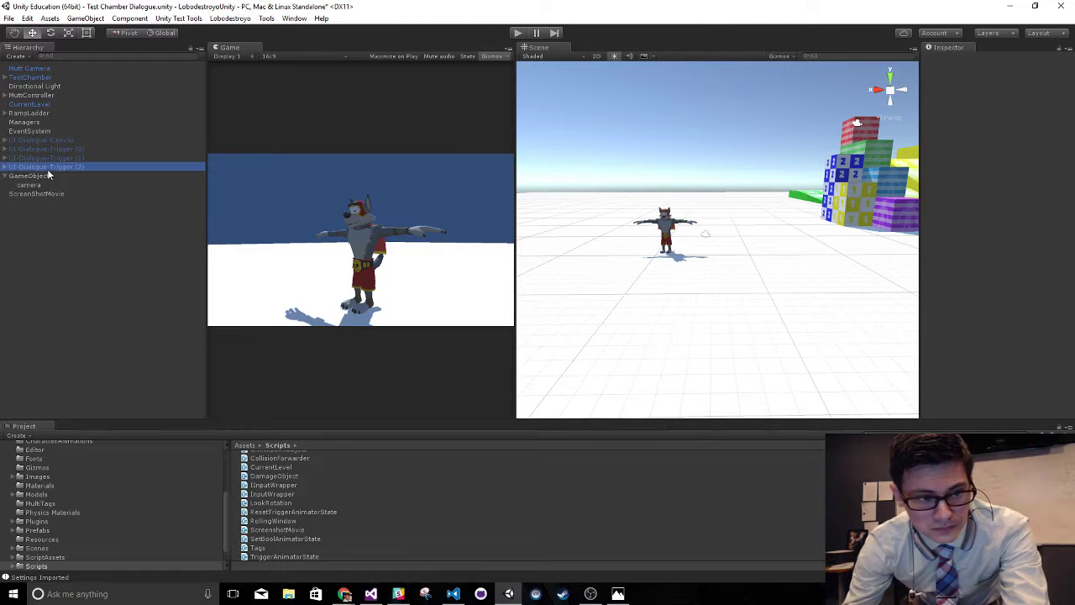
click(41, 176)
click(295, 19)
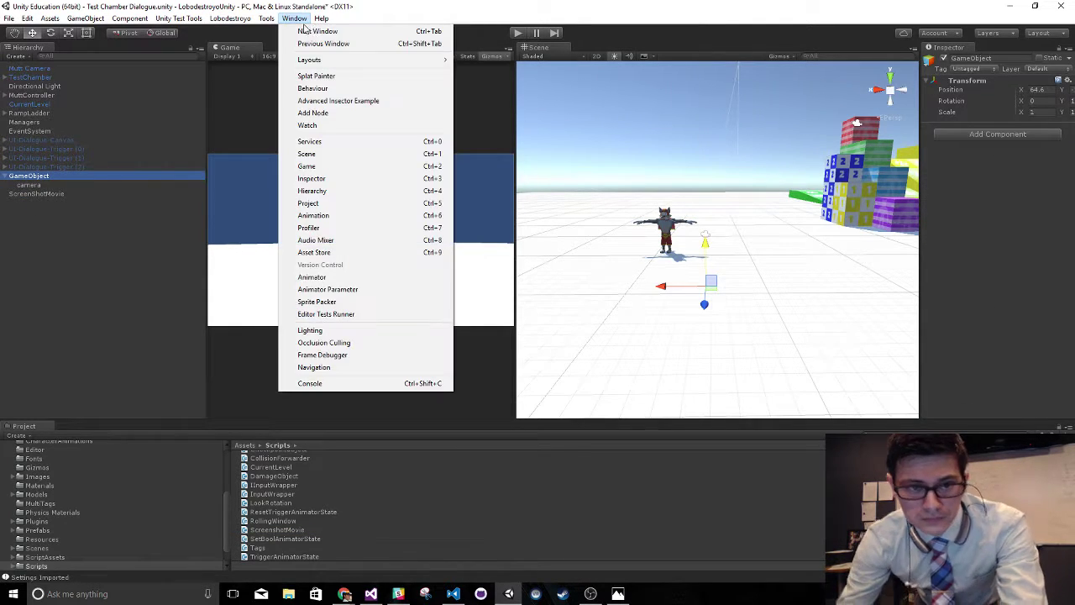
mouse_move(320, 62)
click(91, 312)
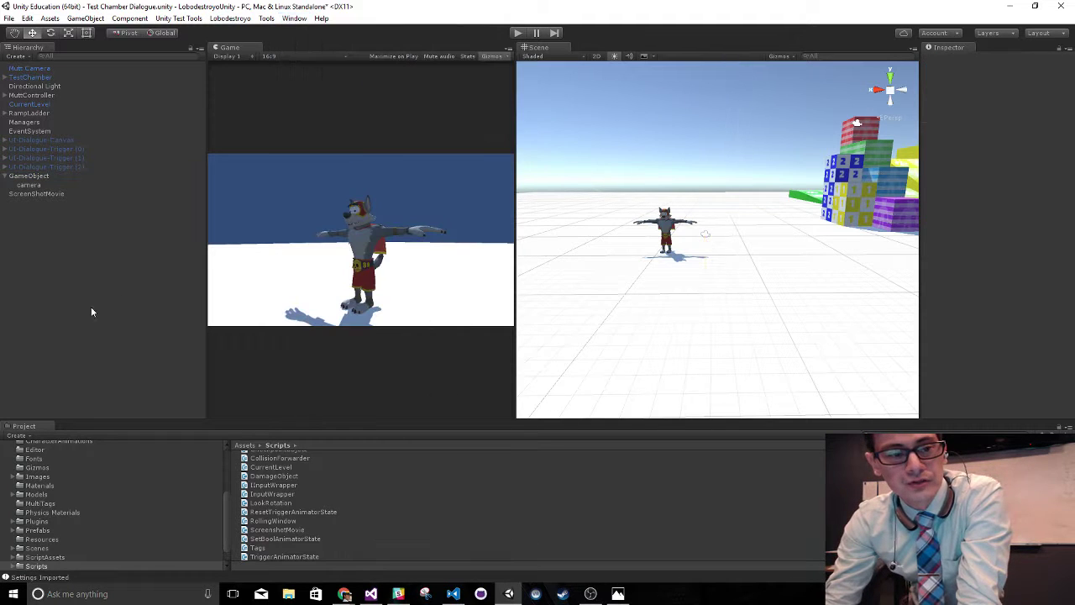
click(42, 194)
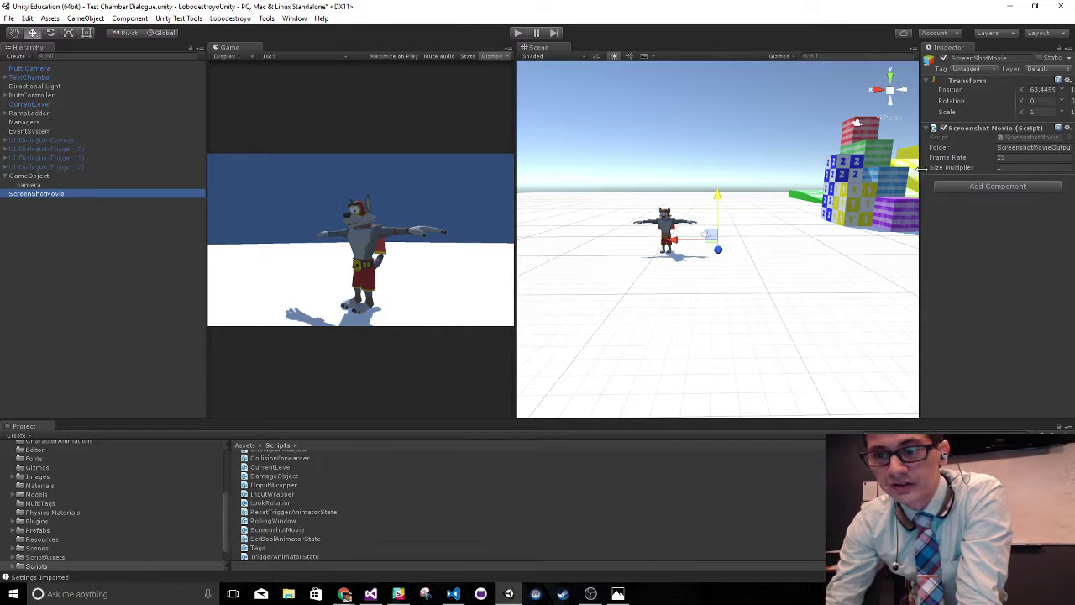
drag(922, 169, 886, 176)
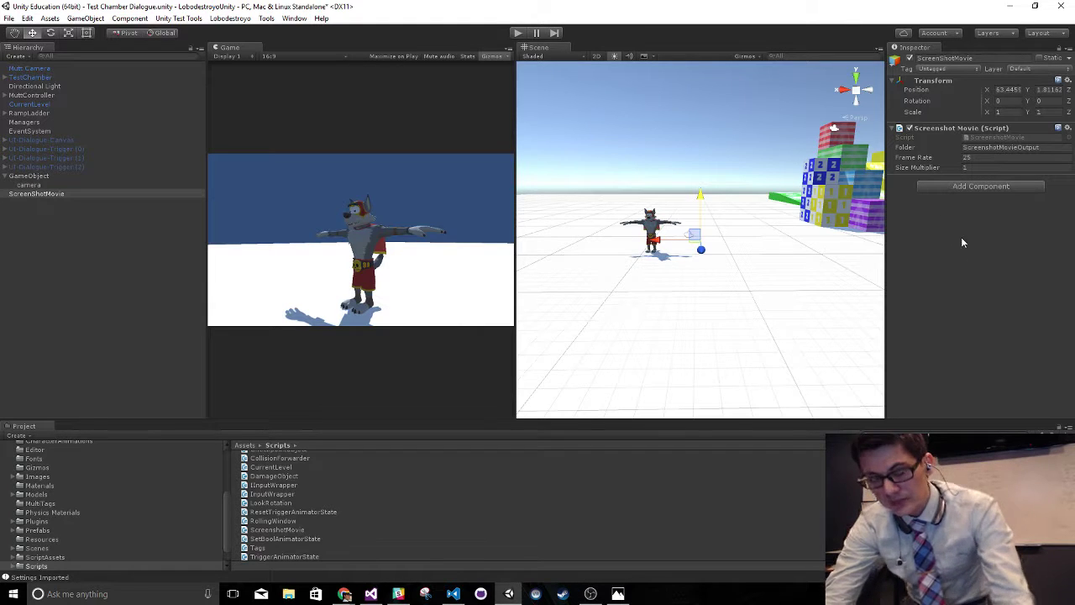
click(29, 175)
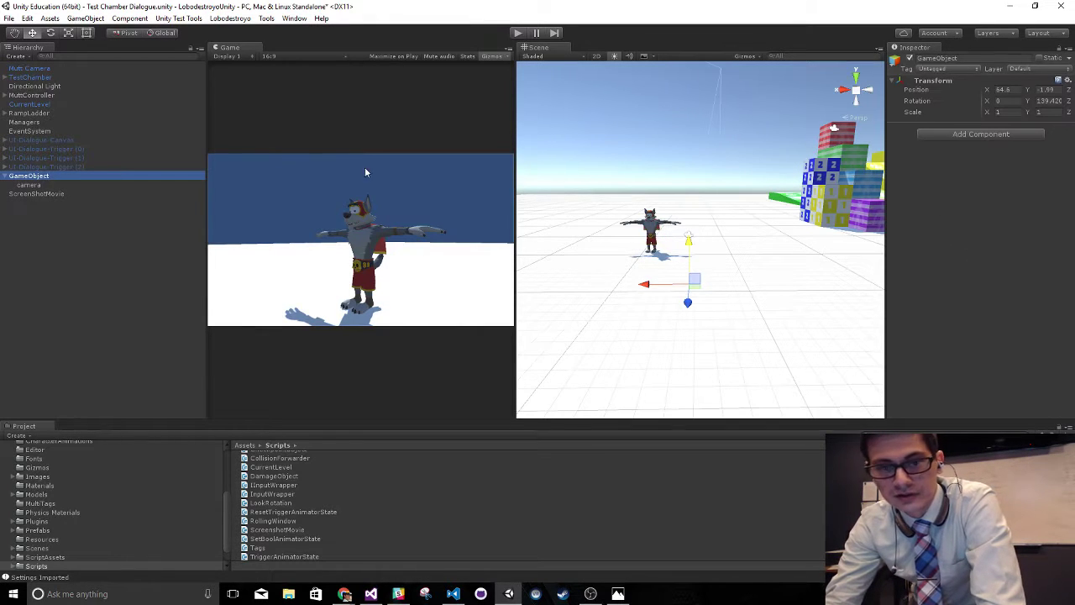
Open the Animation window and create a clip saved as MovieTrailer
click(294, 17)
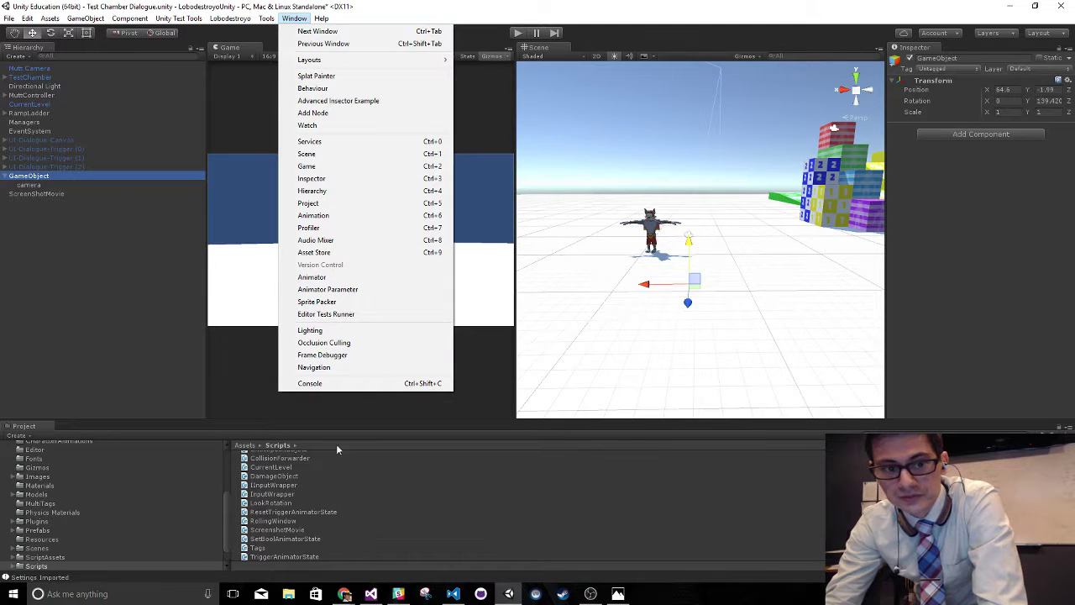
click(318, 218)
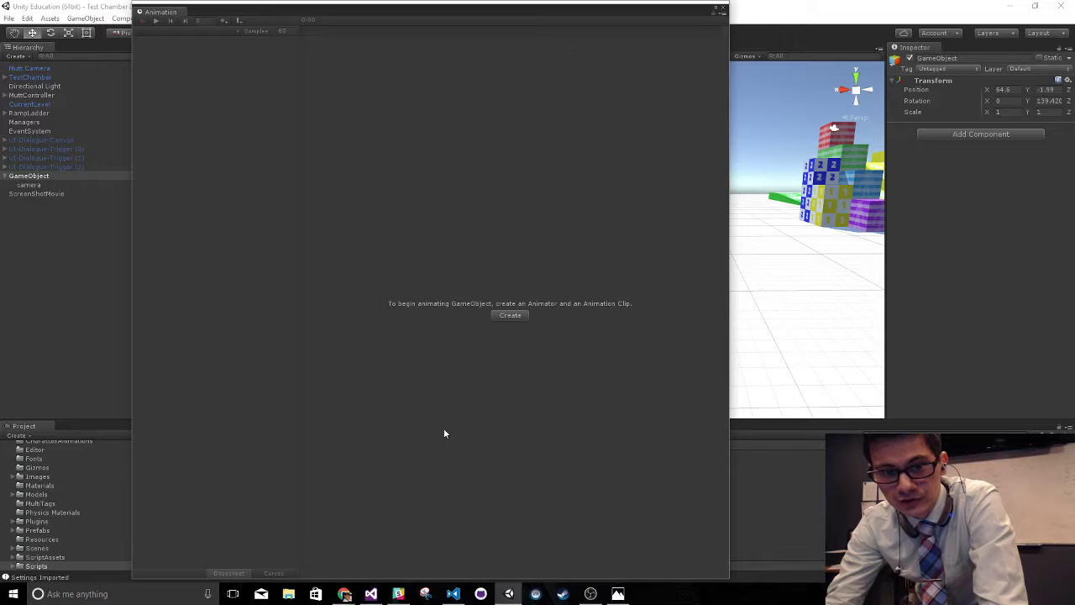
drag(346, 20, 602, 69)
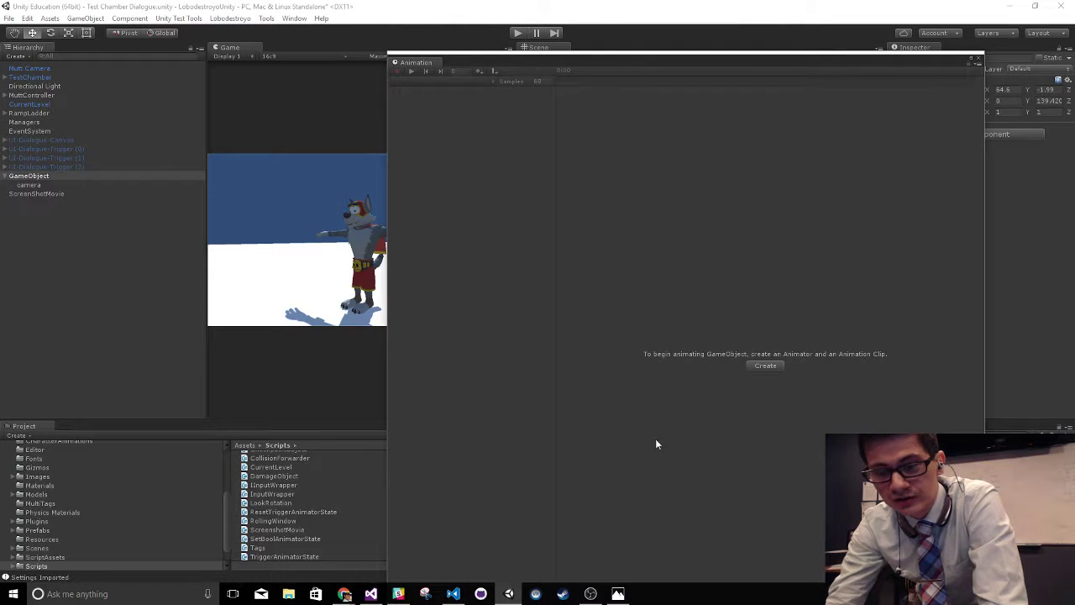
click(771, 368)
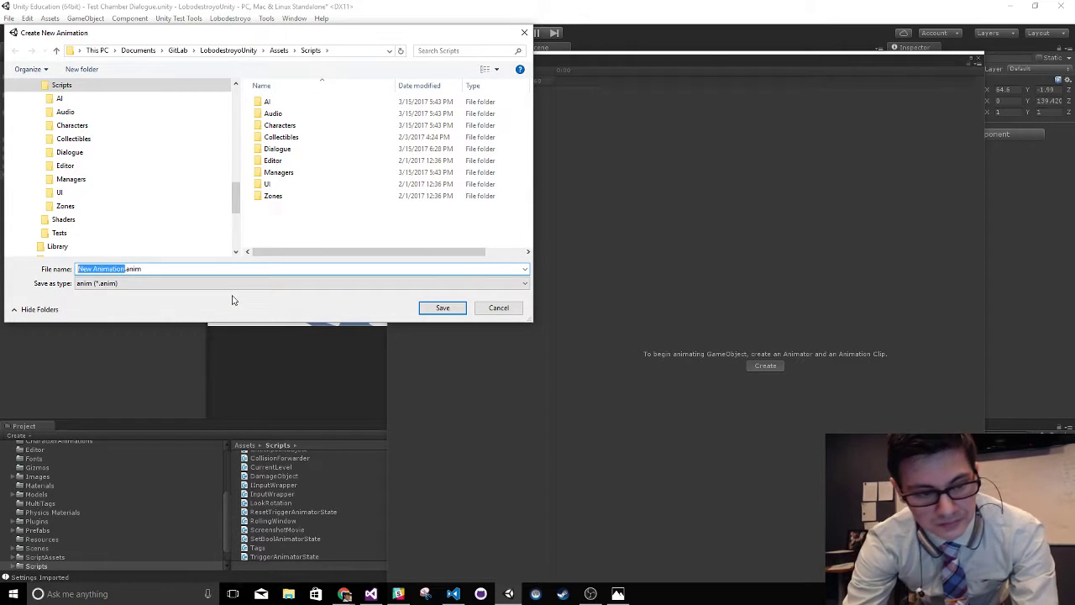
text(MovieTra)
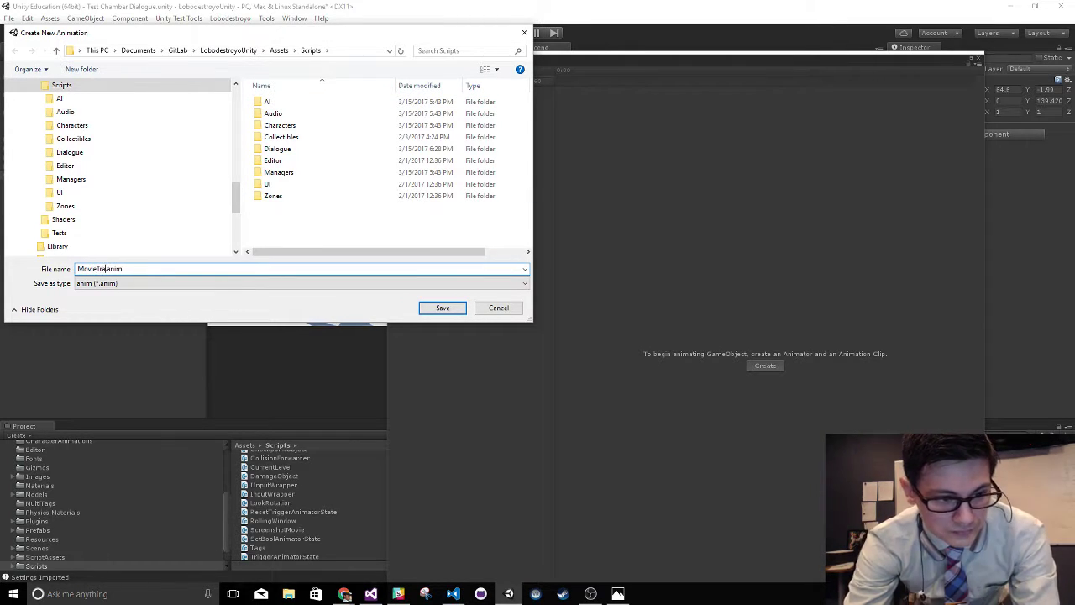
text(iler)
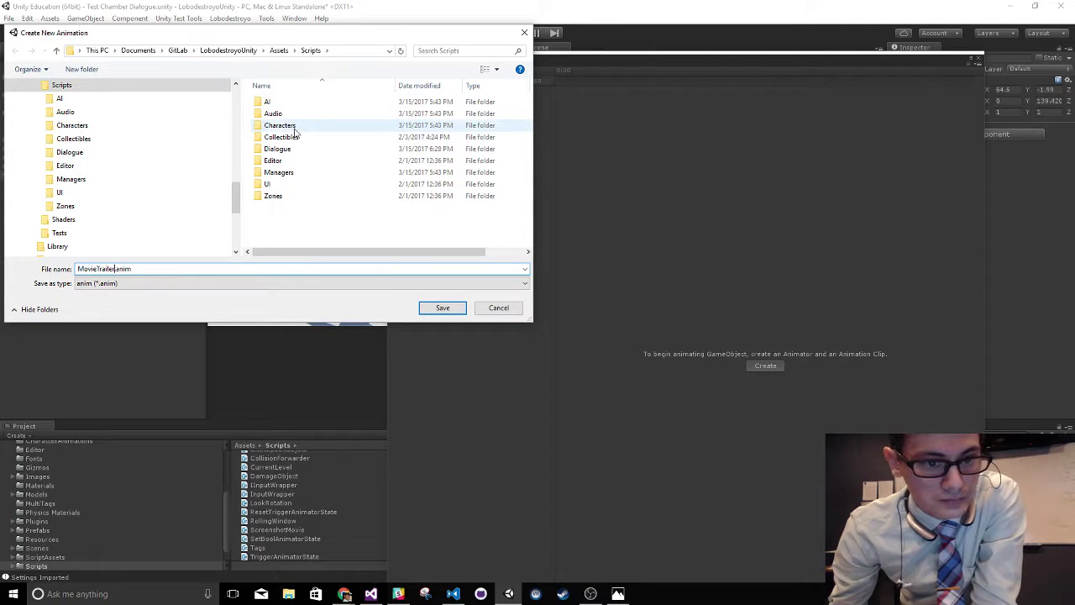
click(433, 308)
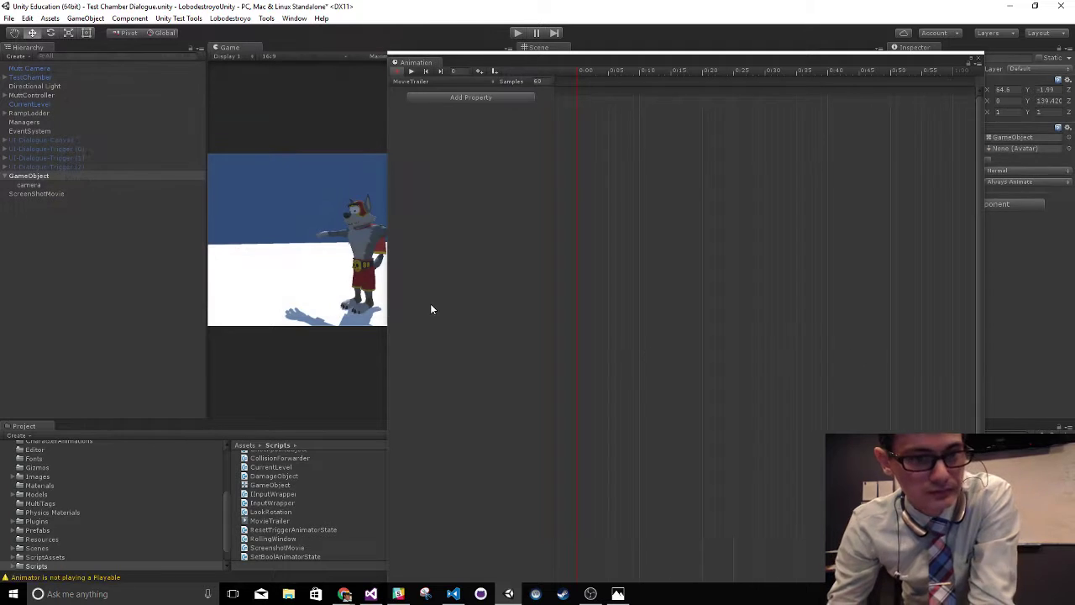
Add a Transform Position track to the MovieTrailer clip
drag(564, 66, 582, 191)
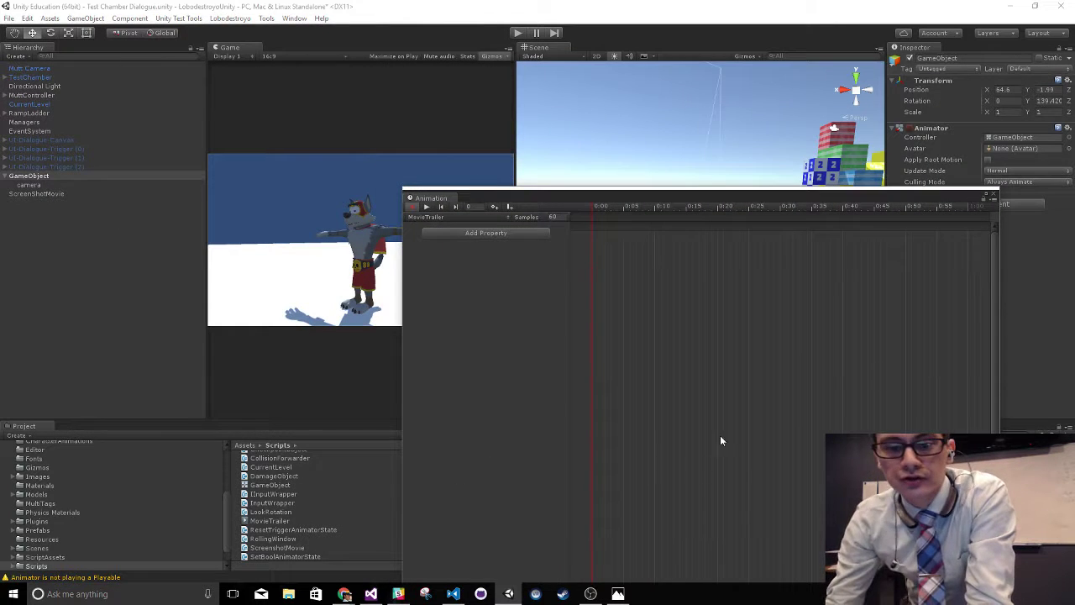
mouse_move(822, 197)
mouse_down()
mouse_move(742, 275)
mouse_move(752, 217)
mouse_up()
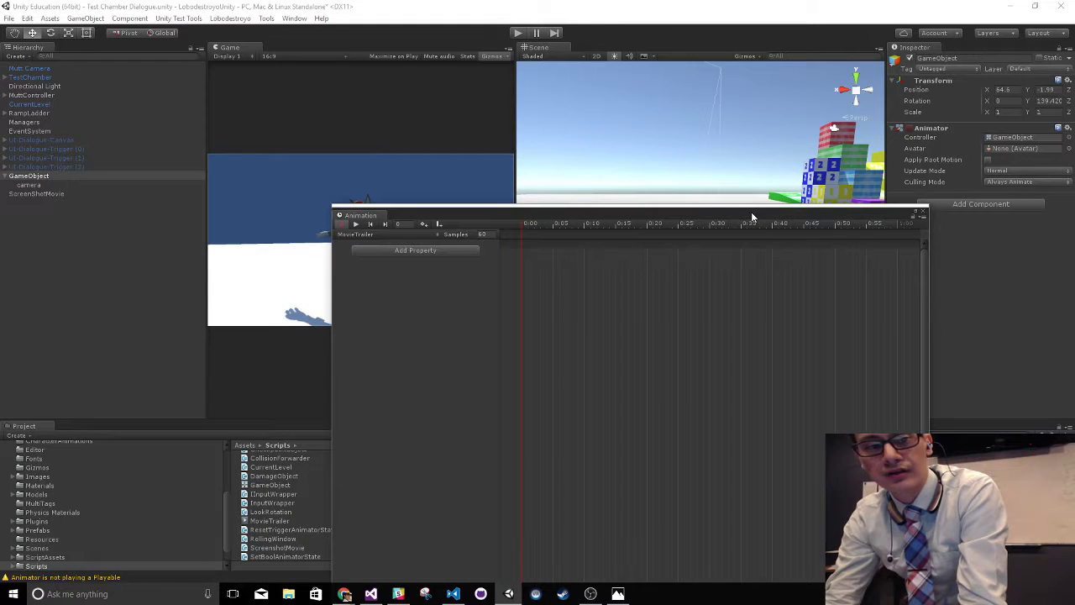
click(413, 252)
click(486, 251)
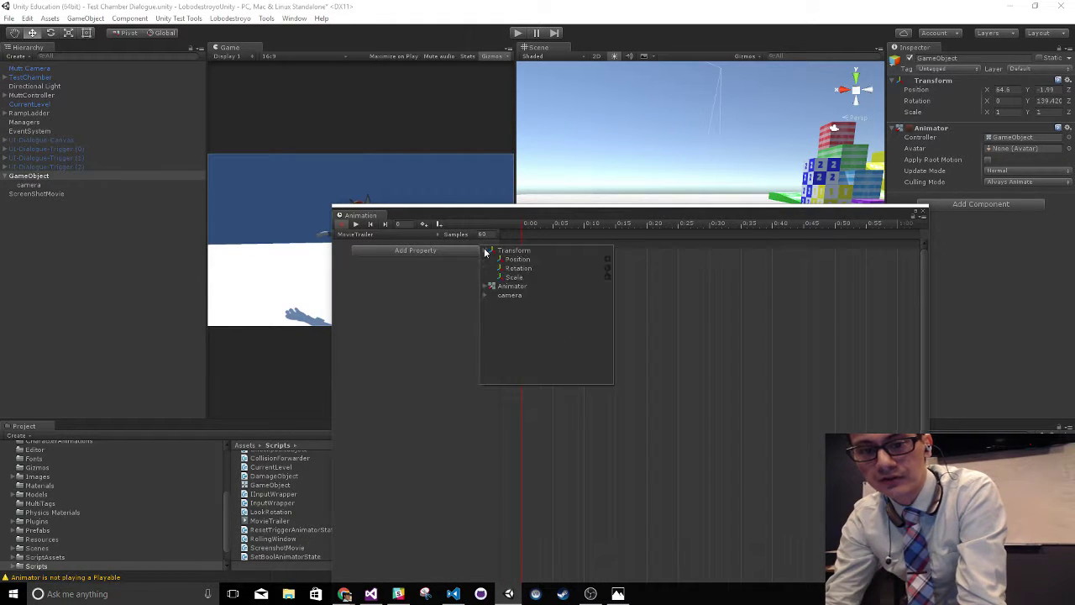
click(608, 258)
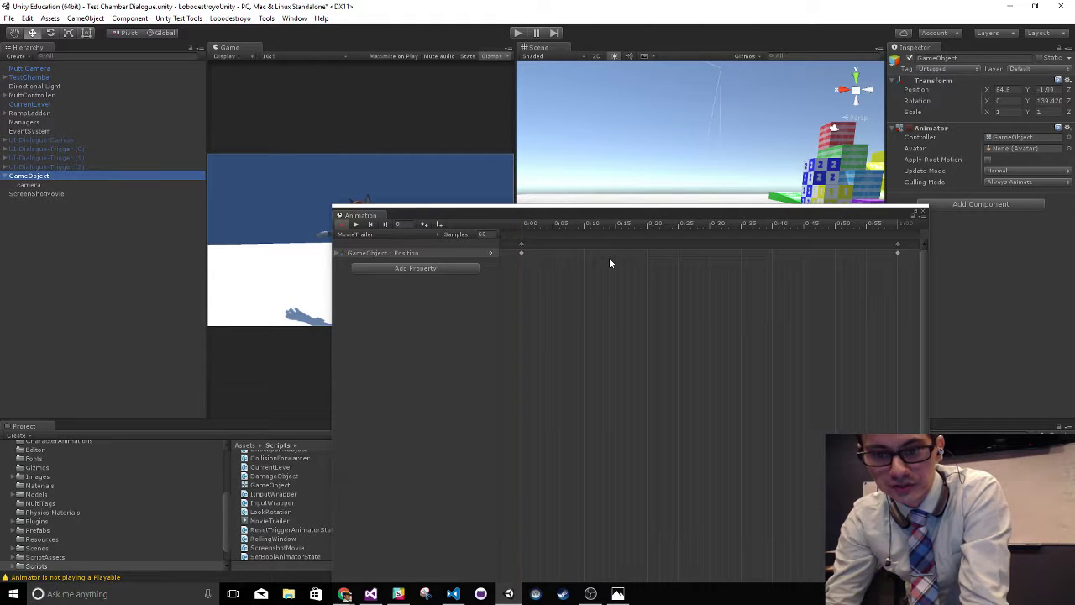
click(340, 253)
click(338, 254)
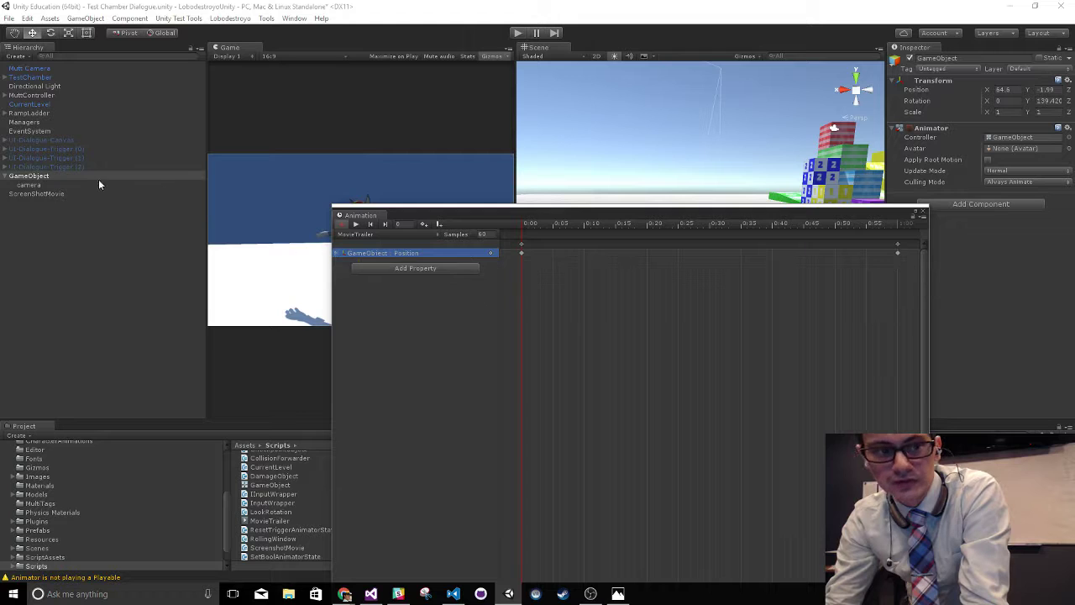
click(65, 183)
click(59, 176)
Turn the rig slightly about its vertical axis and add a Transform Rotation track
drag(622, 215, 559, 357)
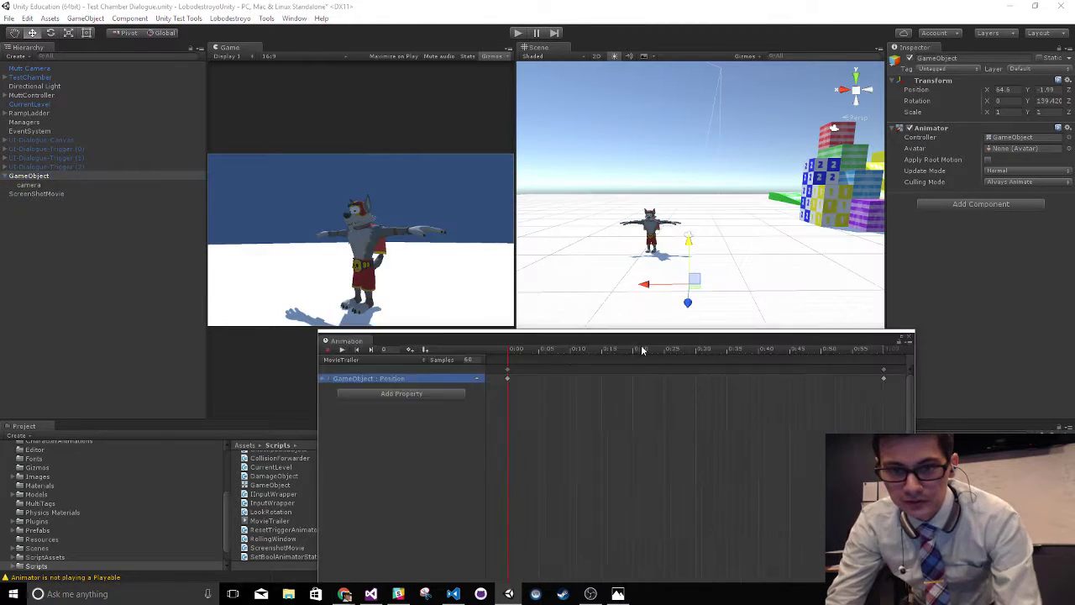
key(e)
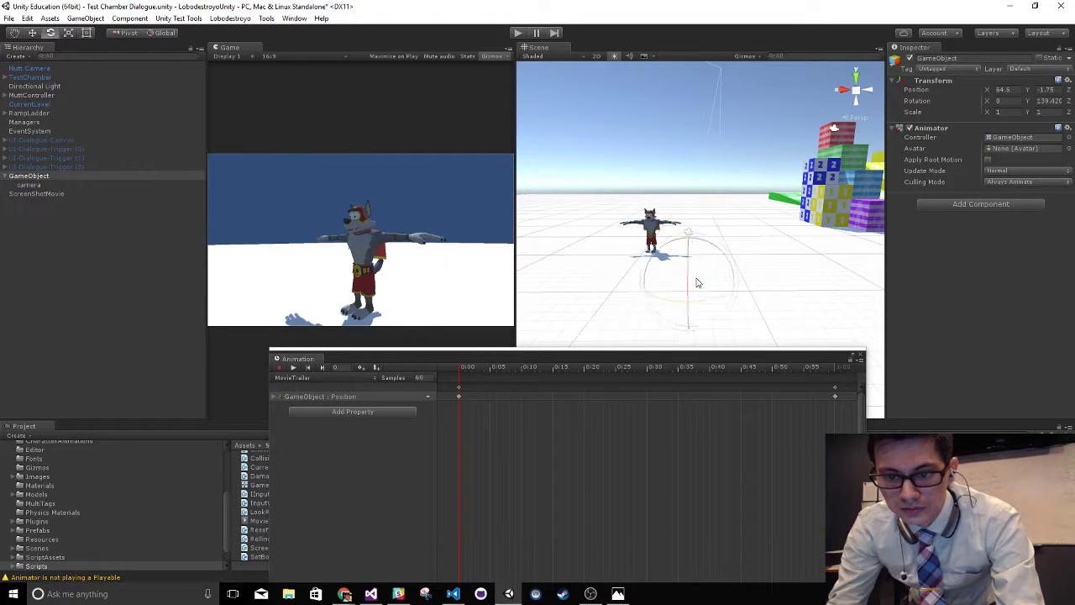
mouse_move(696, 281)
mouse_down()
mouse_move(693, 305)
mouse_move(714, 305)
mouse_up()
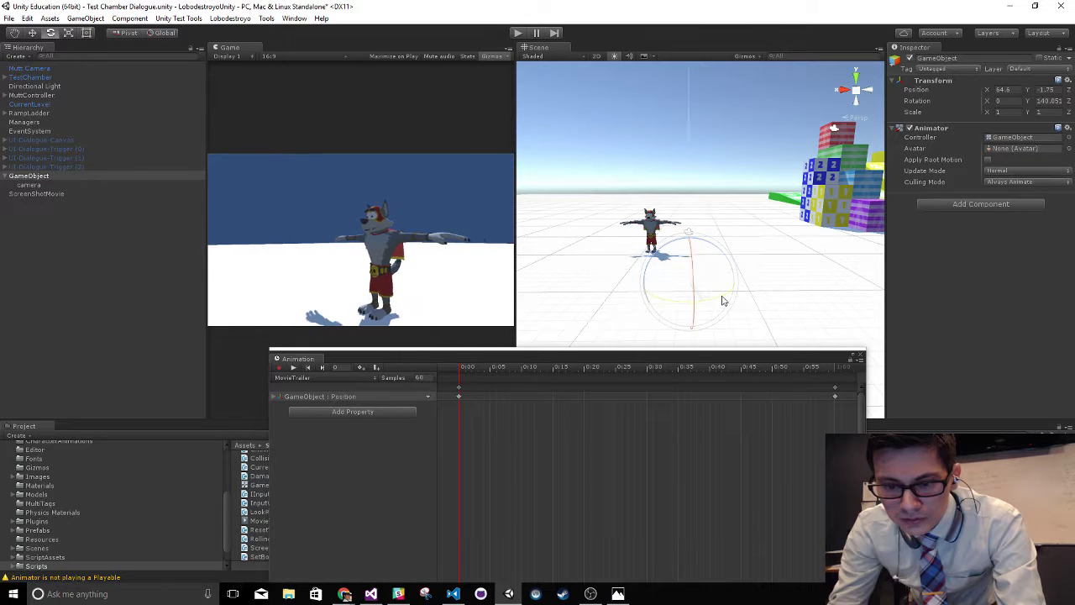
click(275, 397)
click(333, 439)
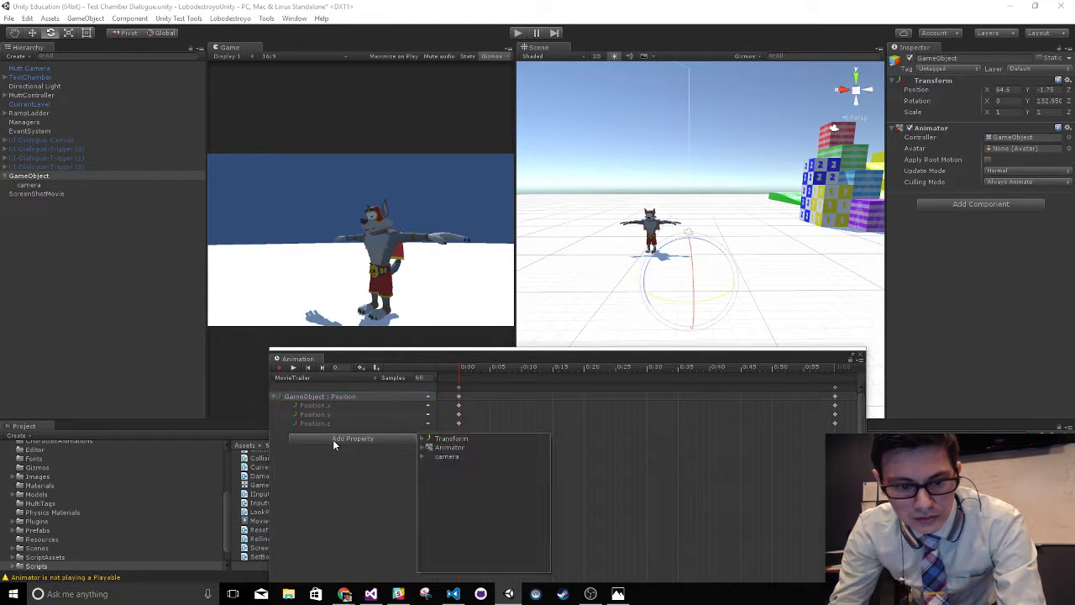
click(424, 441)
click(542, 446)
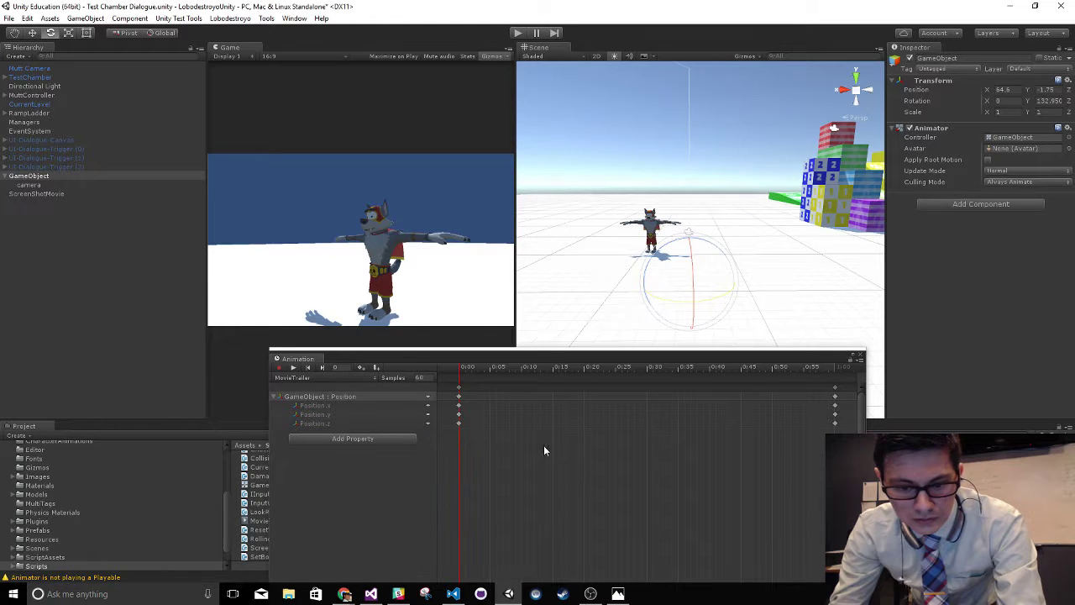
At 1:00, move the rig along X for the final Position keyframe and scrub to preview
click(833, 367)
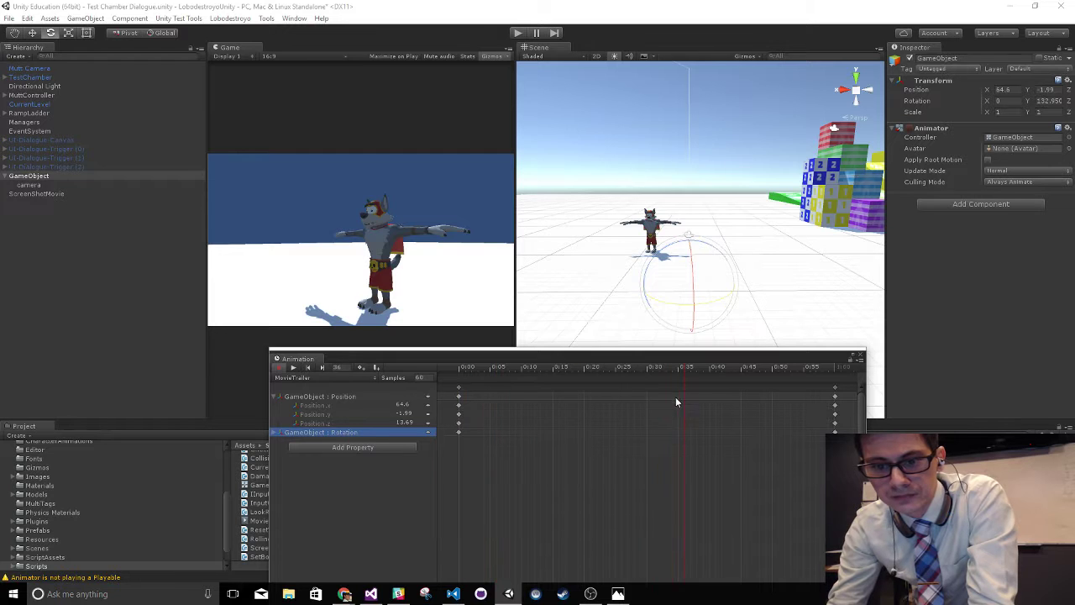
key(w)
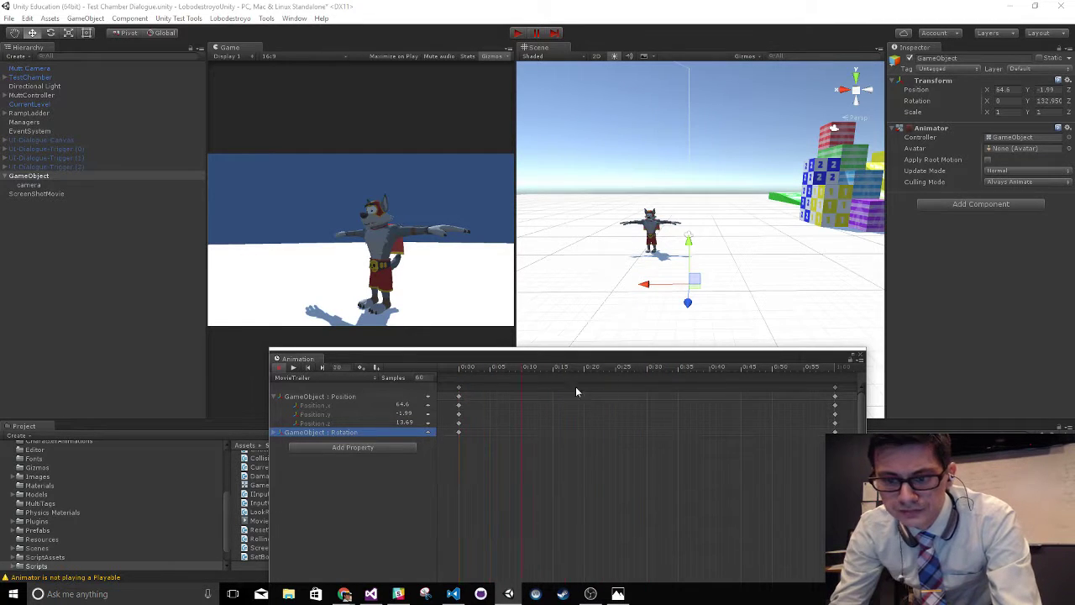
drag(645, 294, 612, 295)
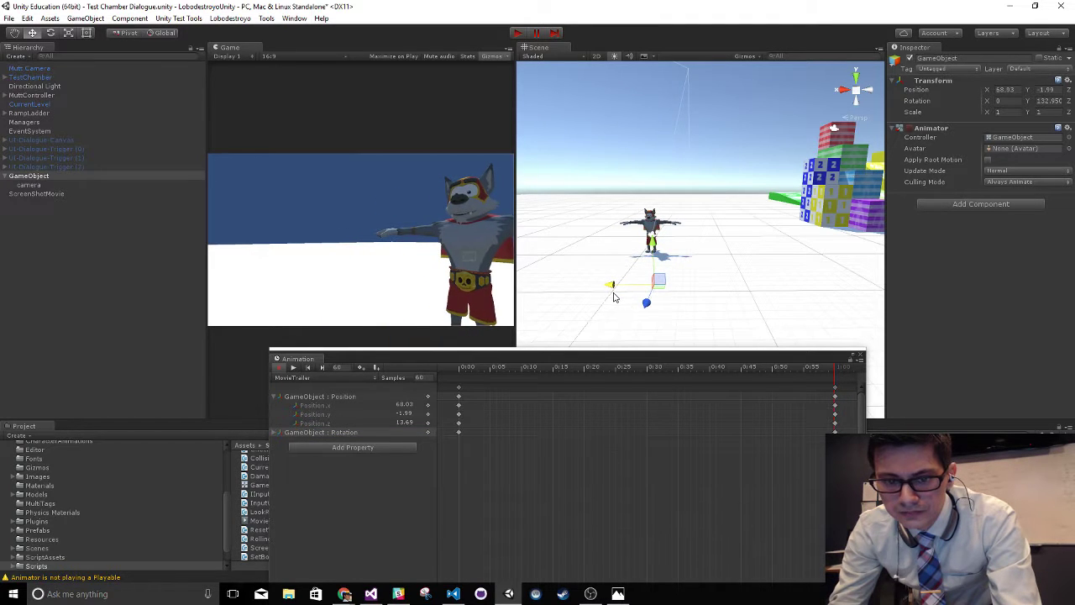
drag(630, 370, 837, 406)
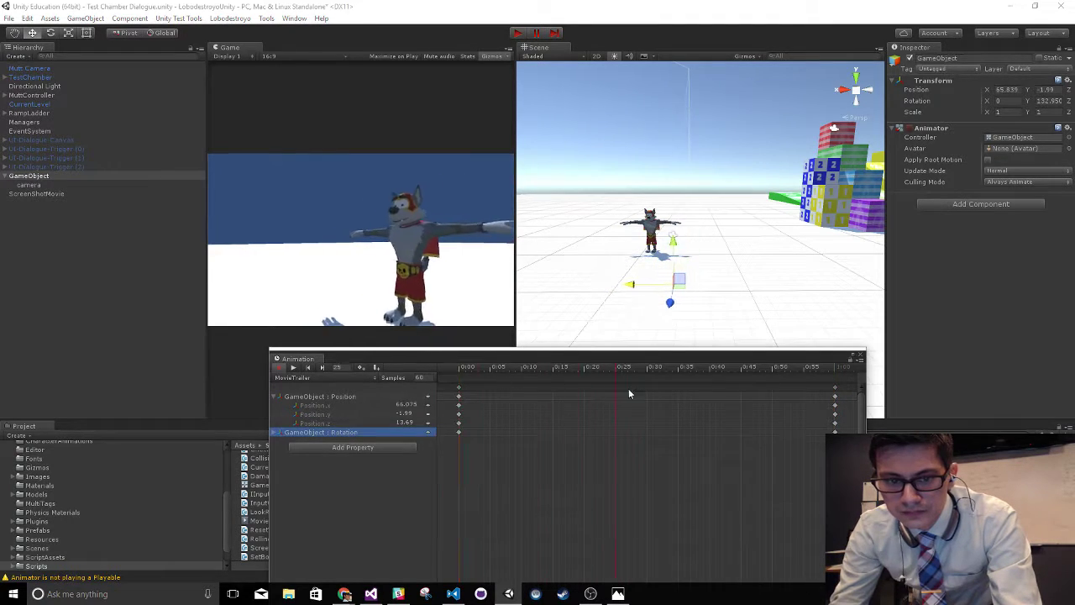
Return to the clip start, turn off keyframe recording and enter Play mode
key(shift+comma)
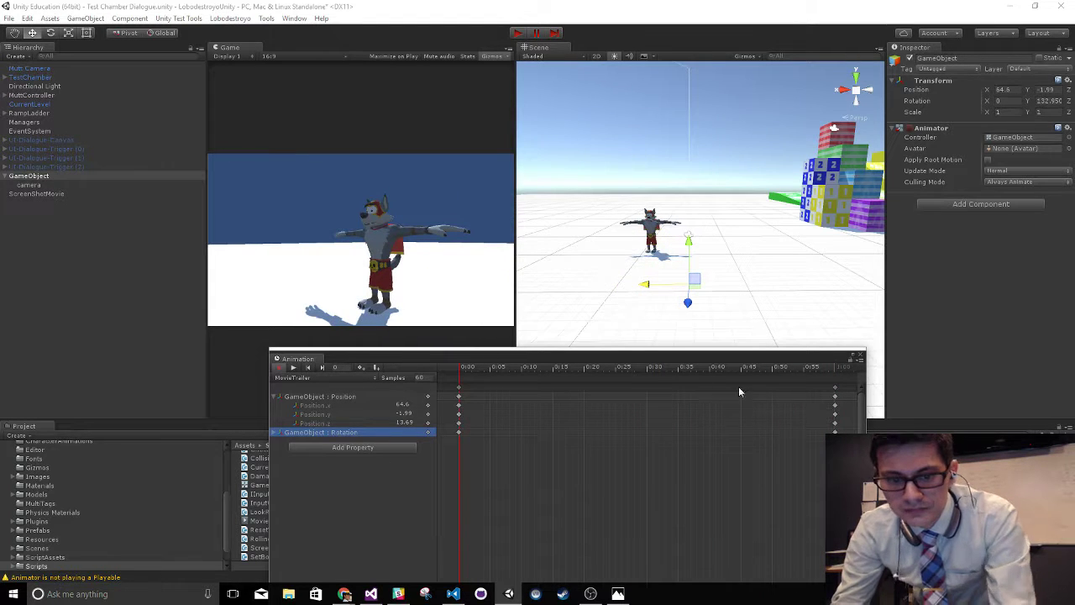
click(493, 41)
click(278, 367)
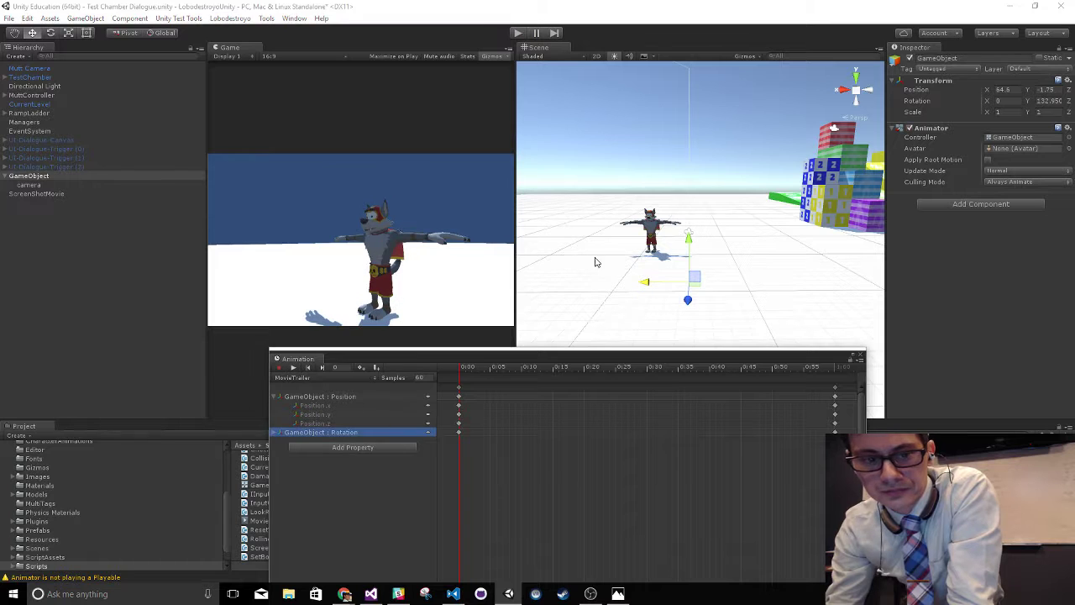
click(517, 33)
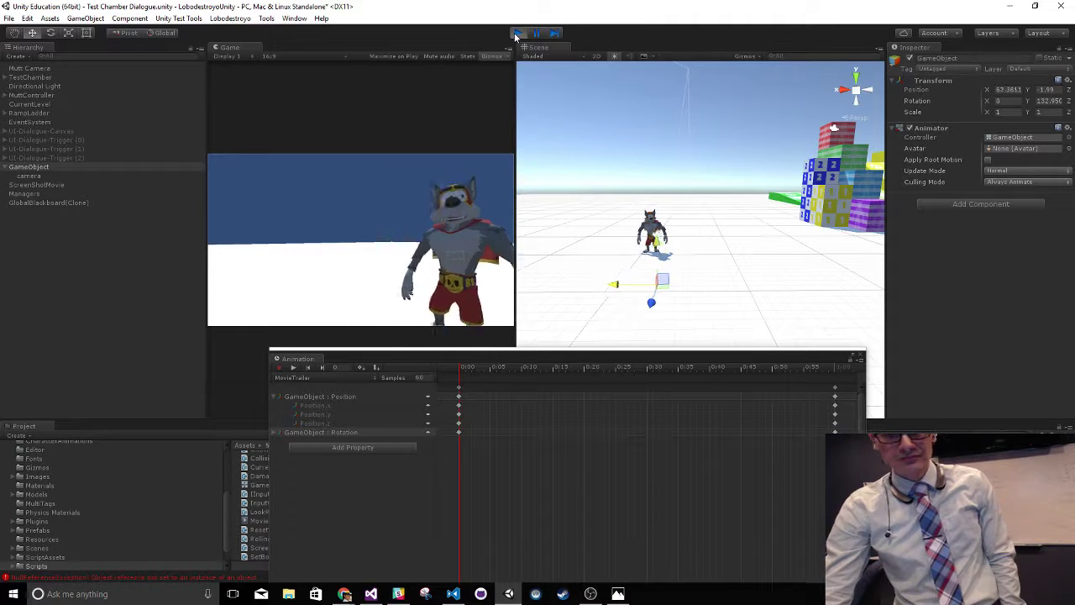
Stop Play mode and open the Console to inspect the NullReferenceException errors
click(516, 33)
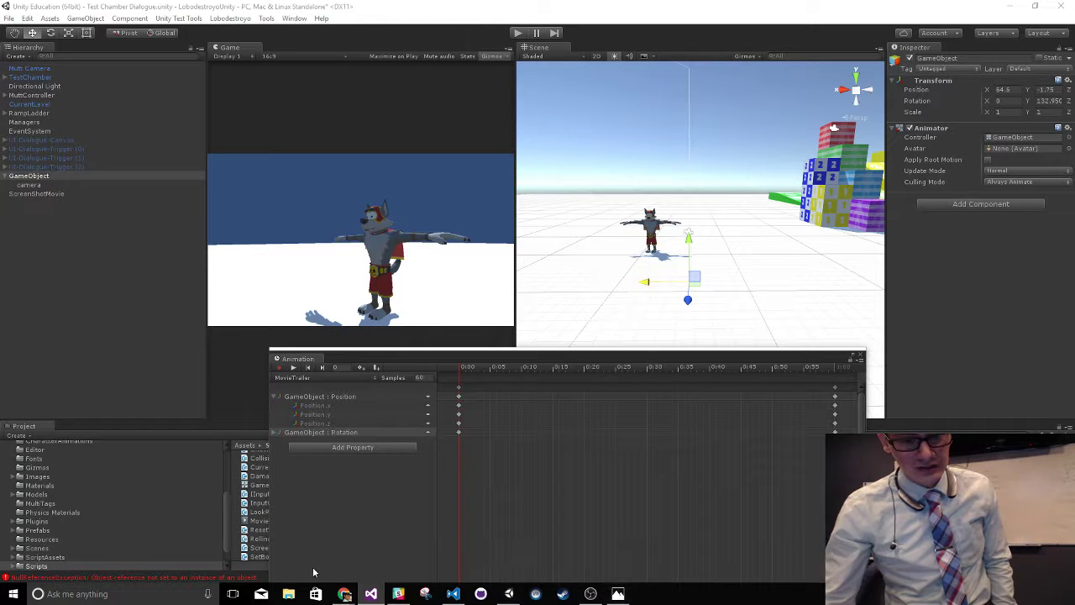
click(176, 577)
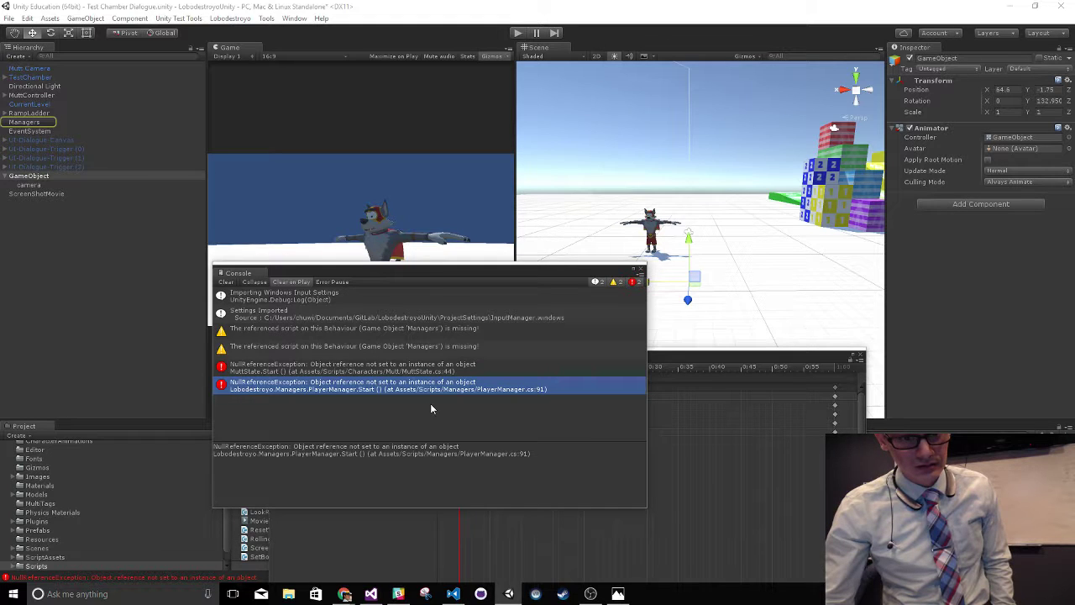
Reveal the project's Assets folder in File Explorer using Show in Explorer on the Materials folder
click(226, 282)
right_click(69, 485)
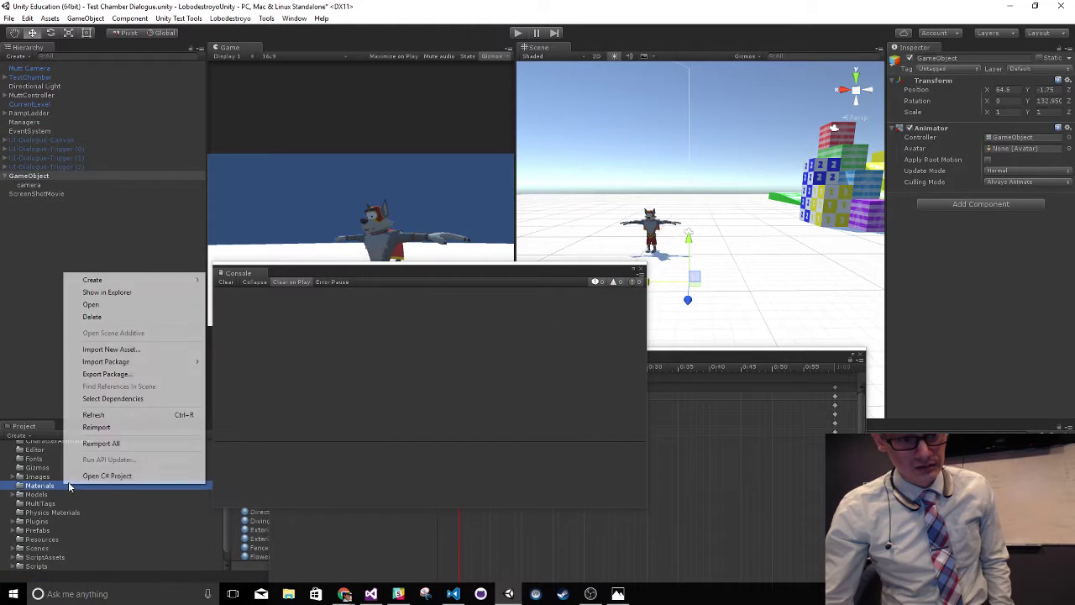
click(107, 292)
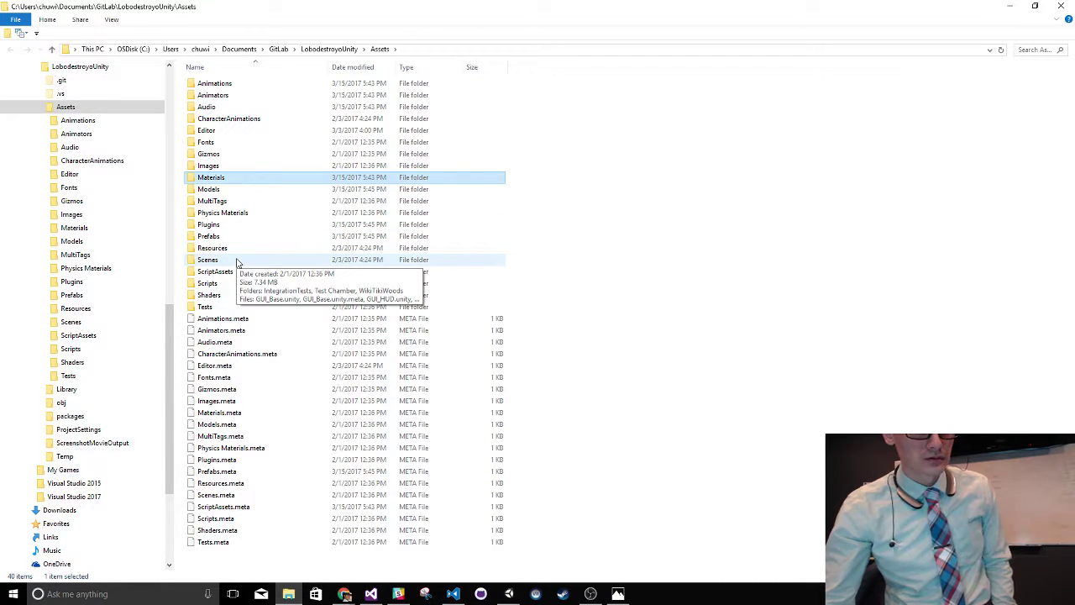
Open the Scripts folder and look over its files, including ScreenshotMovie.cs and MovieTrailer.anim
double_click(239, 283)
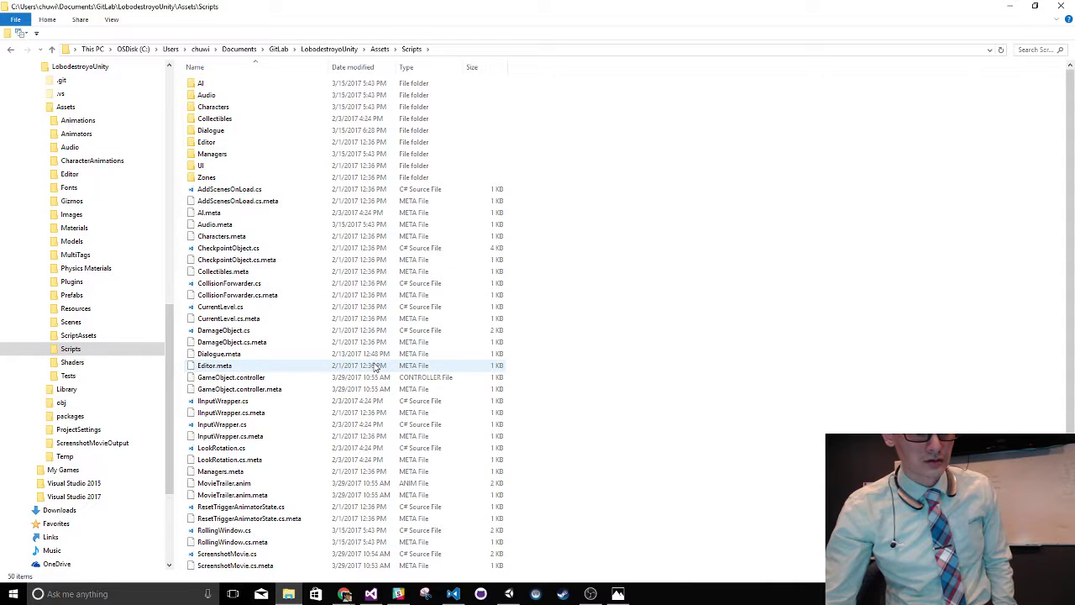
scroll(375, 367, down, 3)
scroll(375, 367, up, 3)
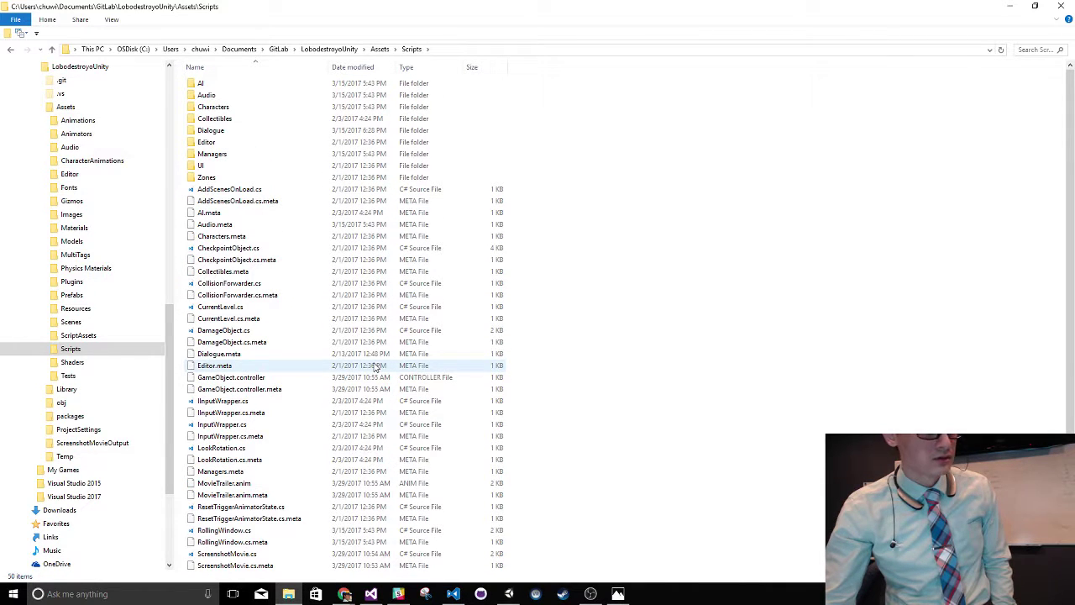
key(alt+Tab)
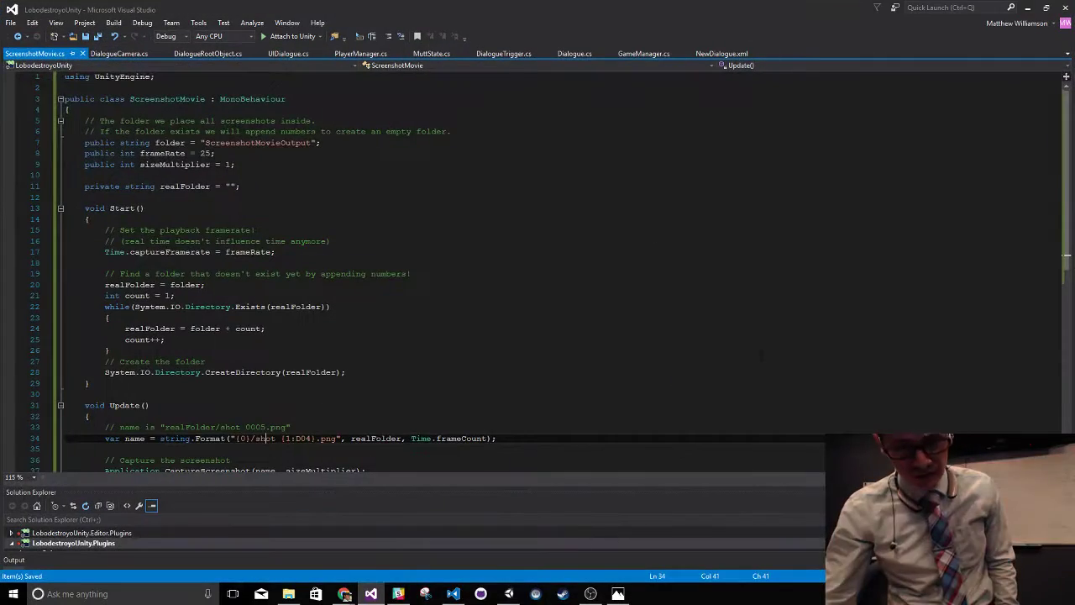
Review ScreenshotMovie.cs around line 34, where screenshot names are built, then minimize Visual Studio
scroll(265, 307, down, 4)
click(265, 307)
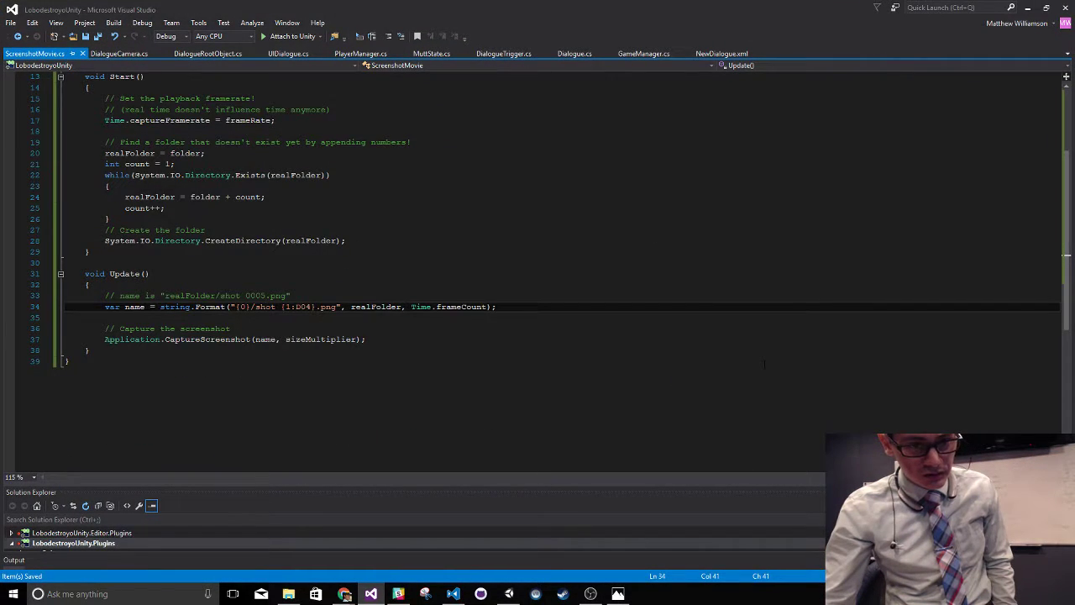
scroll(765, 364, up, 3)
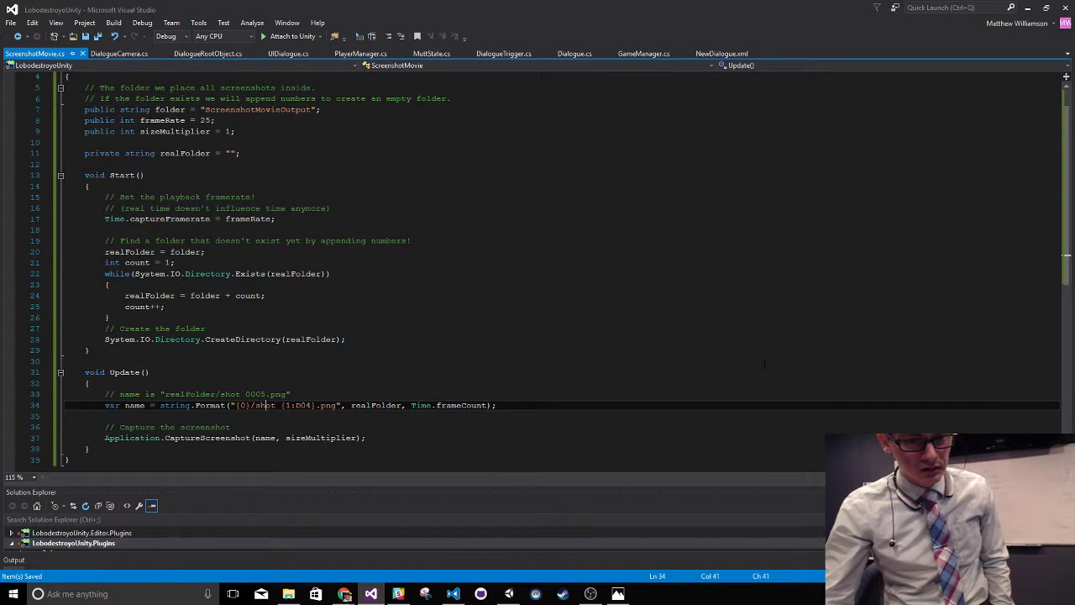
click(1027, 8)
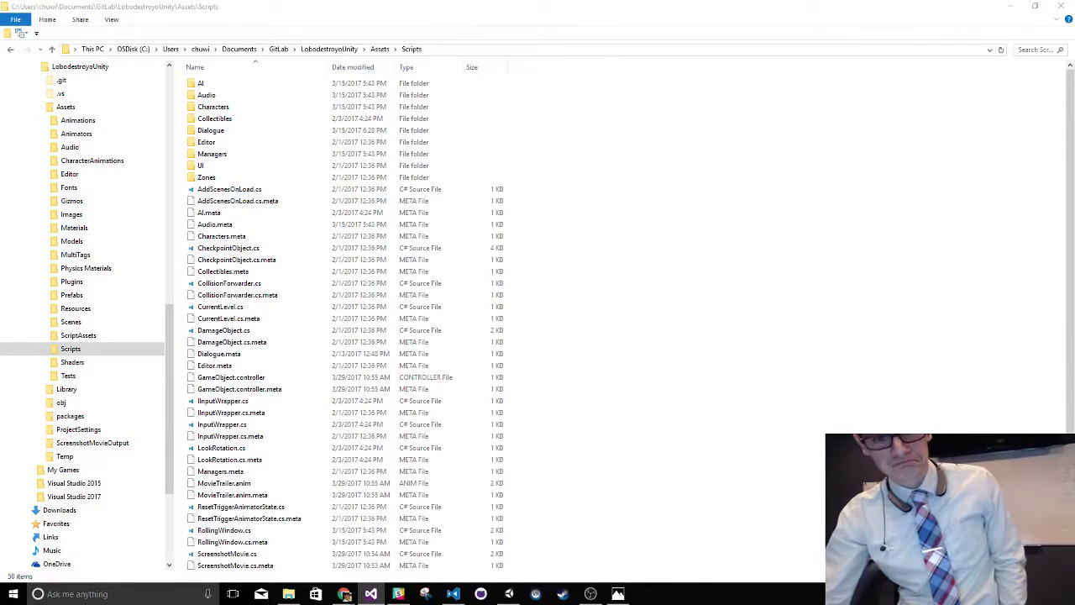
click(1010, 6)
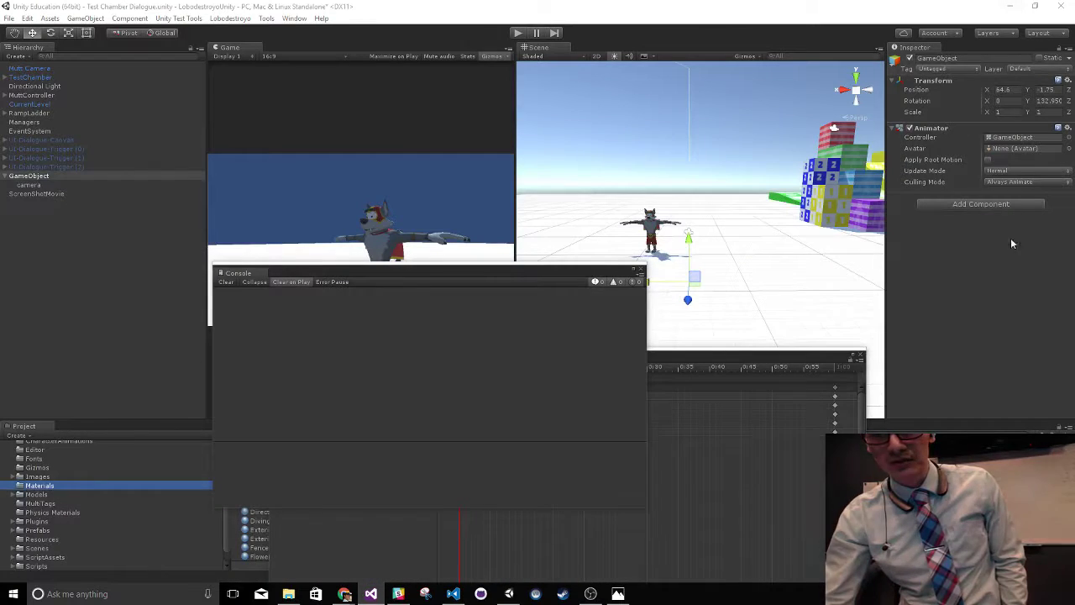
click(38, 193)
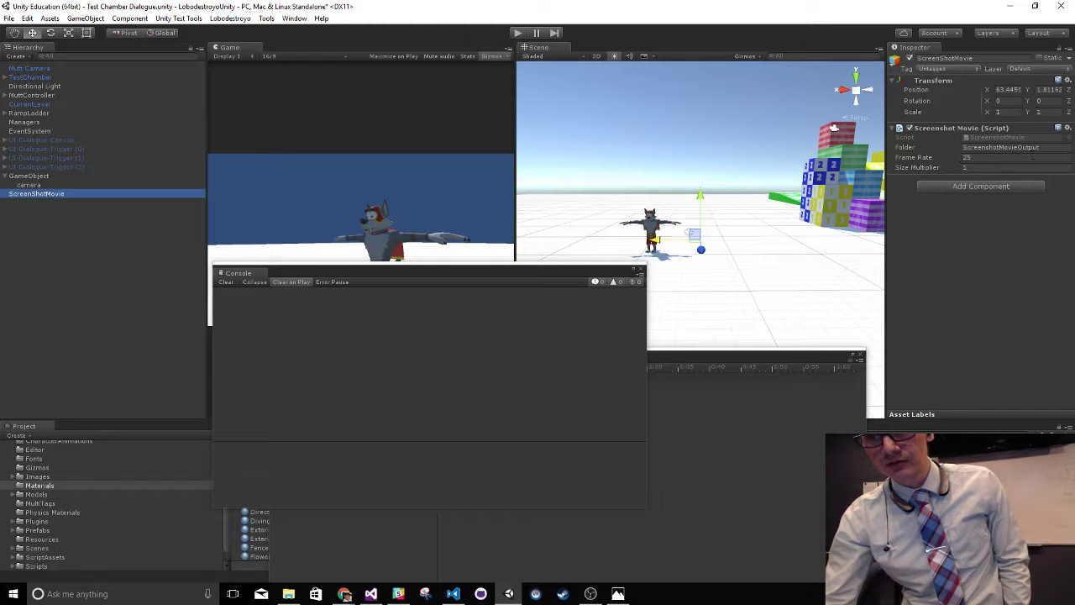
click(288, 594)
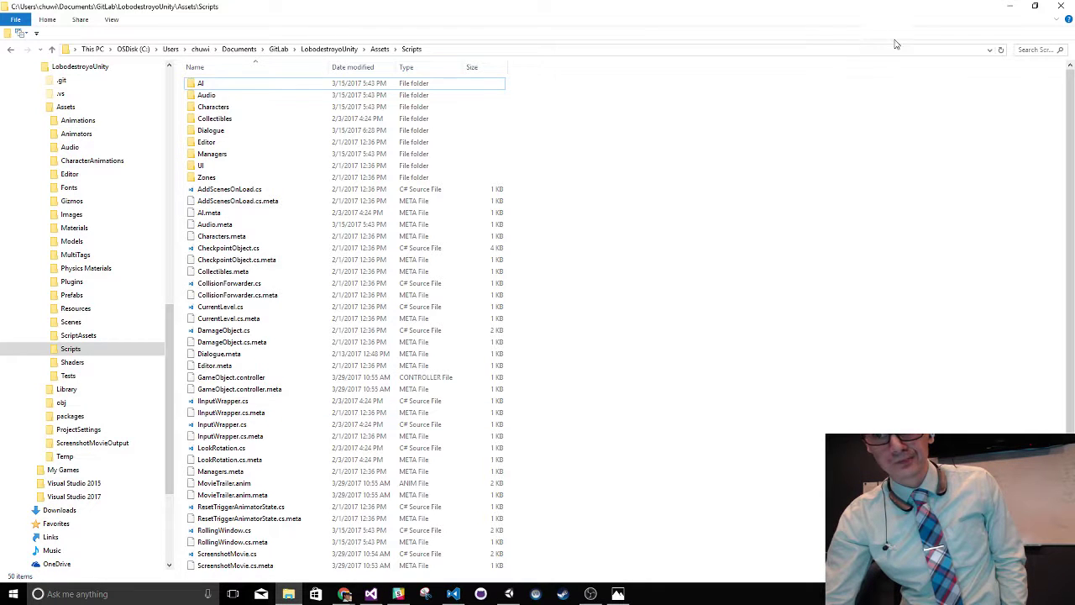
Navigate up to LobodestroyoUnity and open the ScreenshotMovieOutput folder of captured PNG frames
key(alt+Left)
click(333, 49)
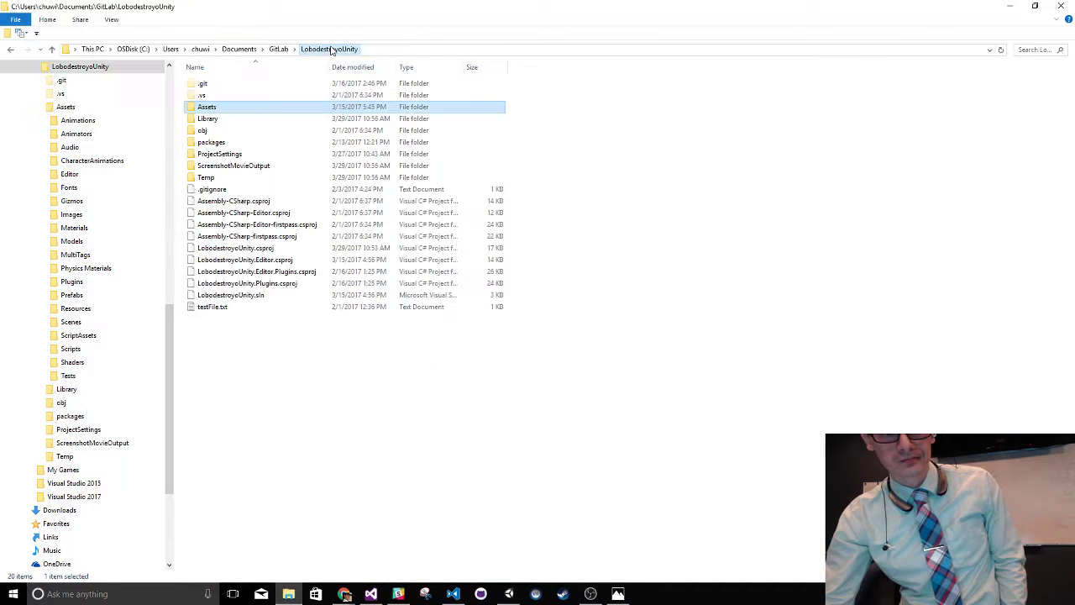
double_click(274, 171)
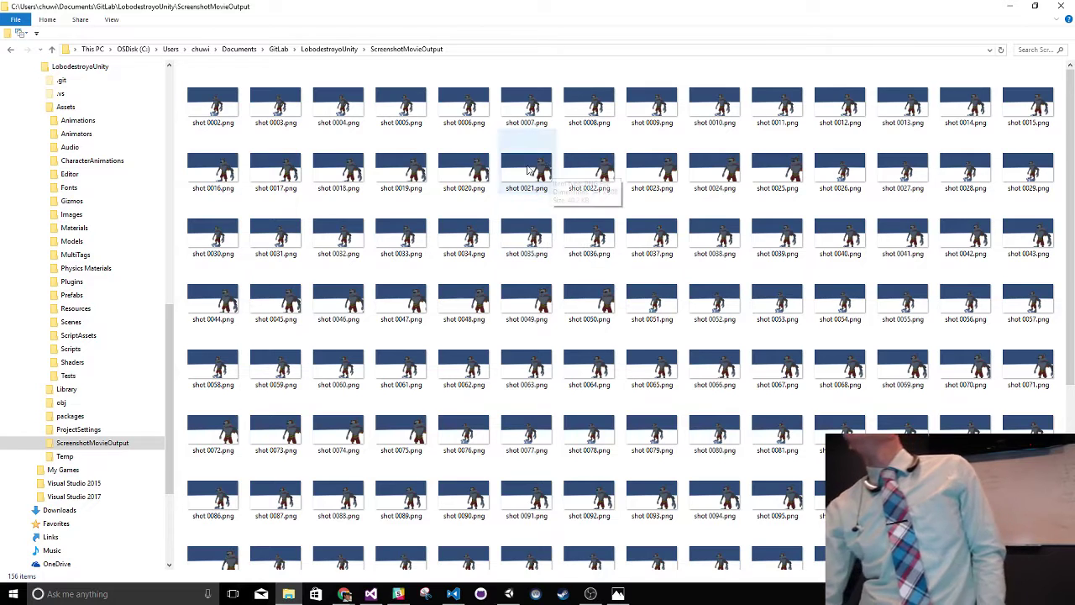
View shot 0002.png in Photos and step through the frames, ending on shot 0019.png
double_click(205, 105)
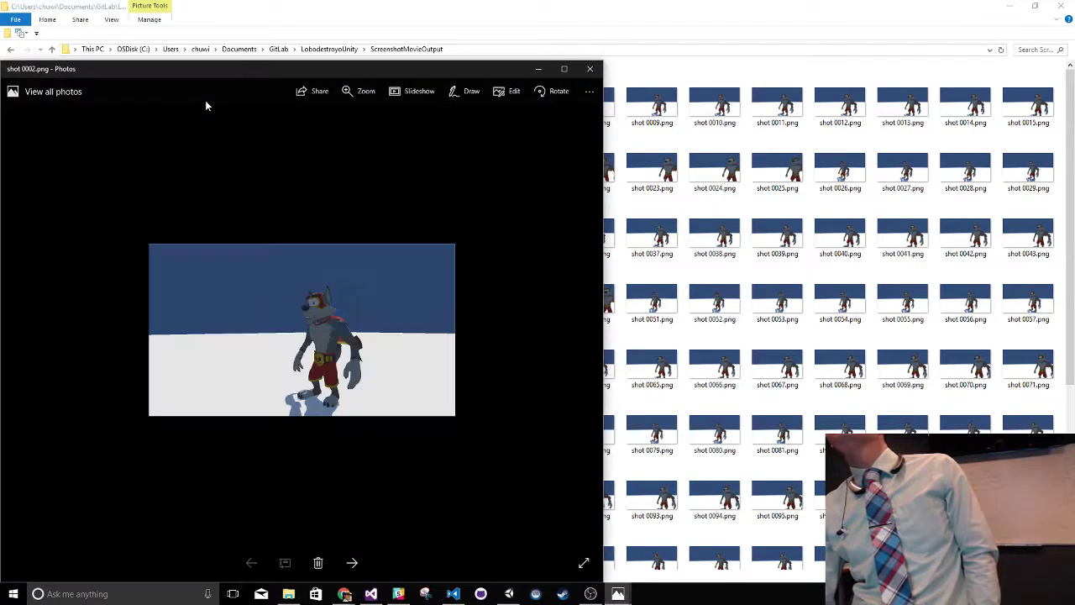
key(Right)
key(Right)
key(Right)
key(Right)
key(Right)
key(Right)
key(Right)
key(Right)
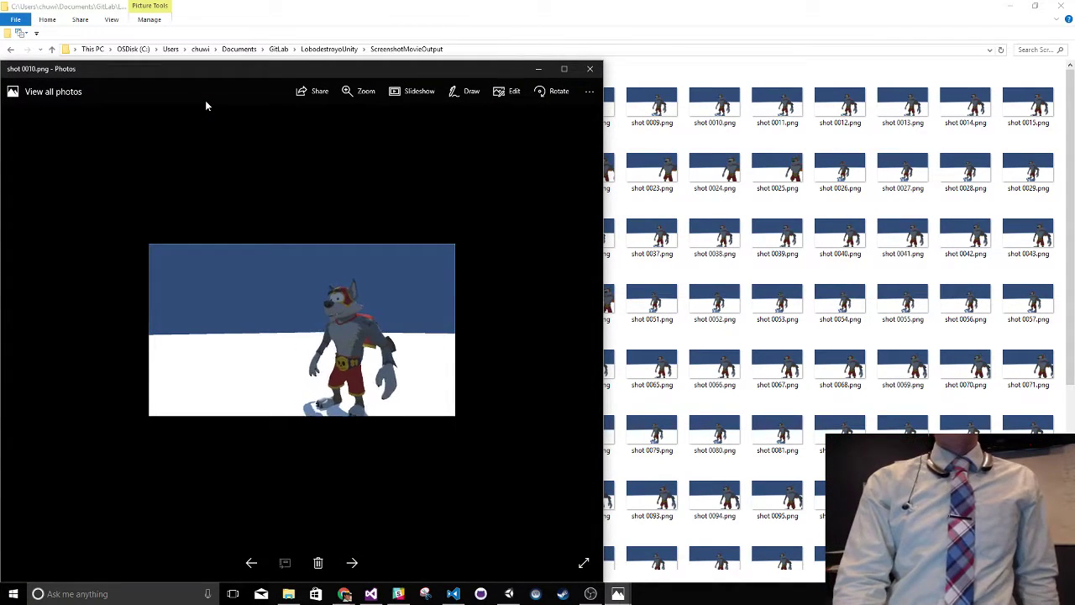
key(Right)
key(Right)
key(Right)
key(Right)
key(Right)
key(Right)
key(Right)
key(Right)
key(Right)
key(Right)
key(Right)
key(Right)
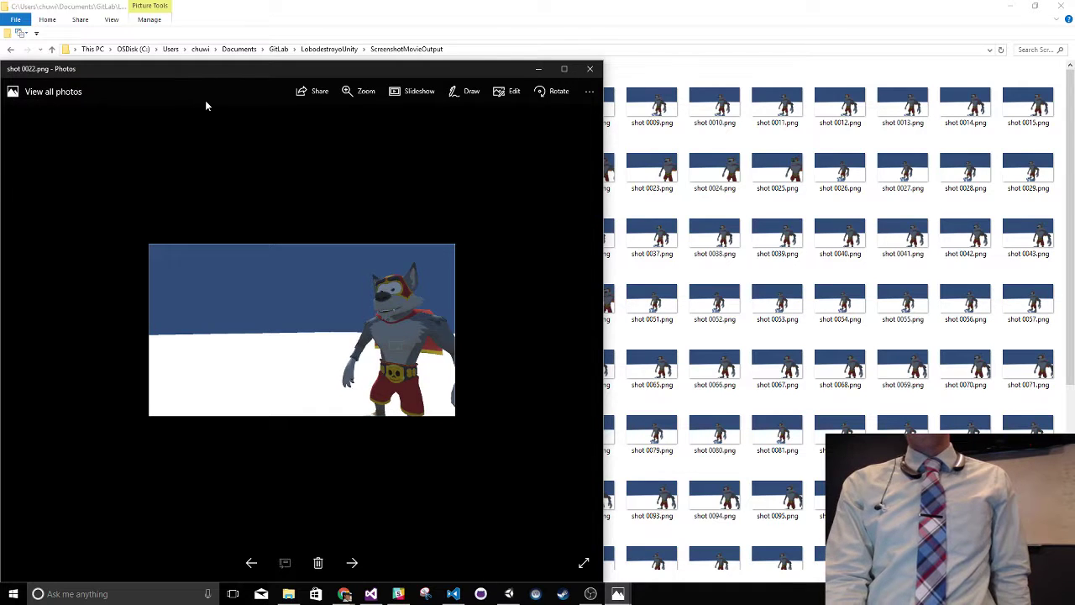
key(Right)
key(Right)
key(Right)
key(Right)
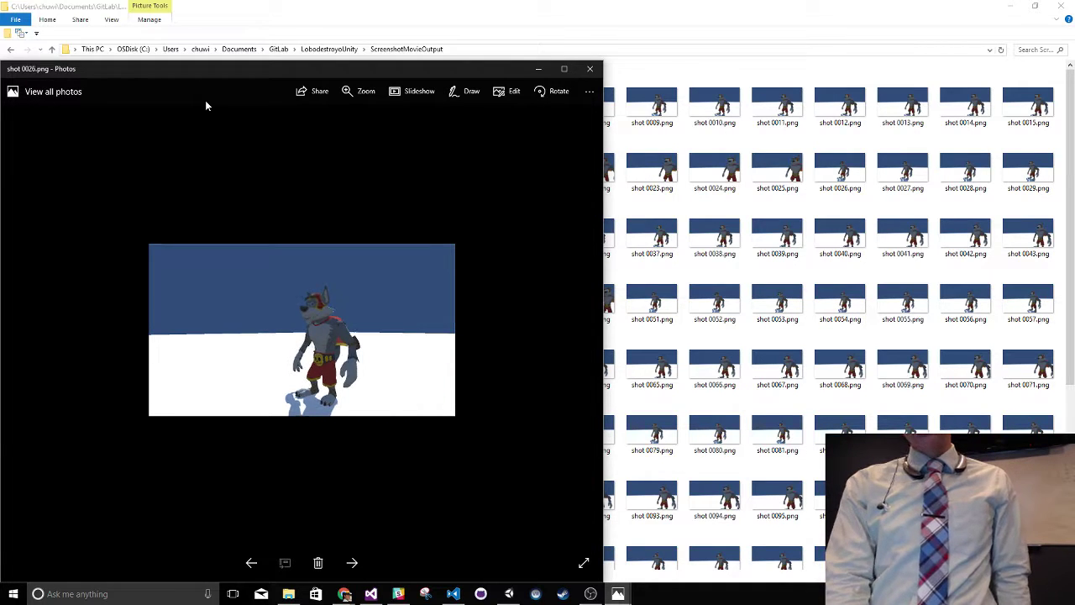
key(Left)
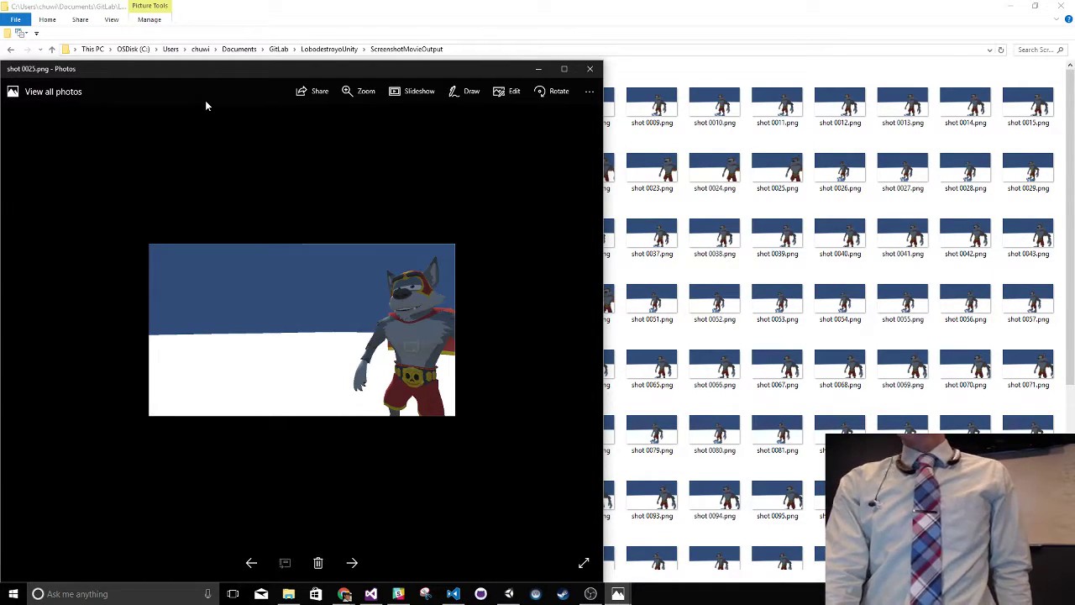
key(Right)
key(Right)
key(Right)
key(Right)
key(Right)
key(Right)
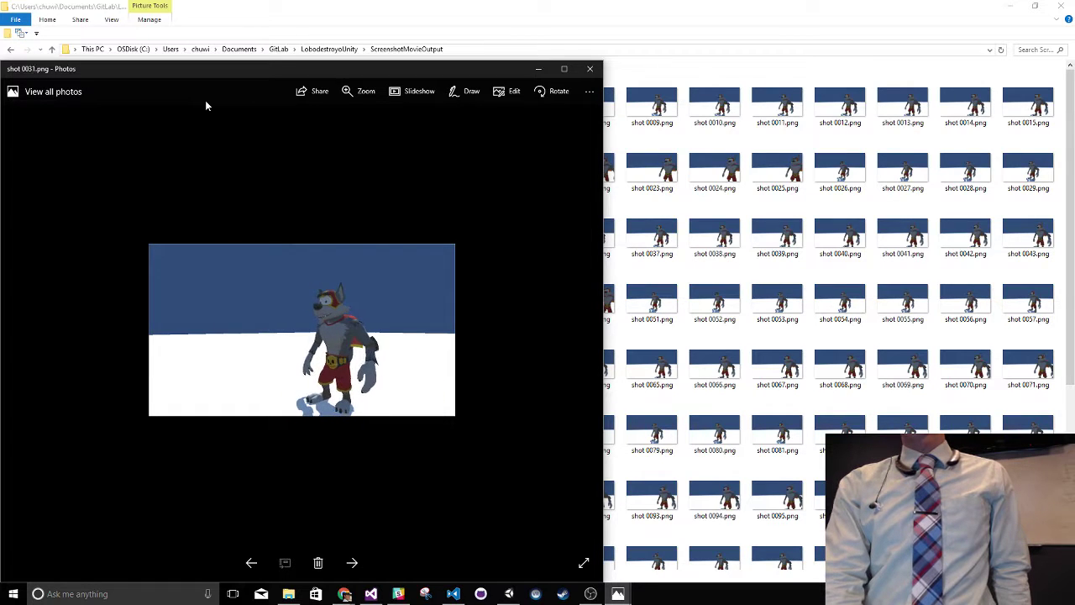
key(Left)
key(Left)
key(Left)
key(Left)
key(Left)
key(Left)
key(Left)
key(Left)
key(Left)
key(Left)
key(Left)
key(Left)
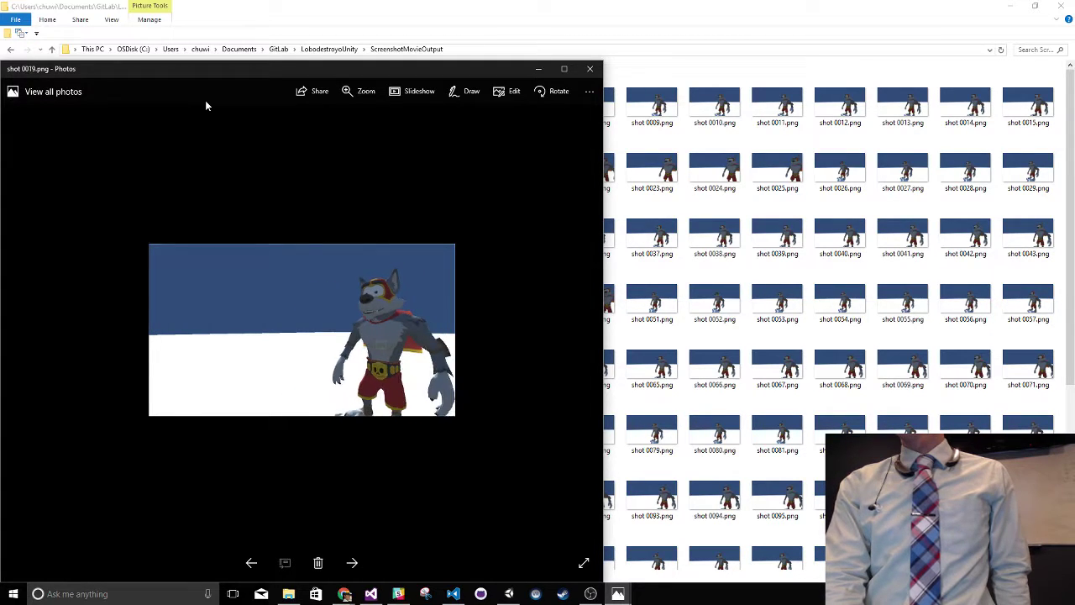
key(Left)
key(Left)
key(Left)
key(Left)
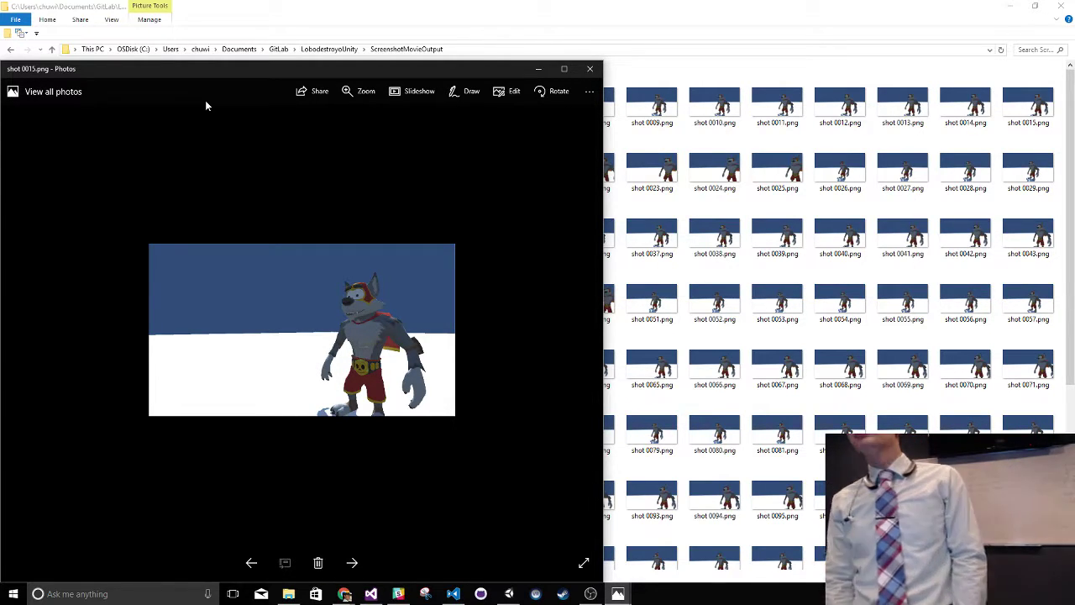
Close Photos and select shot 0002.png in the ScreenshotMovieOutput folder
click(589, 68)
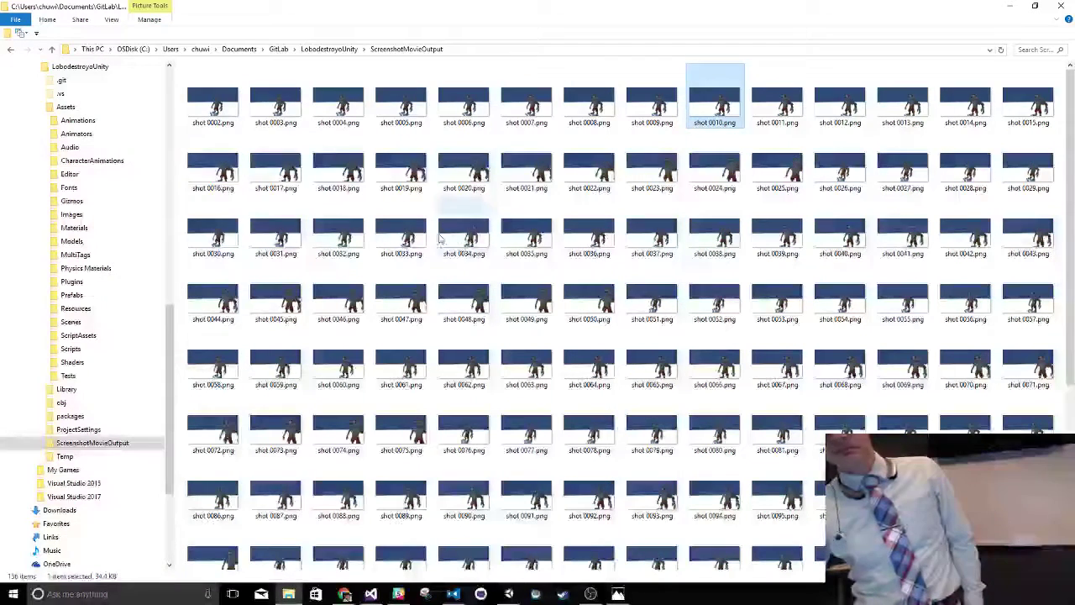
click(213, 105)
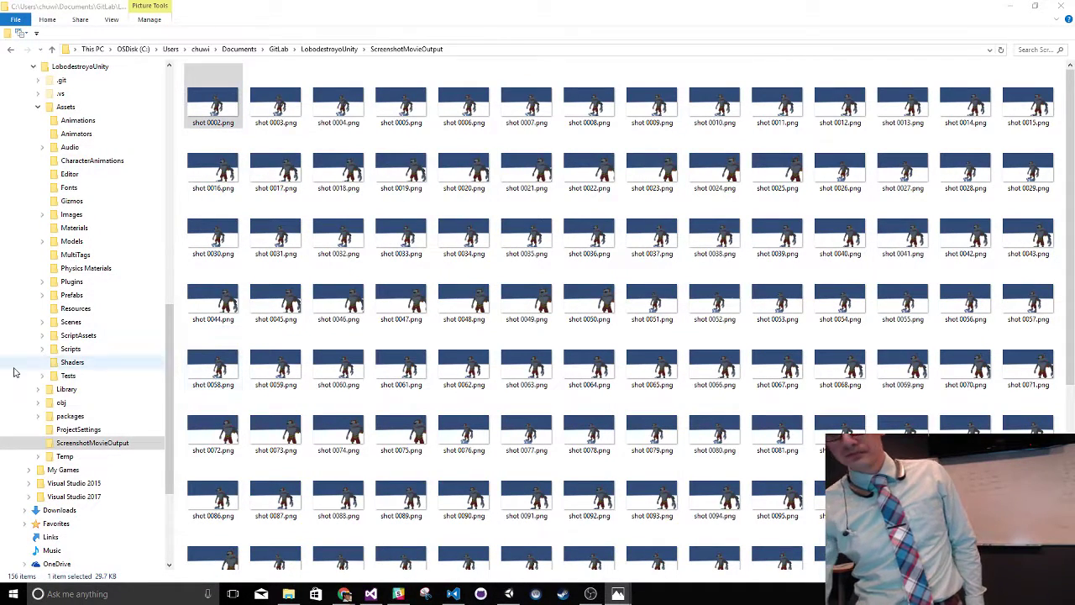